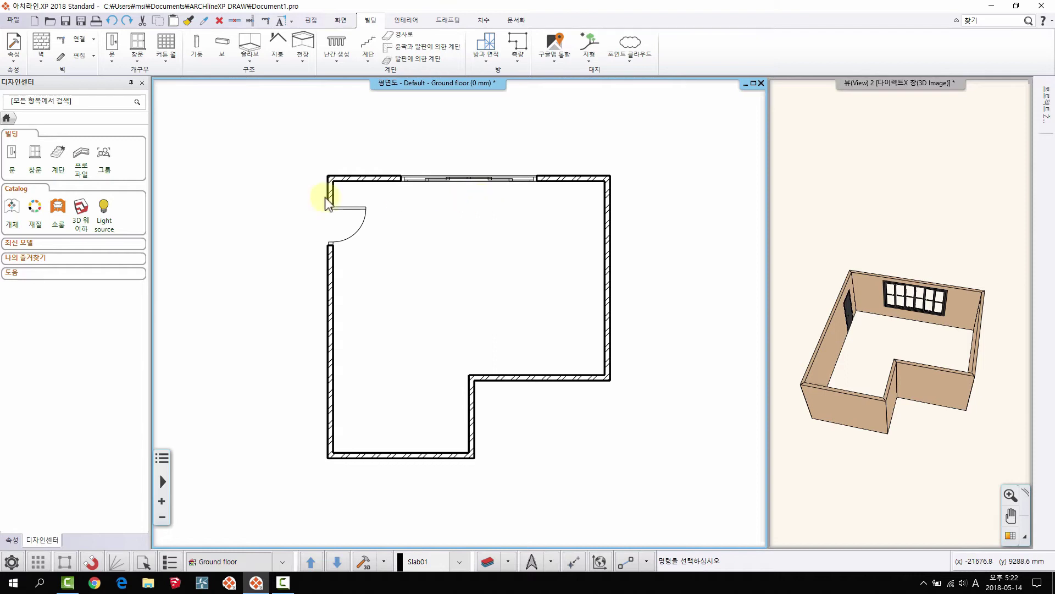
Step: Create a slab by polygon through the outer corners of the L-shaped room's walls and check it in 3D
left_click(250, 59)
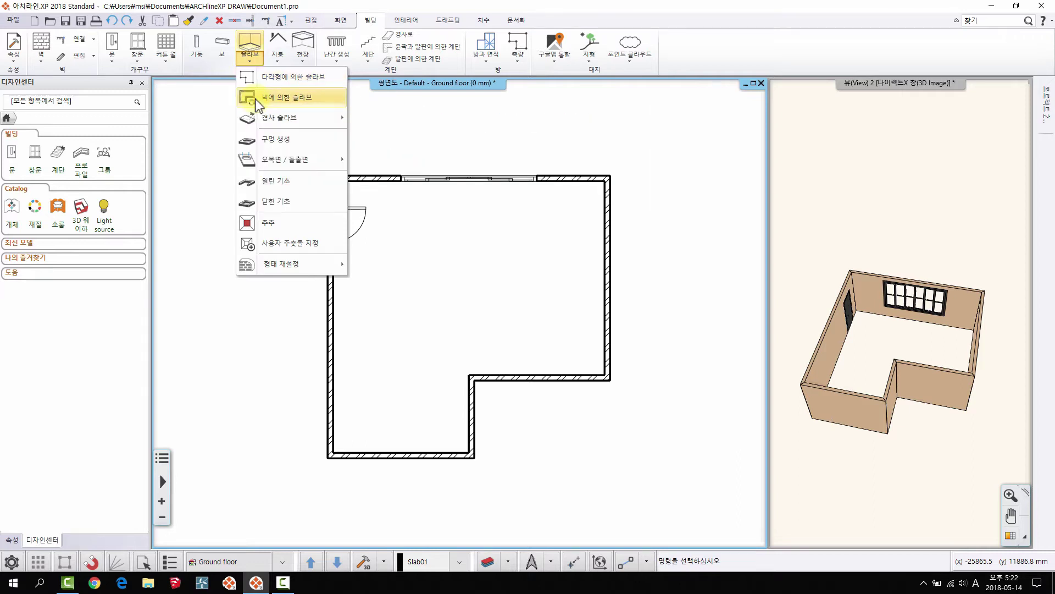
left_click(278, 77)
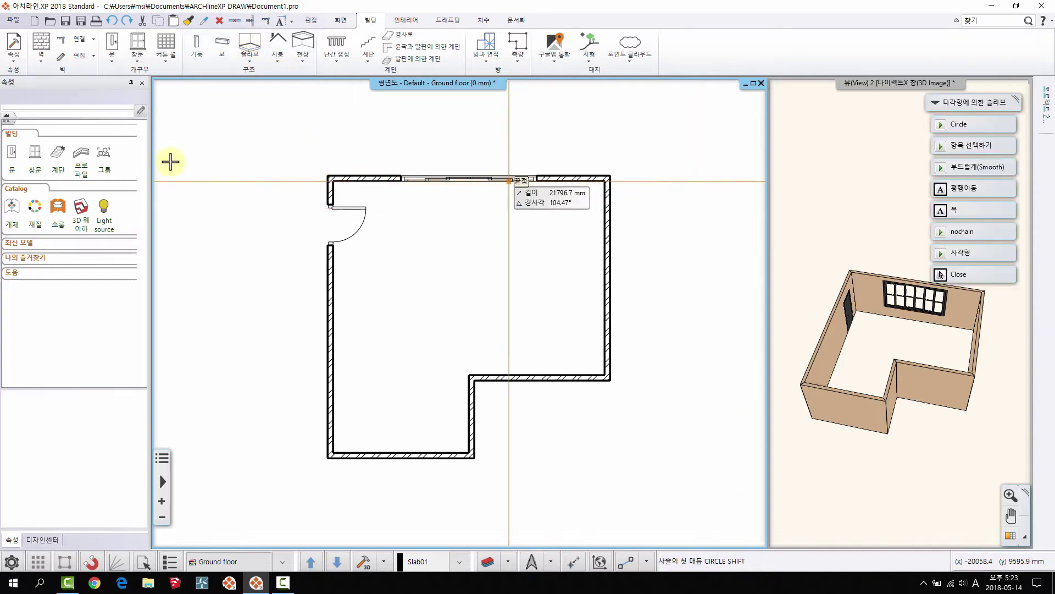
left_click(327, 175)
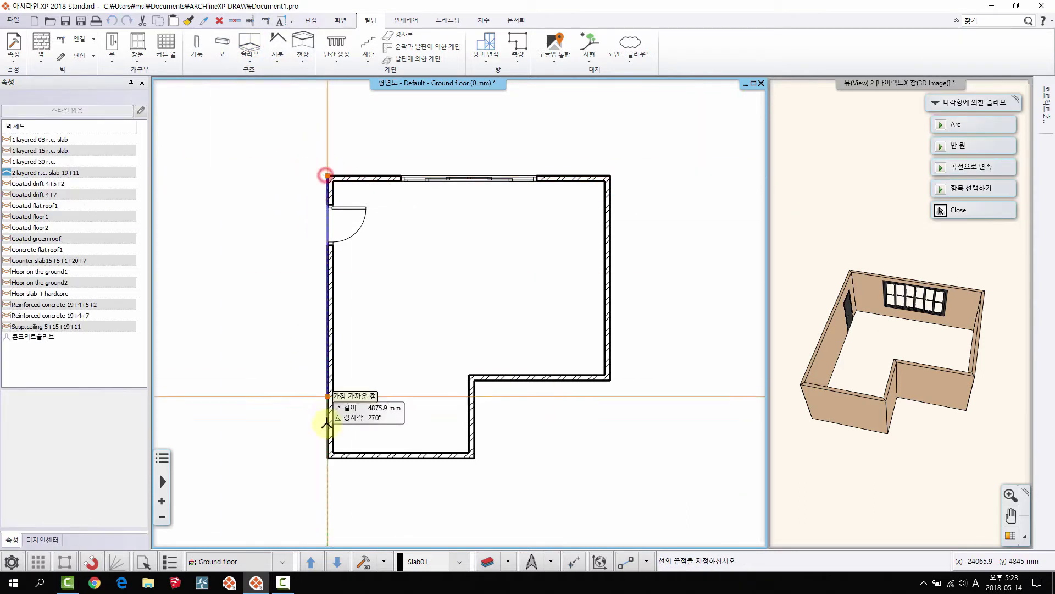
left_click(328, 458)
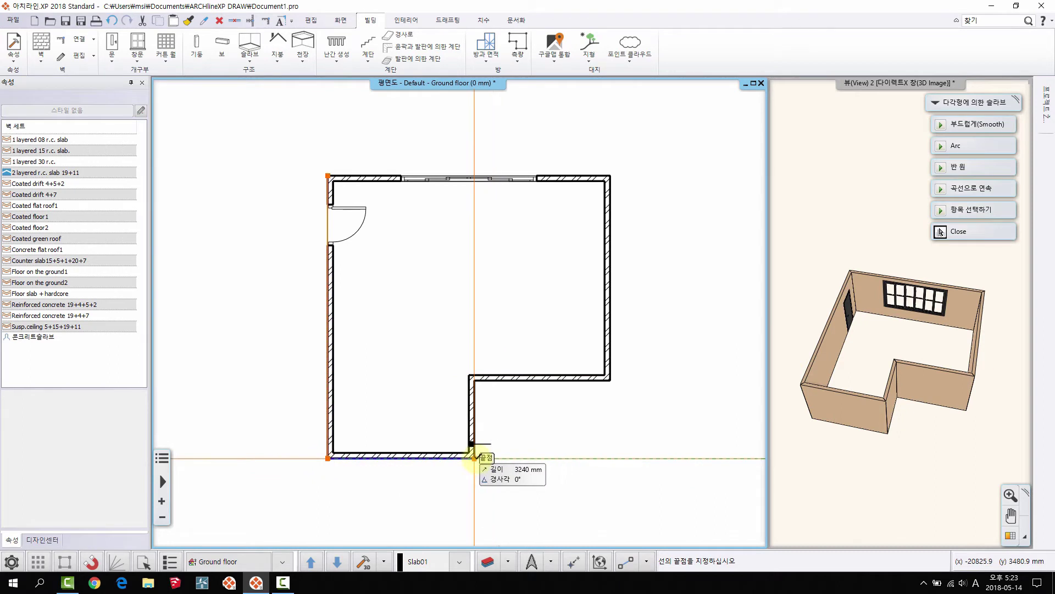
left_click(474, 458)
left_click(474, 377)
left_click(610, 379)
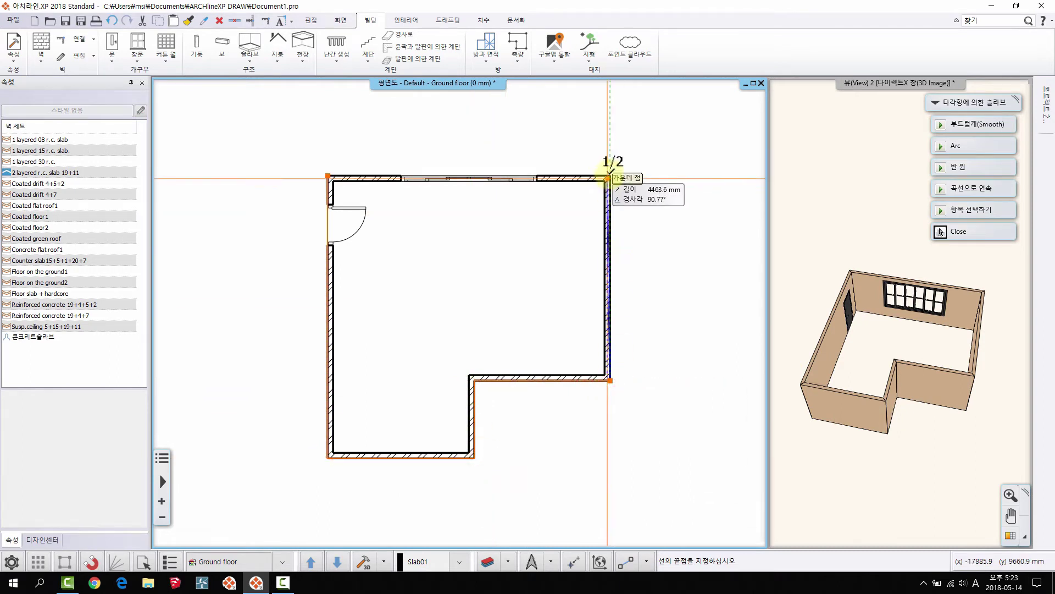
left_click(610, 176)
left_click(346, 187)
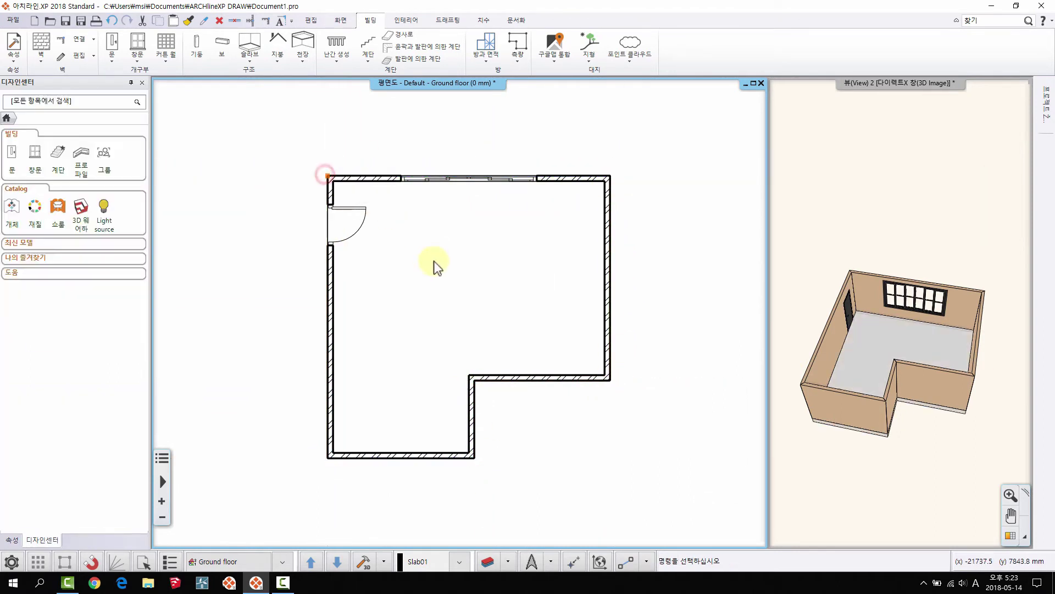
left_click_drag(915, 389, 911, 442)
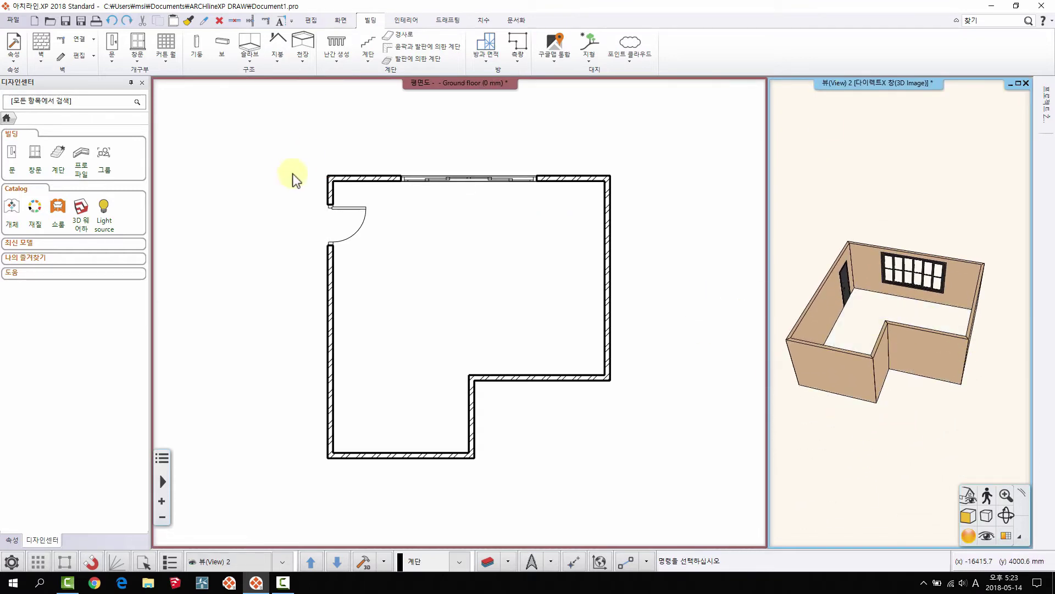
Step: Create a slab by walls, selecting all of the L-shaped room's walls, and check it in 3D
left_click(451, 226)
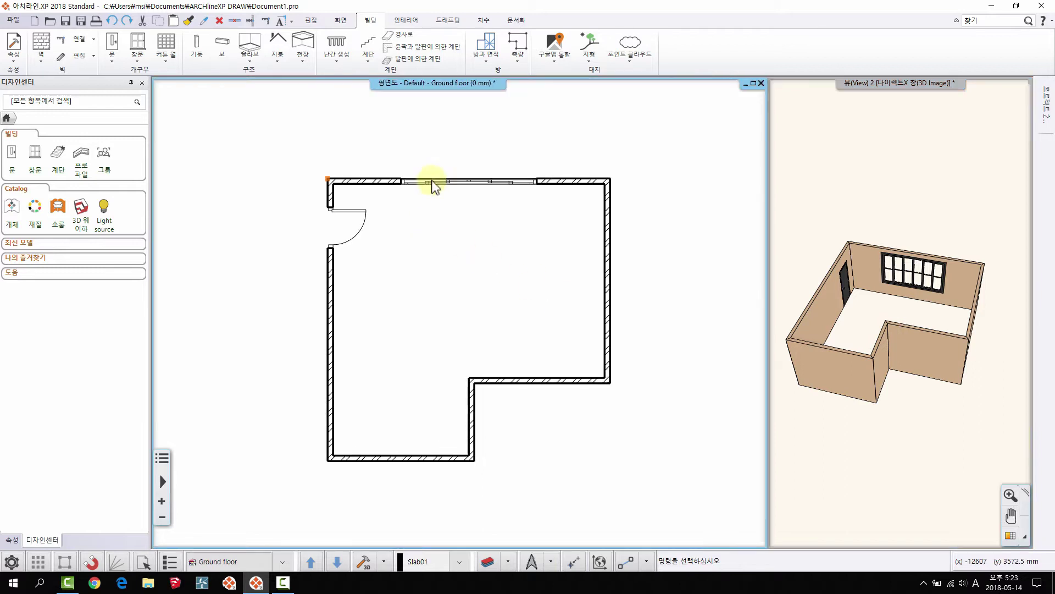
left_click(250, 56)
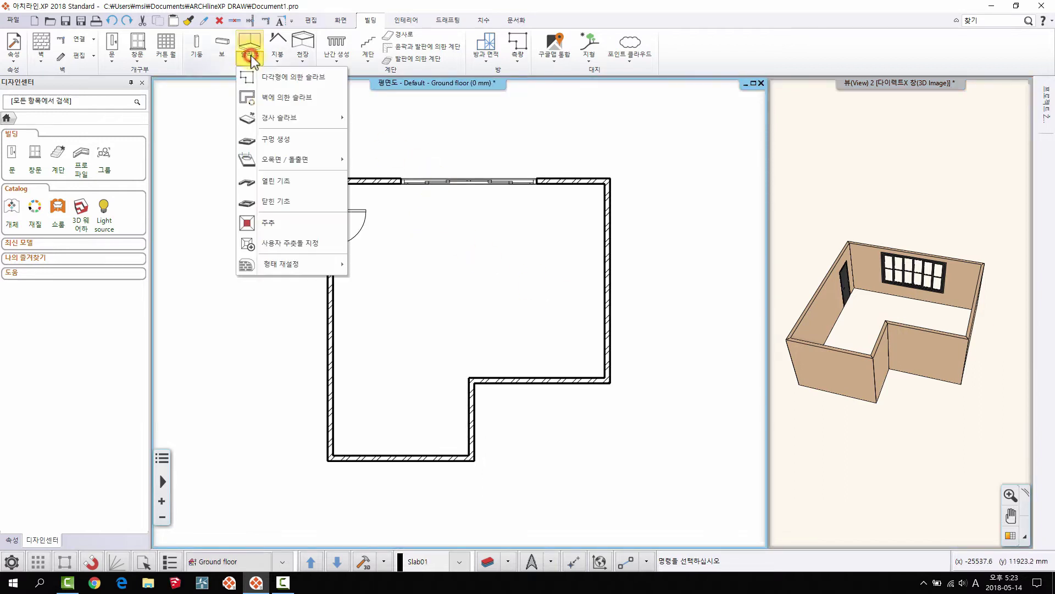
left_click(307, 97)
left_click(287, 152)
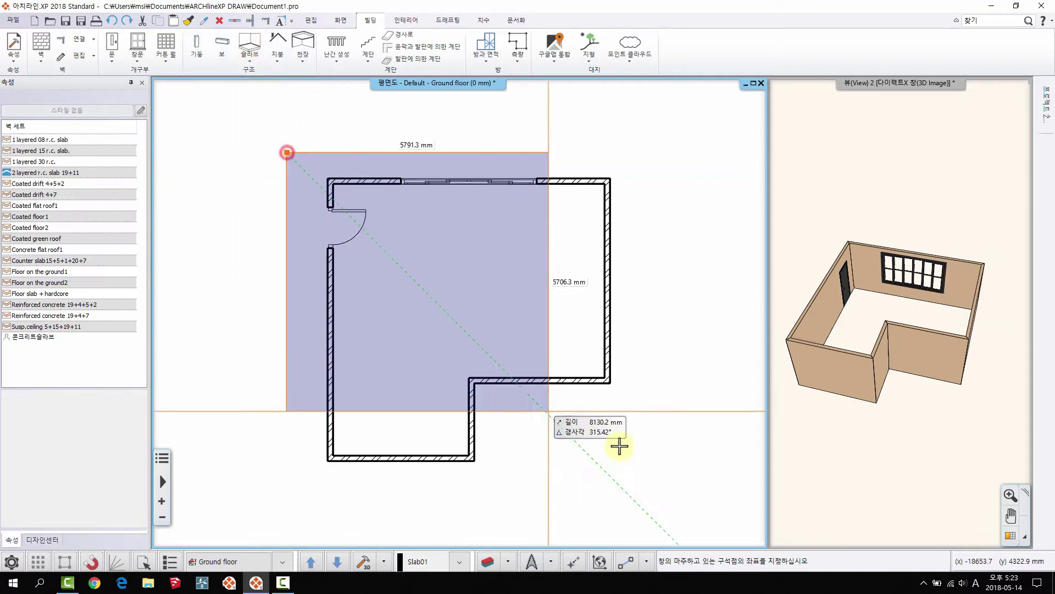
left_click(671, 504)
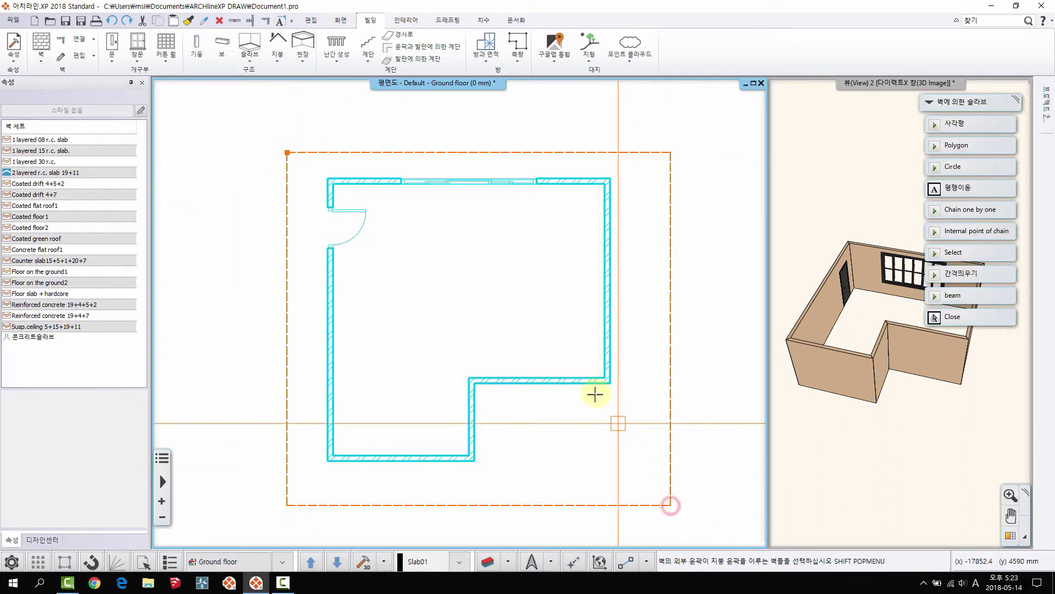
left_click(514, 262)
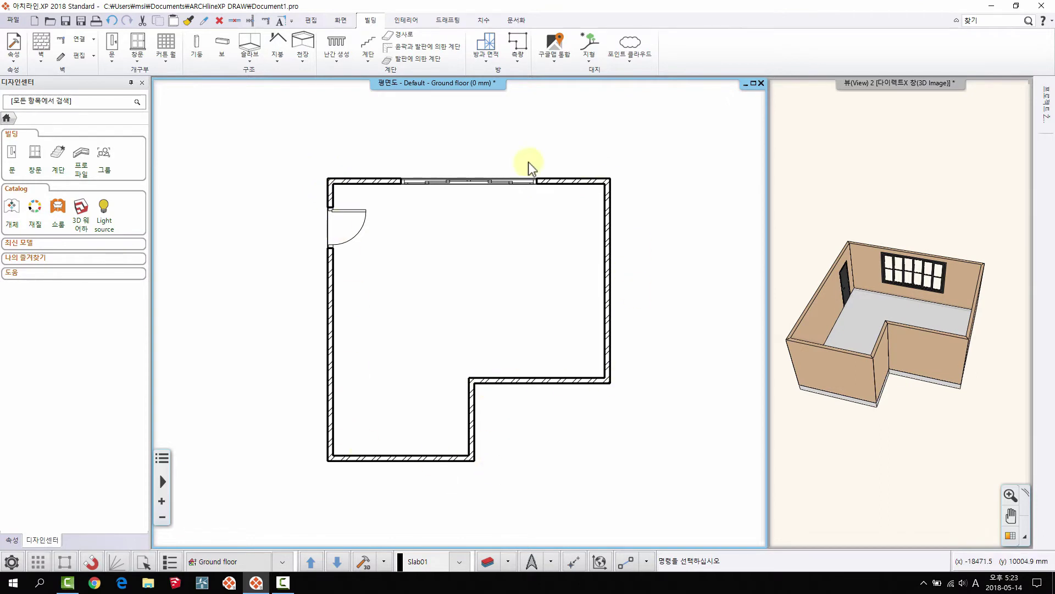
left_click_drag(959, 361, 882, 325)
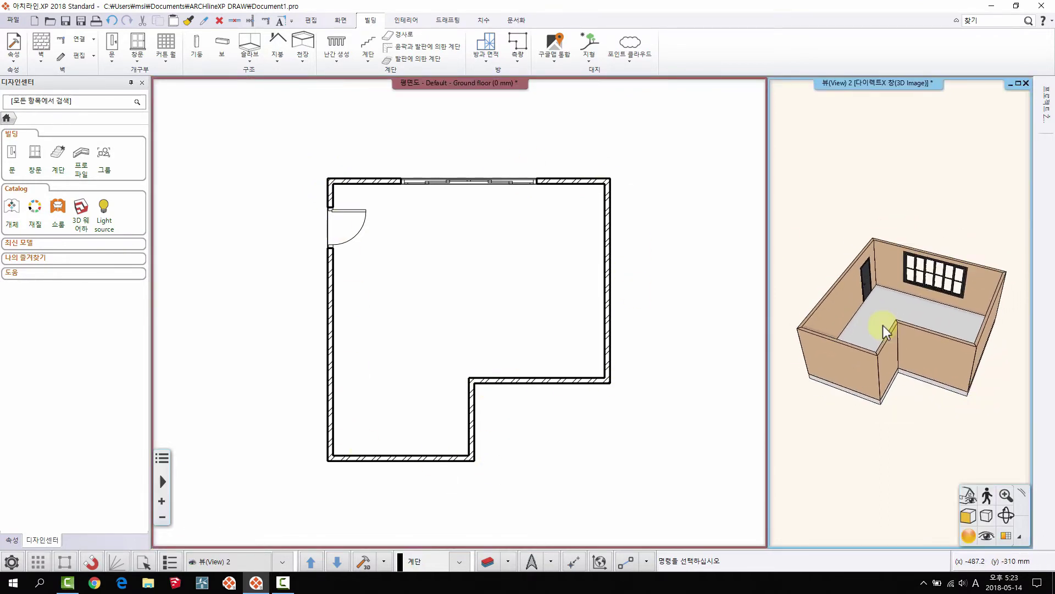
Step: Undo the wall-based slab and delete the room's short horizontal wall at the notch
left_click(368, 249)
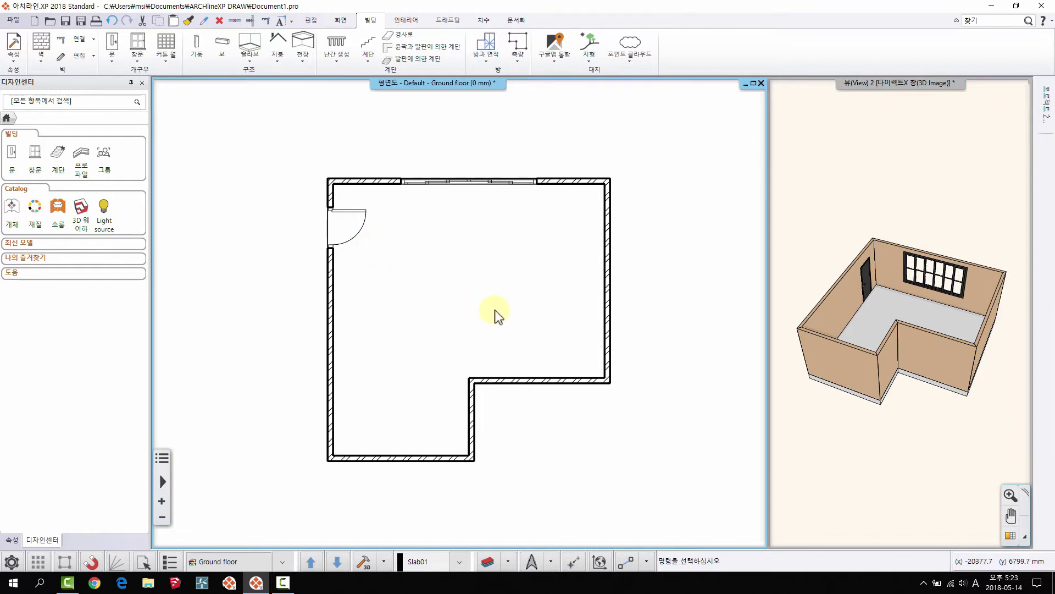
key("ctrl+z")
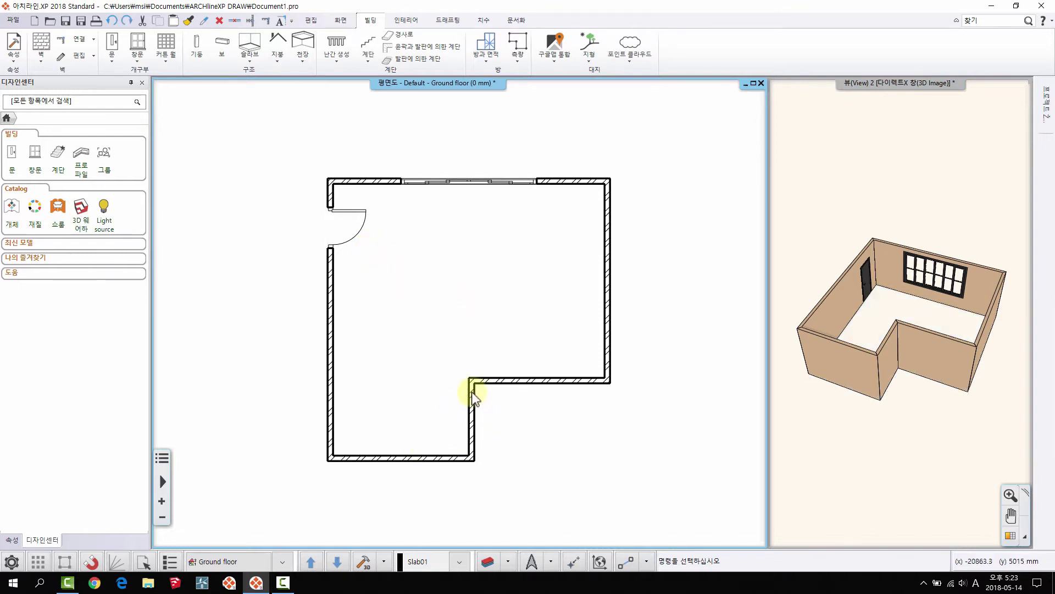
left_click(510, 382)
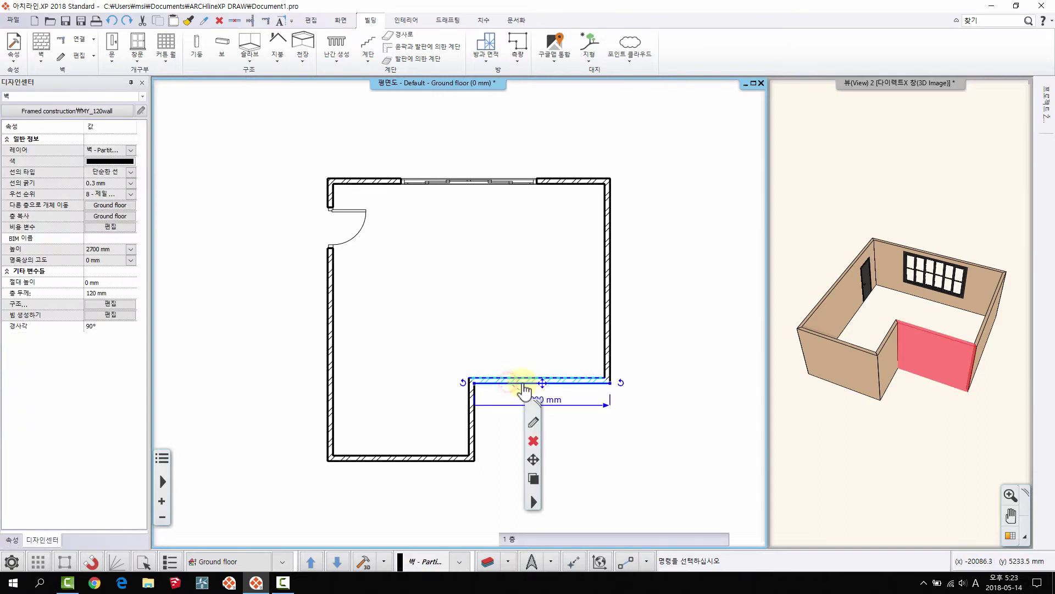
key("Delete")
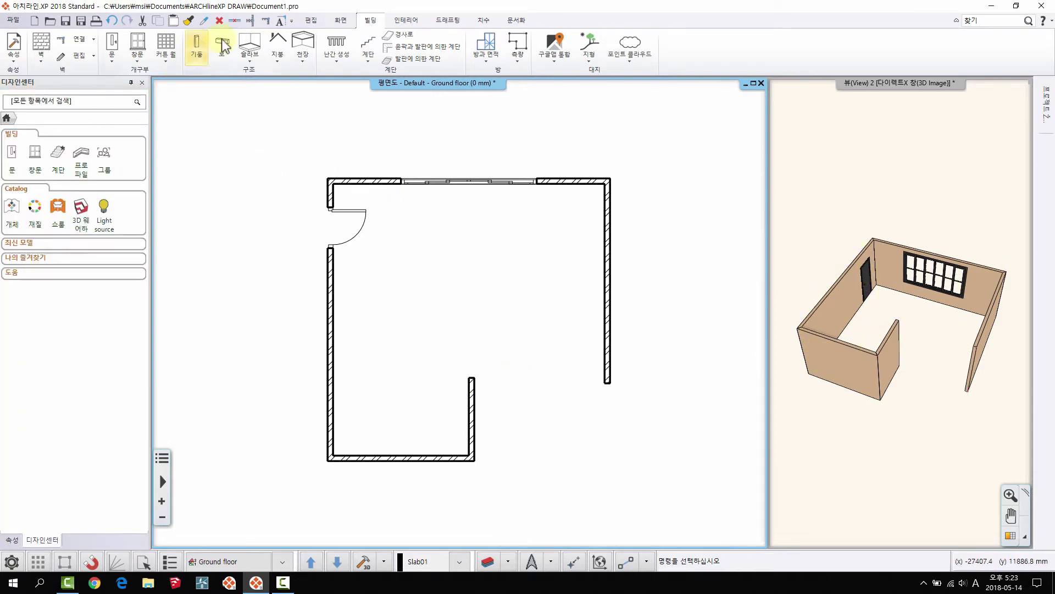
Step: Create a slab by walls from all walls of the opened room and inspect its shape in 3D
left_click(249, 60)
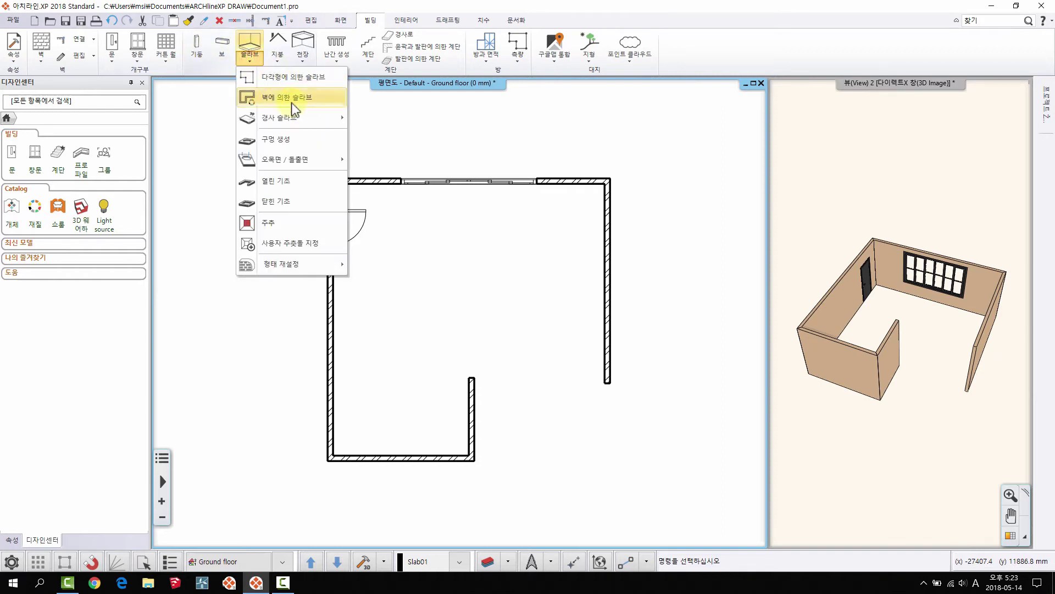
left_click(291, 96)
left_click(265, 164)
left_click(689, 499)
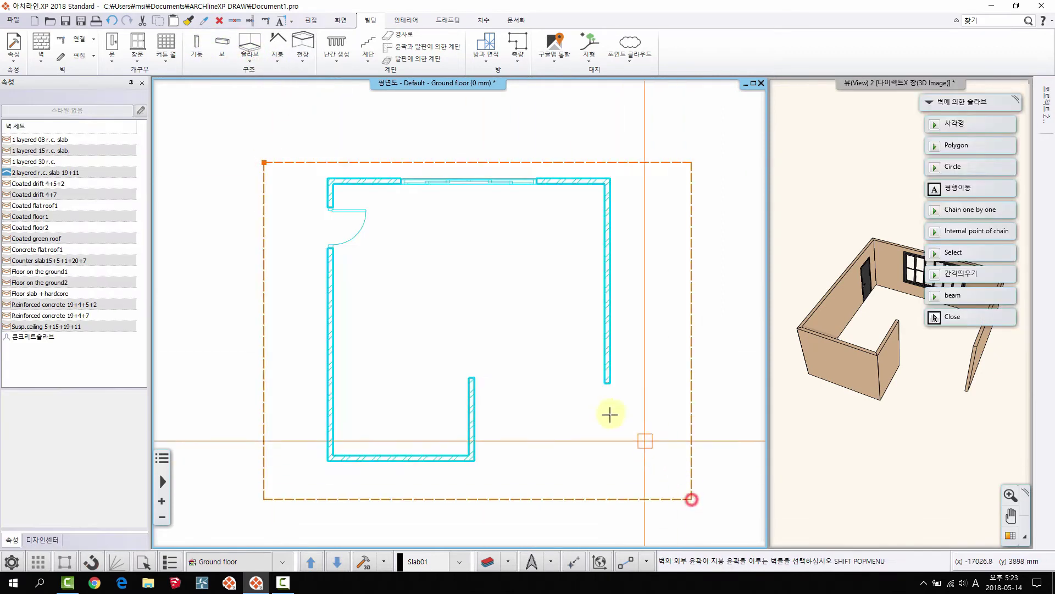
key("Escape")
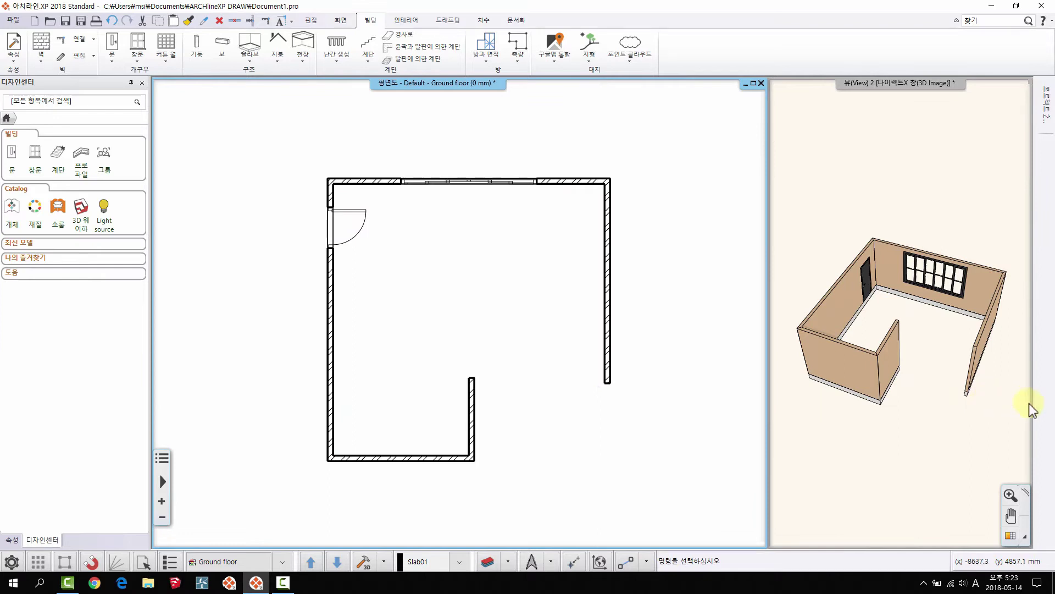
middle_click_drag(951, 432, 857, 239)
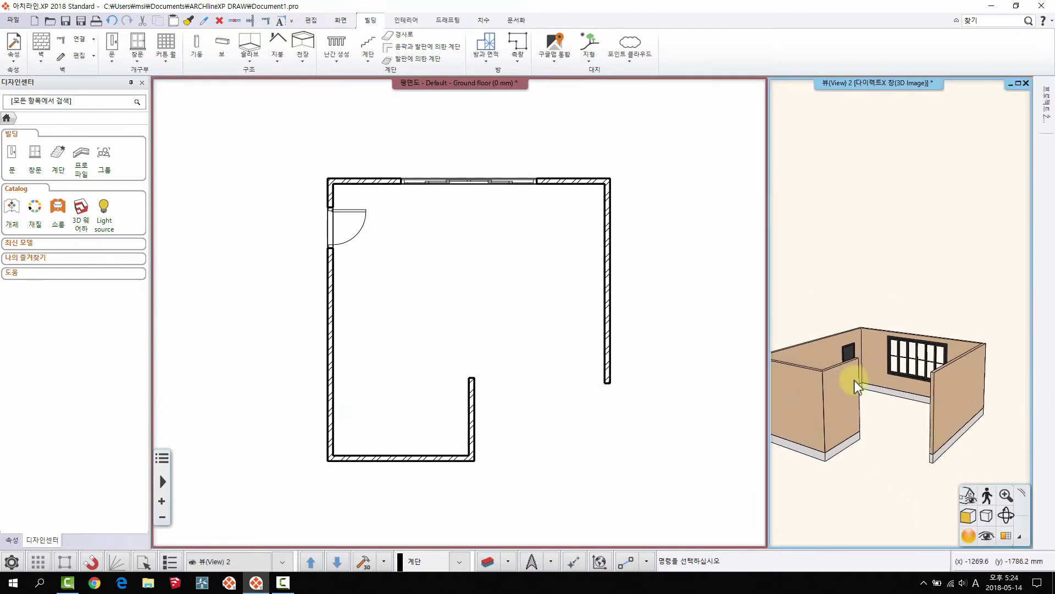
scroll(910, 370, "up", 5)
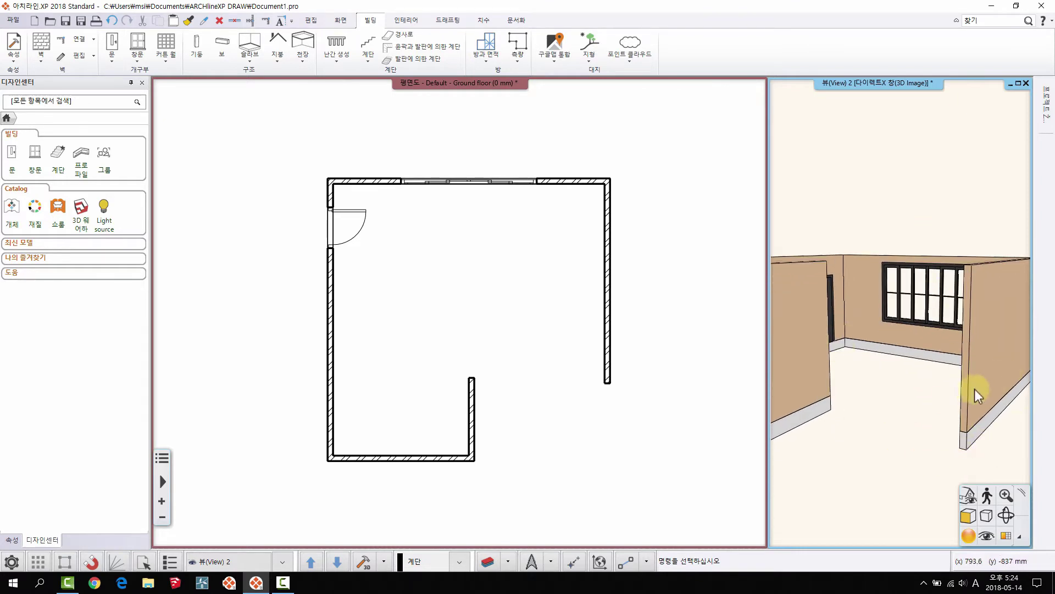
scroll(975, 388, "down", 6)
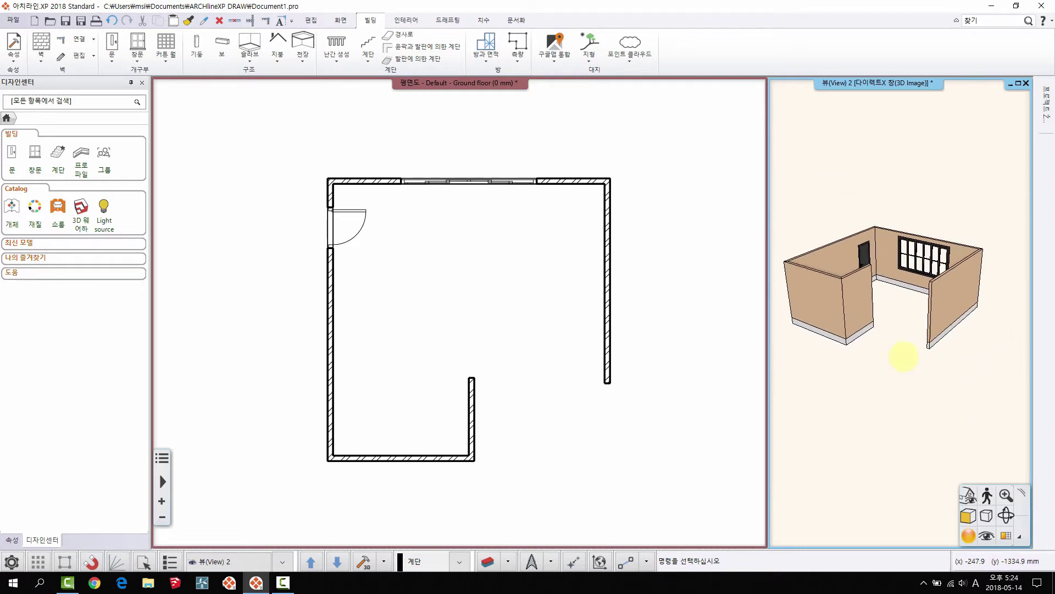
middle_click_drag(903, 356, 929, 392)
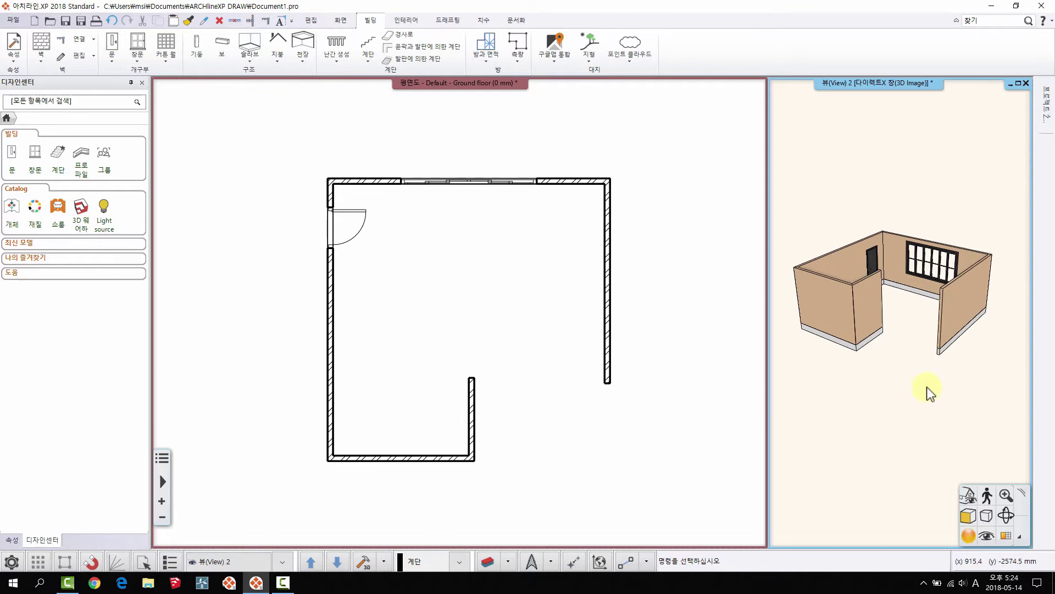
left_click(254, 60)
left_click(271, 80)
left_click(678, 358)
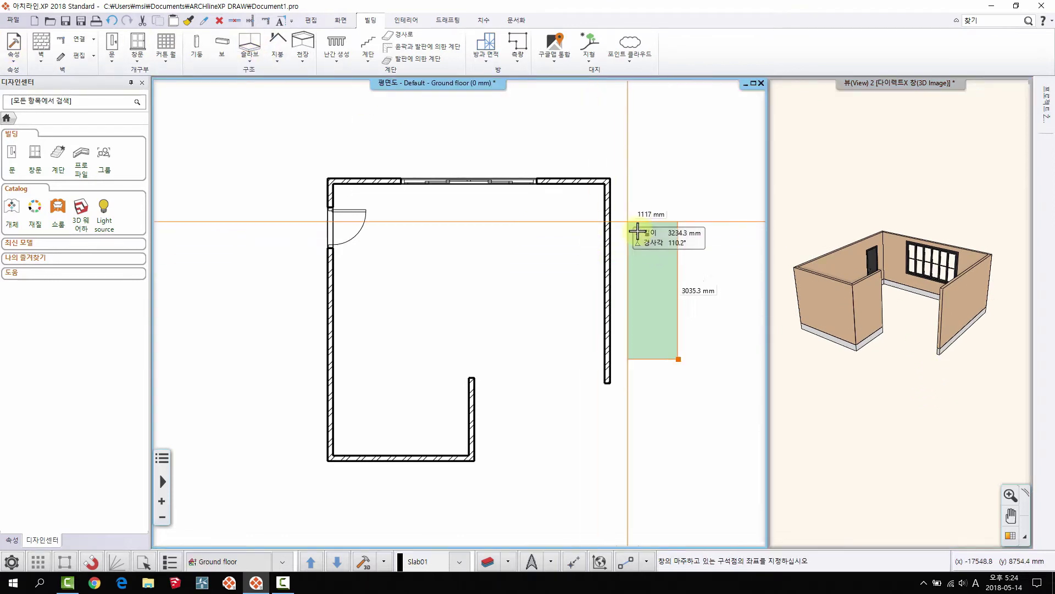
left_click(670, 262)
Step: Undo the slab made from the open walls and the deletion of the notch wall
key("ctrl+z")
key("ctrl+z")
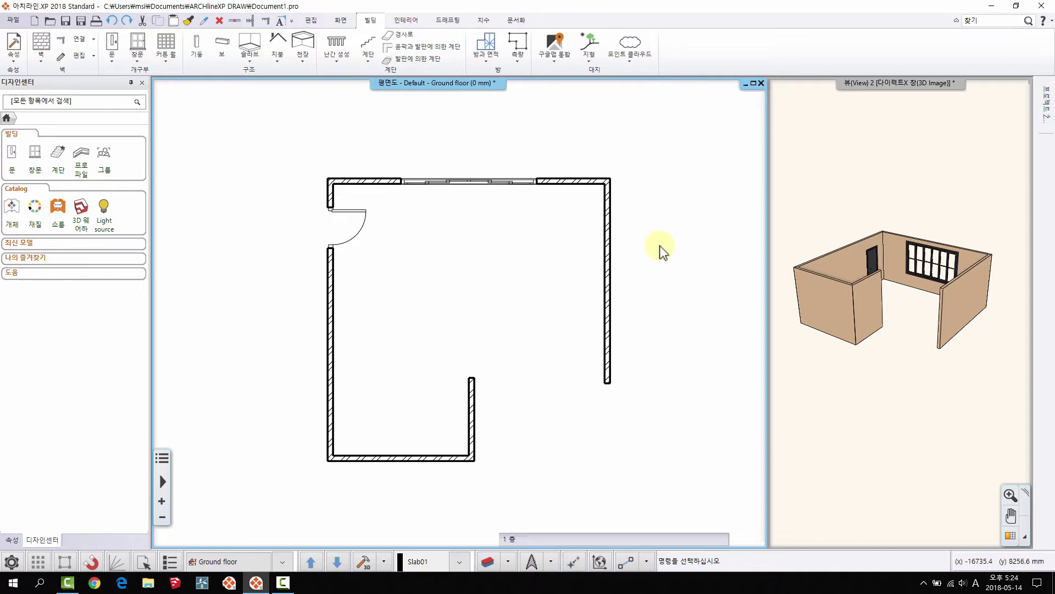
Step: Start a sloped slab by reference points and draw its rectangular outline about 2806 mm deep in the free space below and right of the room
left_click(246, 63)
mouse_move(275, 118)
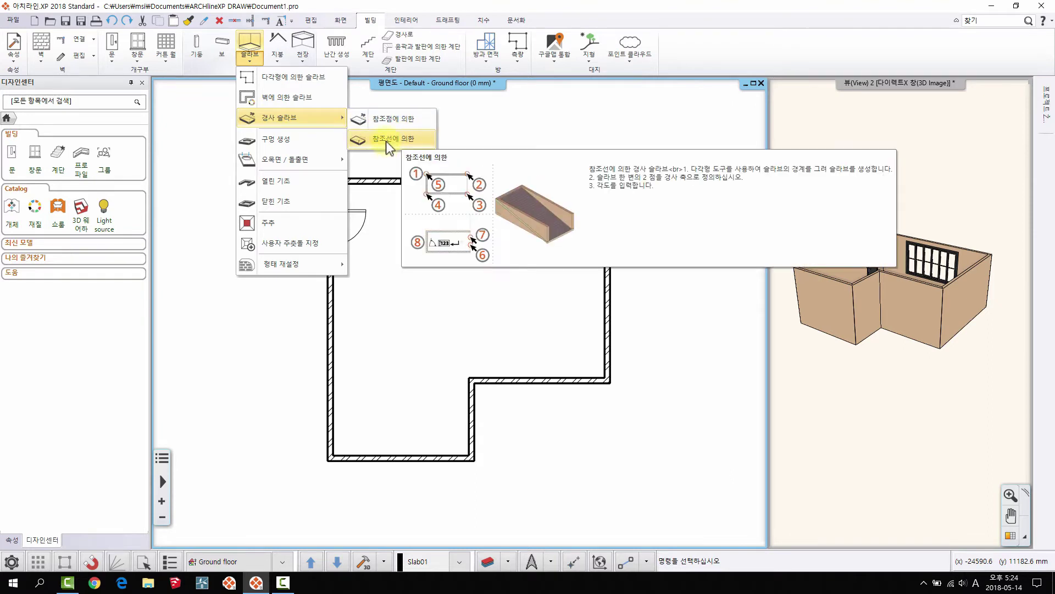
middle_click_drag(453, 330, 352, 345)
scroll(488, 346, "down", 3)
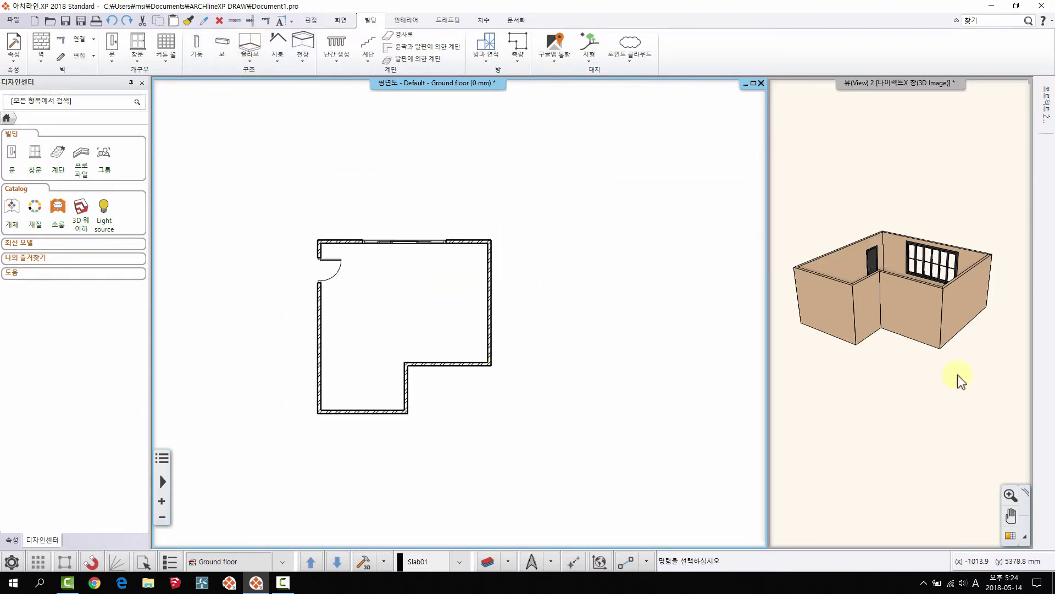
middle_click_drag(912, 273, 816, 235)
middle_click_drag(540, 316, 407, 173)
scroll(407, 173, "up", 1)
left_click(251, 62)
mouse_move(264, 114)
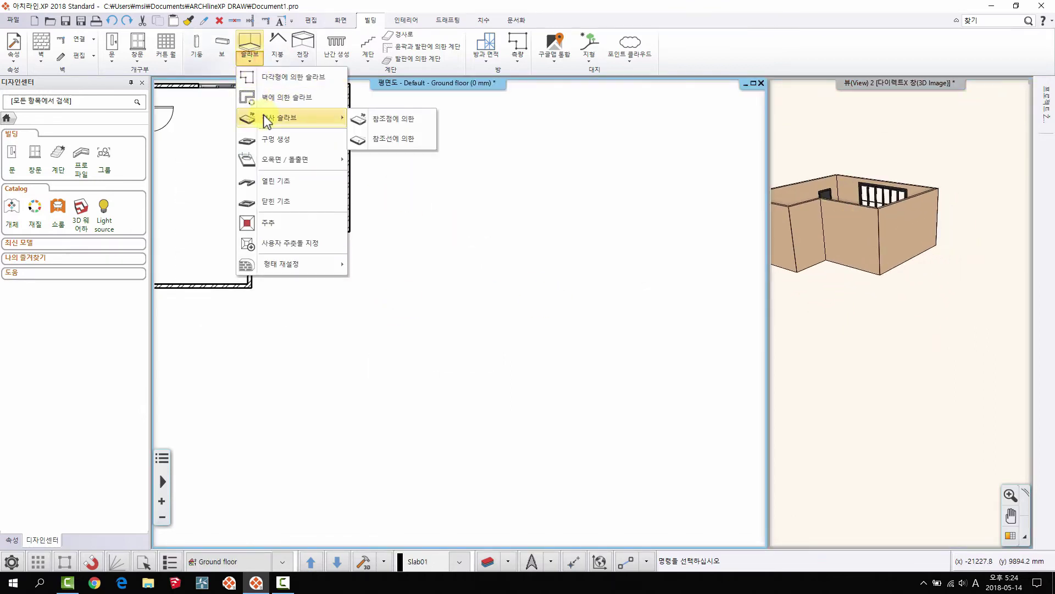
left_click(383, 125)
left_click(395, 292)
left_click(395, 383)
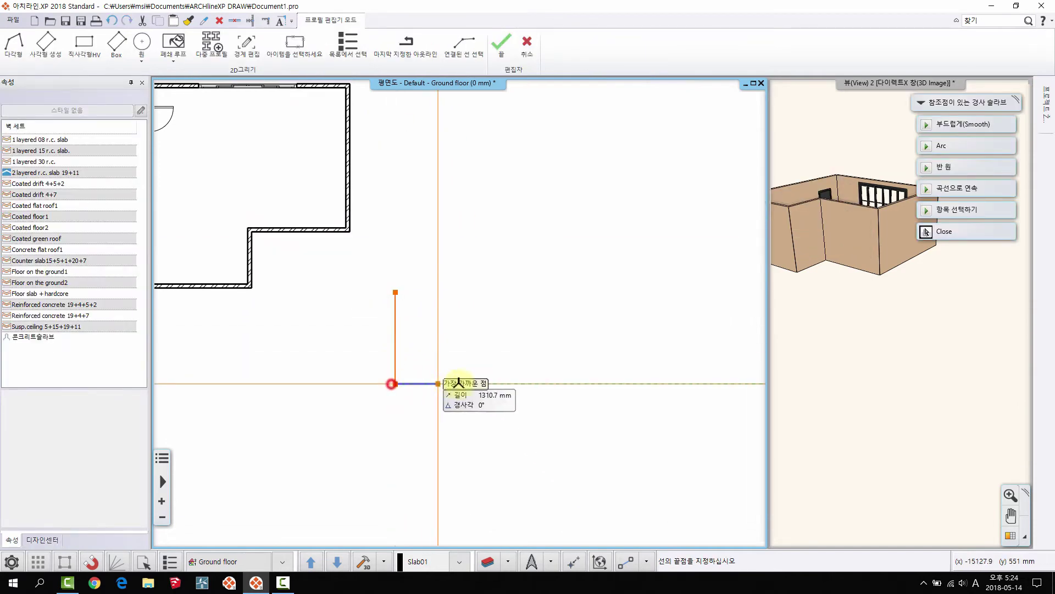
left_click(524, 383)
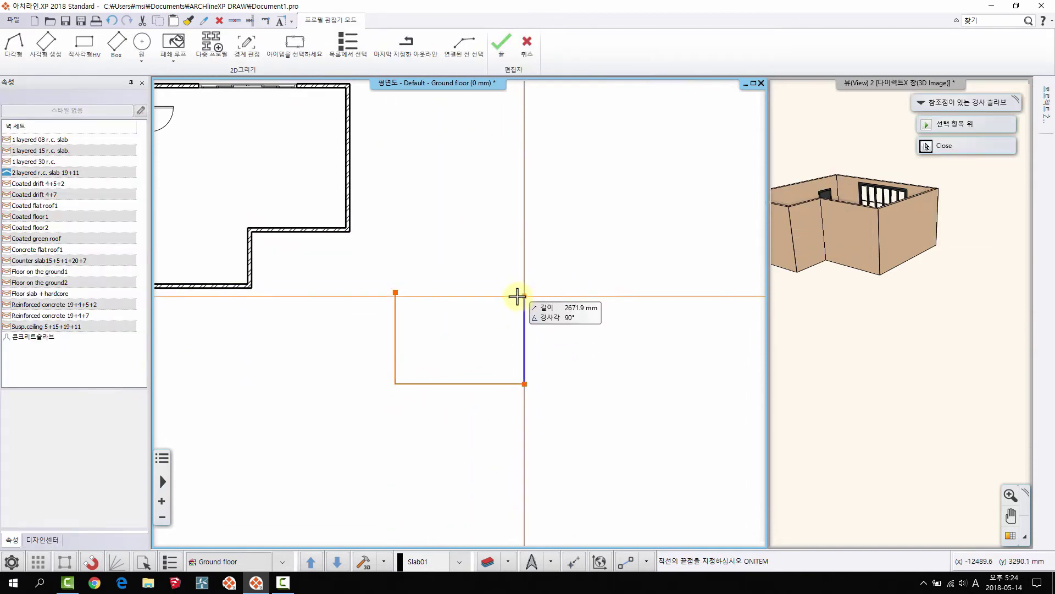
left_click(525, 292)
left_click(395, 292)
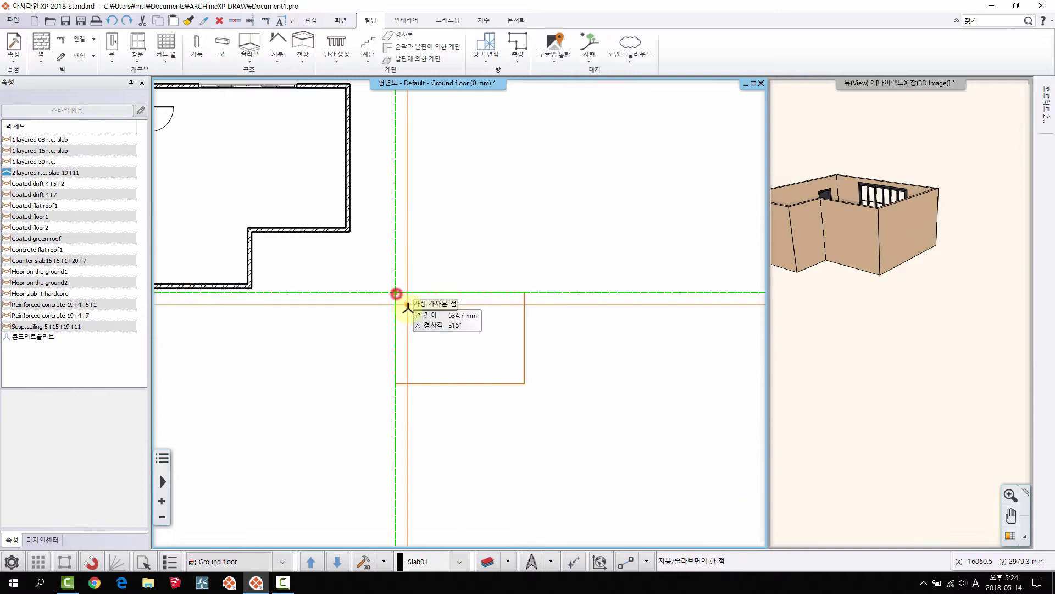
Step: Set the sloped slab's first reference point at the outline's upper-left corner and accept the proposed height for it
left_click(396, 294)
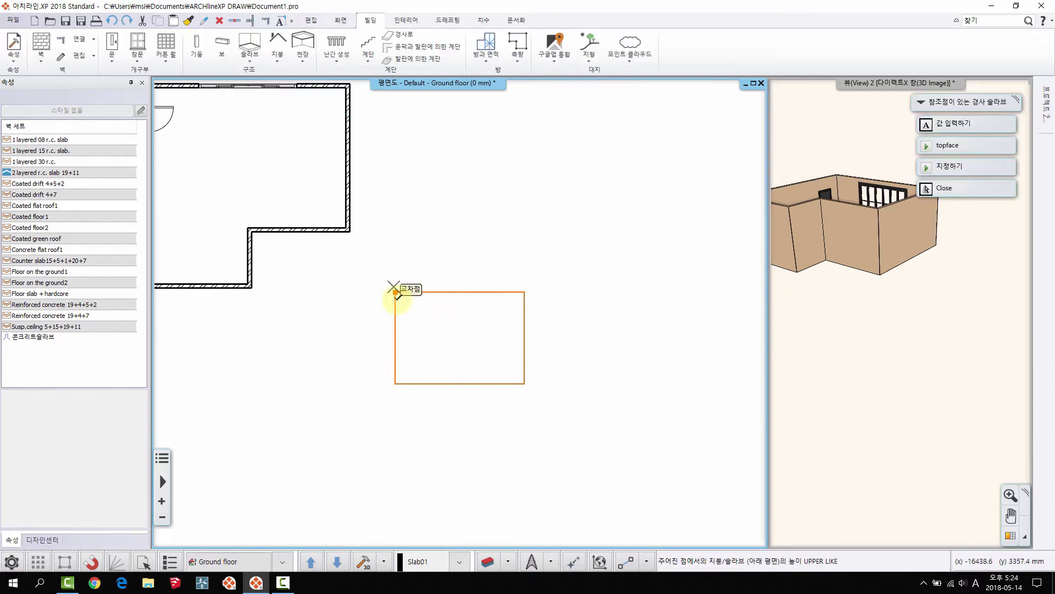
left_click(957, 128)
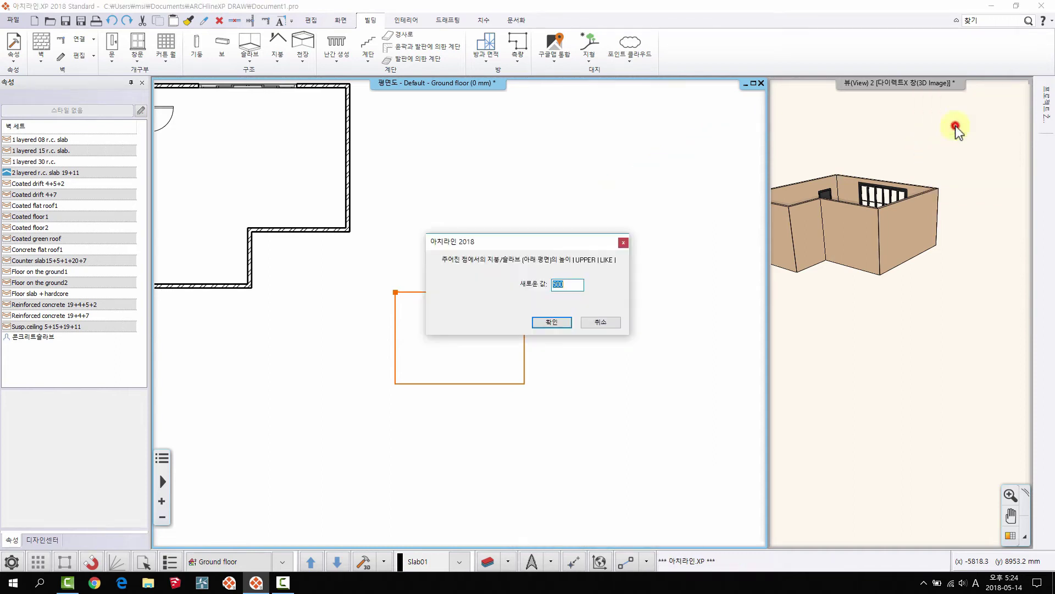
left_click(551, 322)
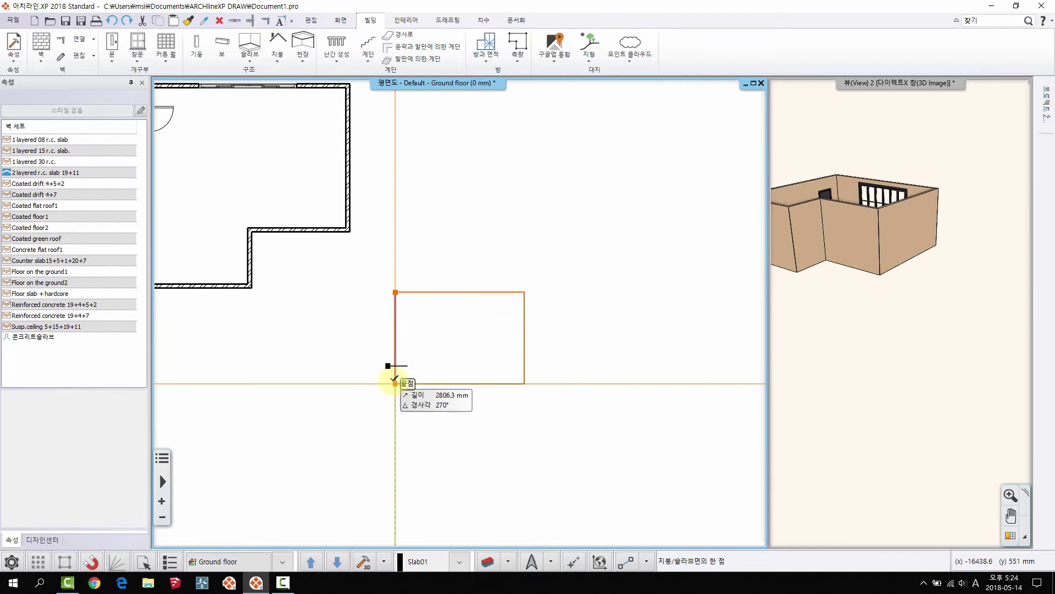
Step: Set the sloped slab's second and third reference points at its lower-left and upper-right corners, both at height 0, and inspect the slab in 3D
left_click(396, 383)
left_click(957, 123)
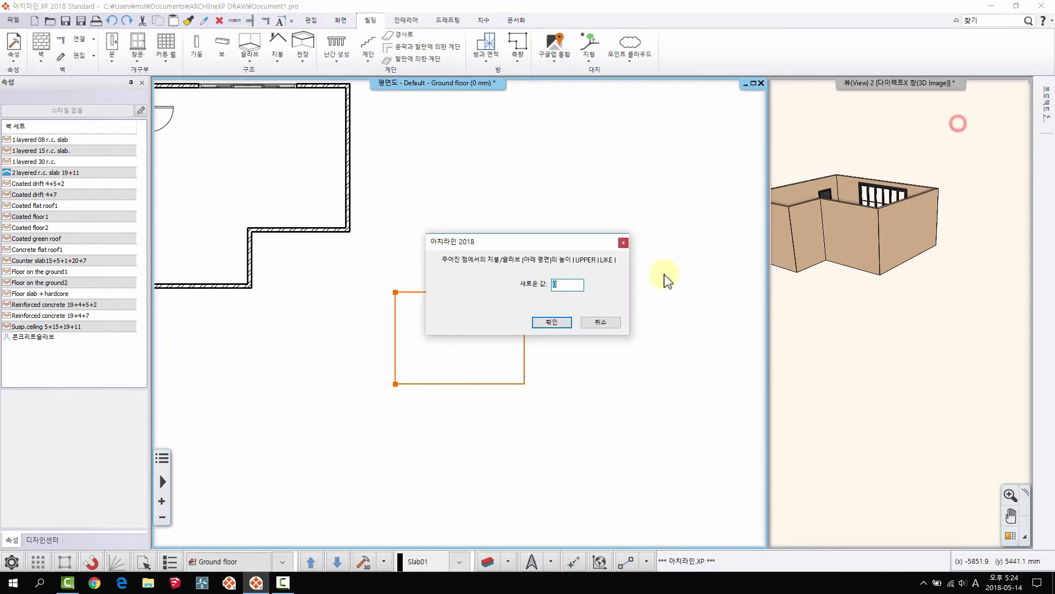
left_click(552, 322)
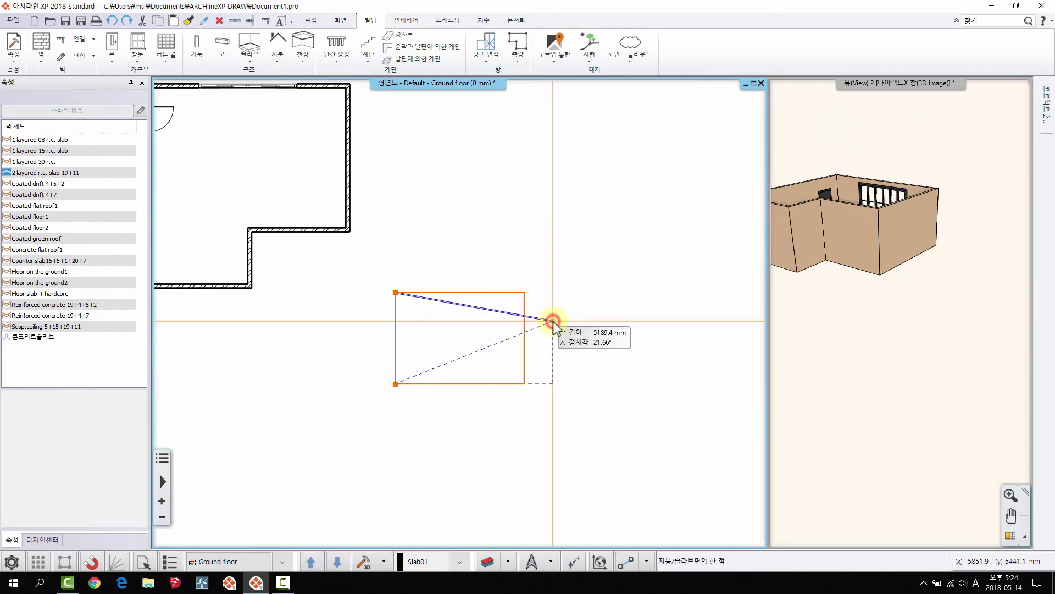
left_click(527, 290)
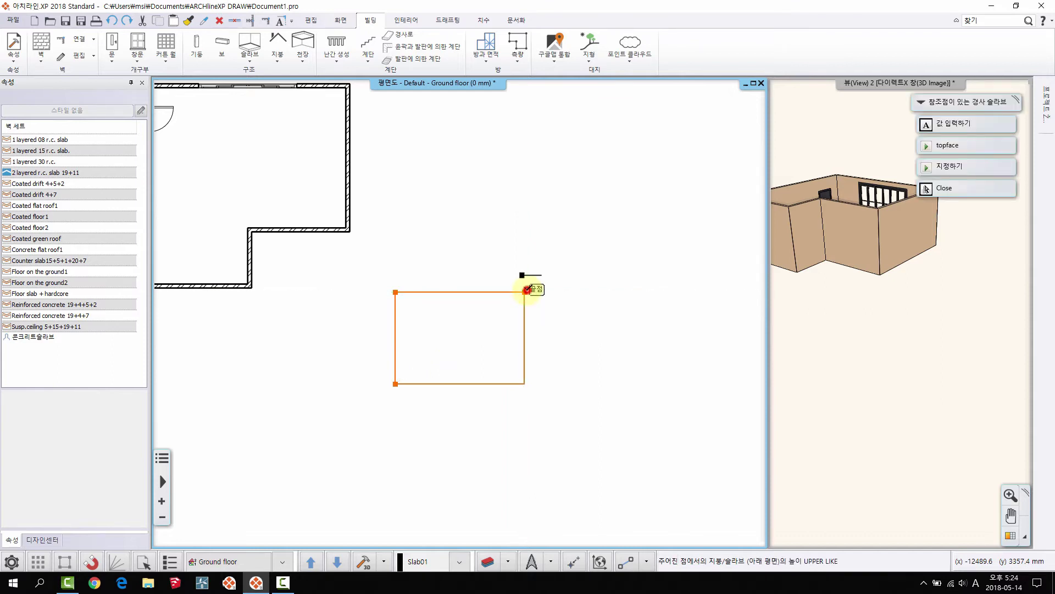
left_click(945, 124)
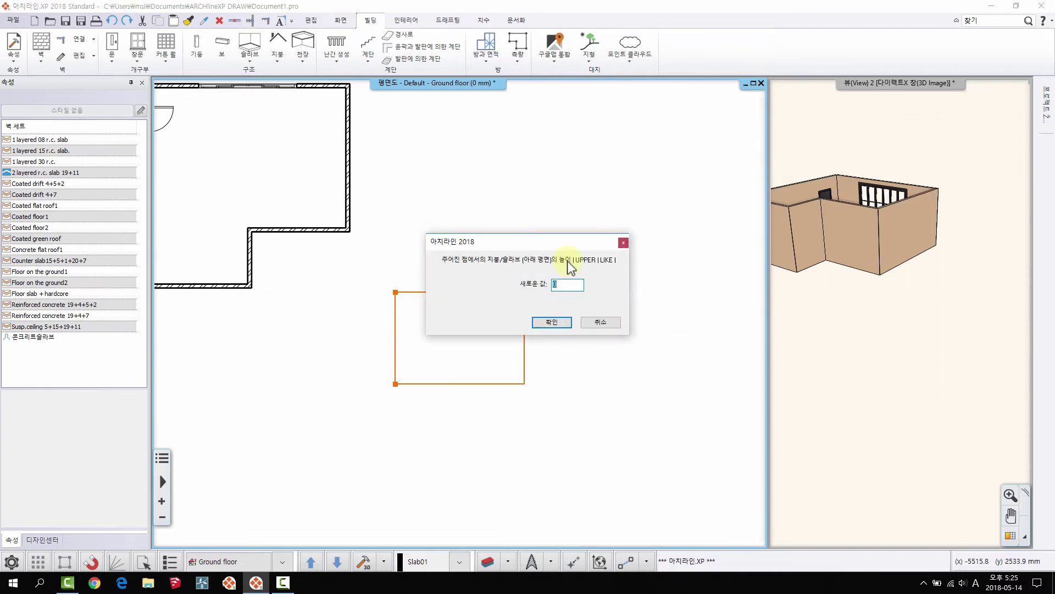
left_click(554, 323)
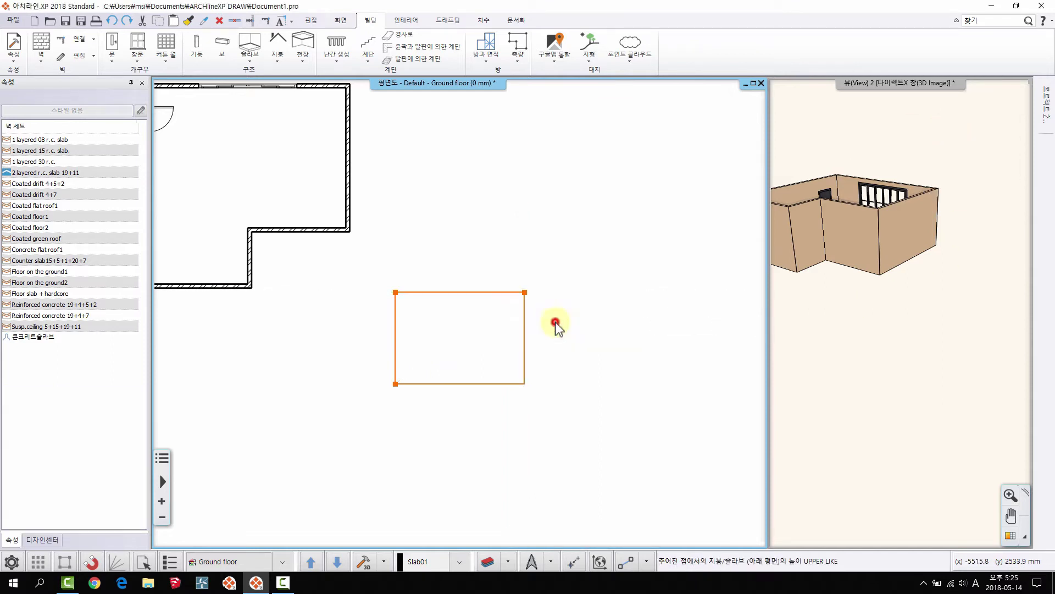
middle_click_drag(854, 406, 851, 314)
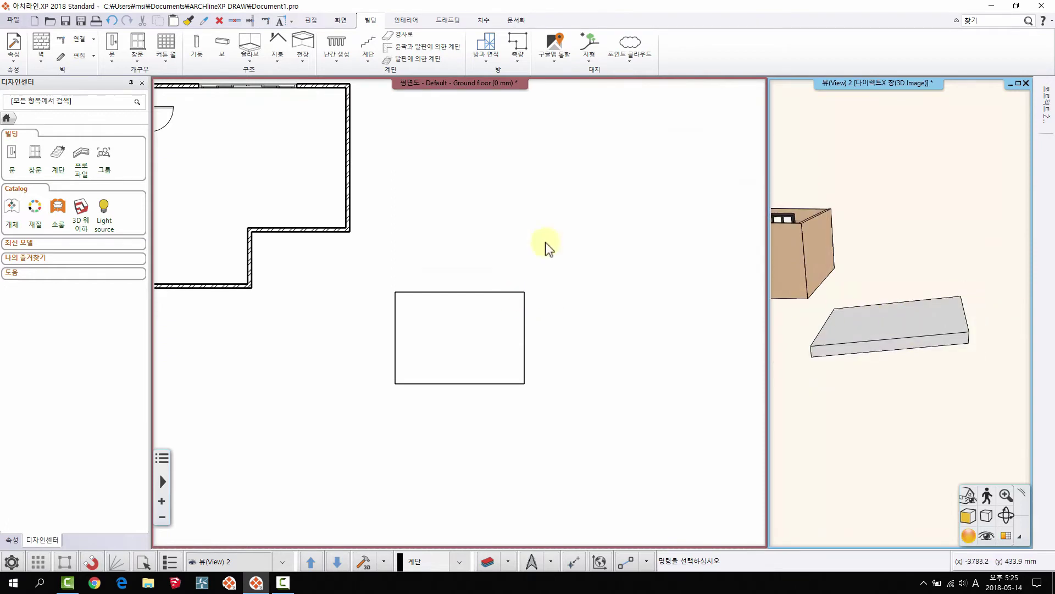
mouse_move(896, 336)
middle_mouse_down()
mouse_move(832, 385)
mouse_move(862, 193)
middle_mouse_up()
middle_click_drag(841, 318, 881, 175)
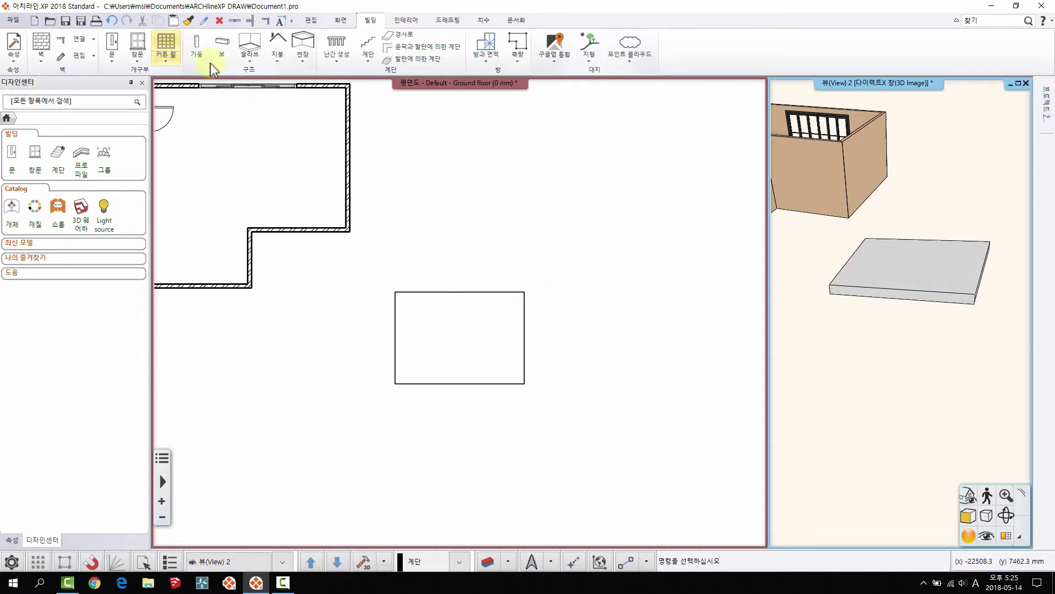
Step: Start a sloped slab by reference line and draw its rectangular outline about 3411 mm deep below the first sloped slab
left_click(447, 230)
left_click(246, 61)
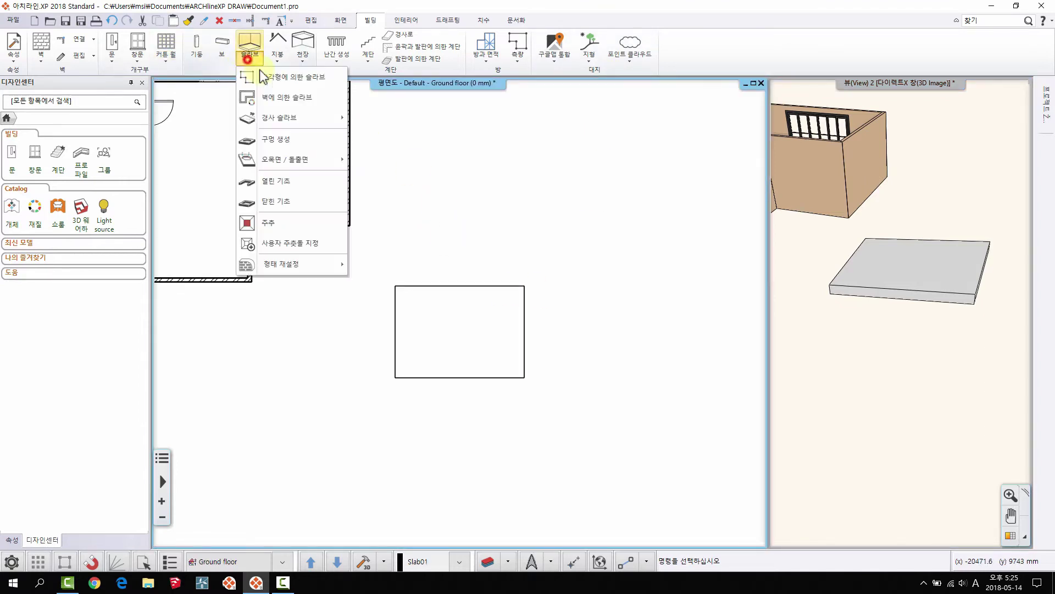
mouse_move(290, 119)
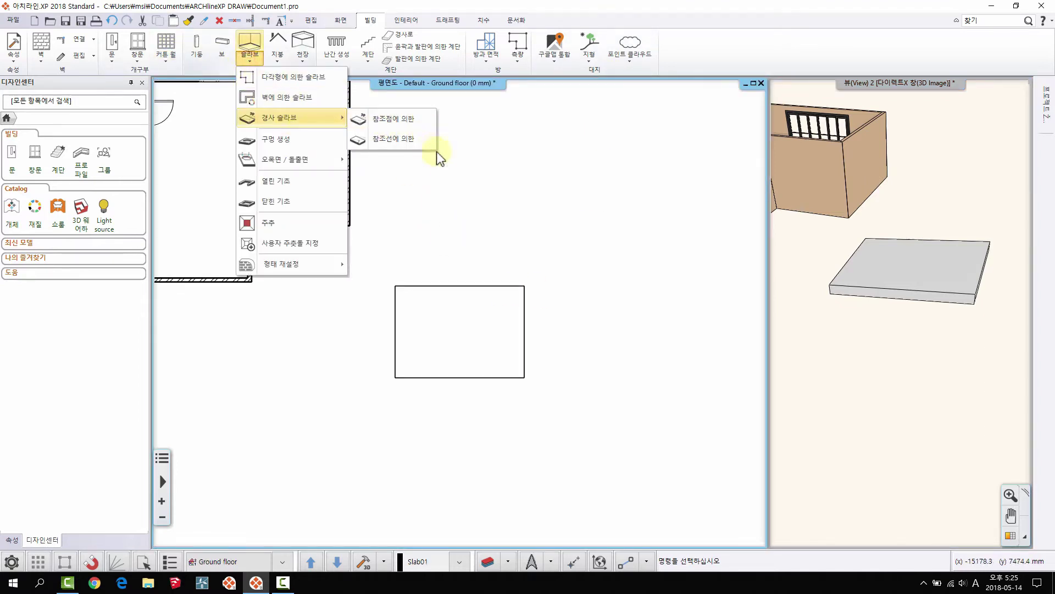
left_click(415, 143)
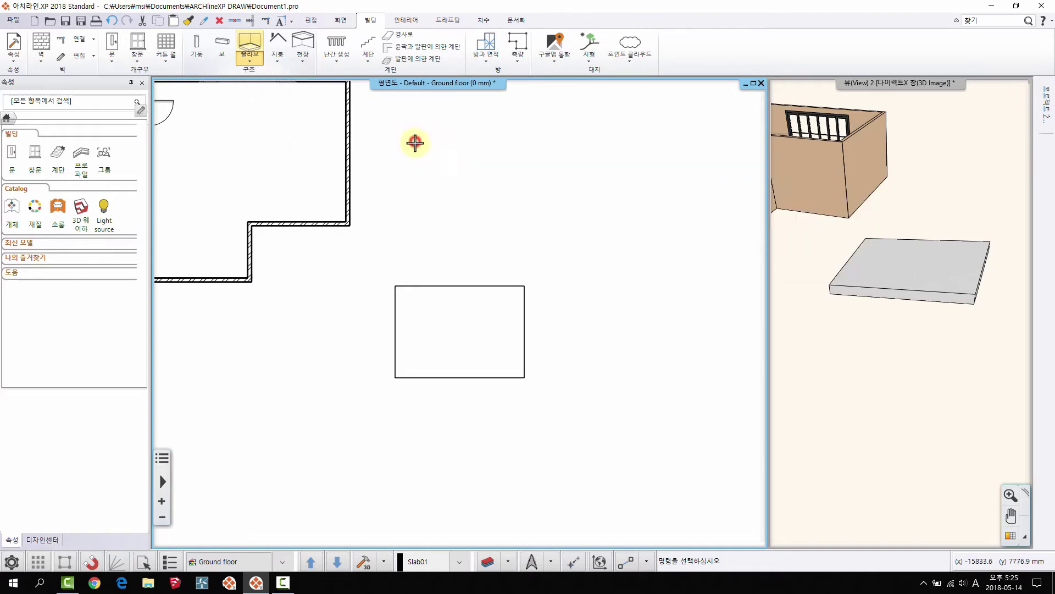
middle_click_drag(477, 357, 480, 123)
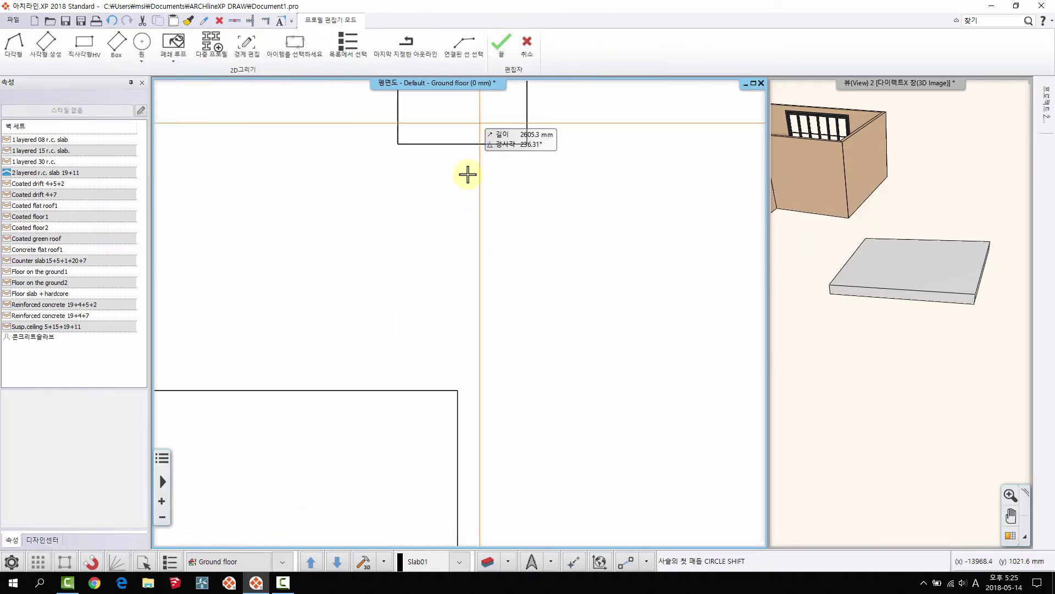
left_click(397, 202)
left_click(397, 313)
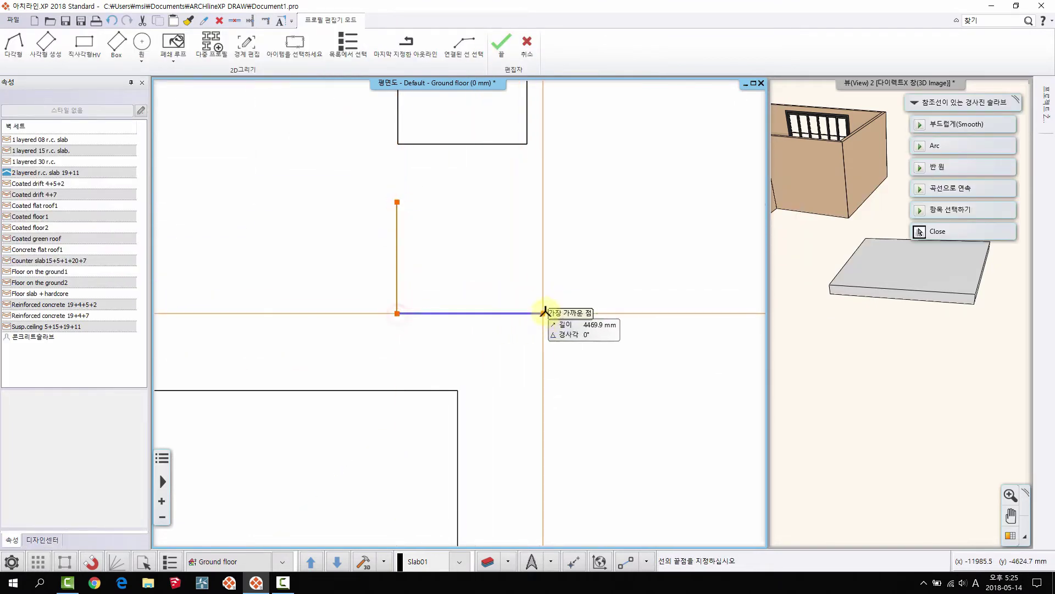
left_click(546, 313)
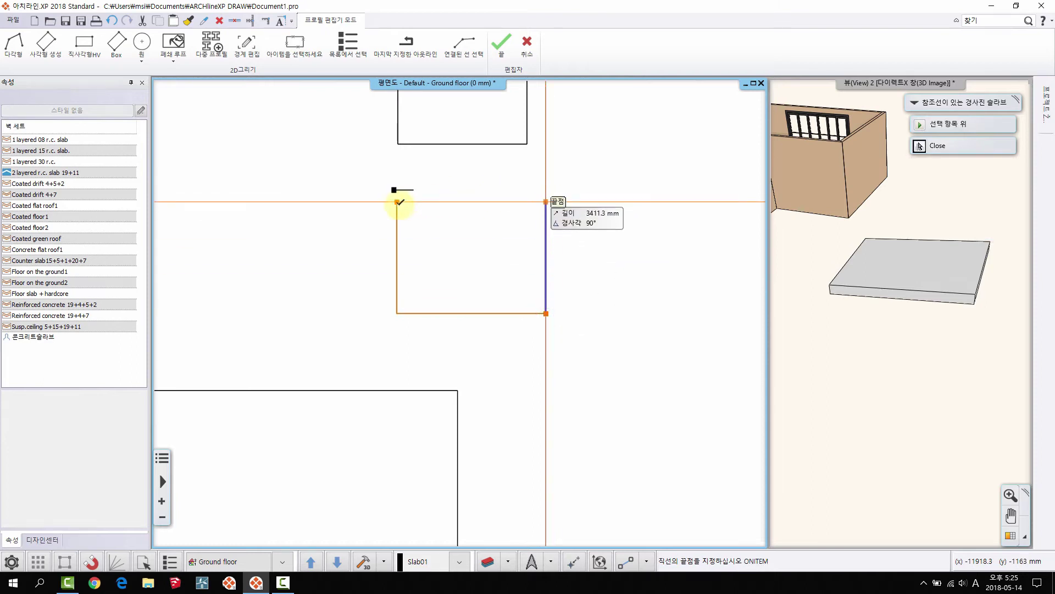
left_click(397, 202)
left_click(397, 201)
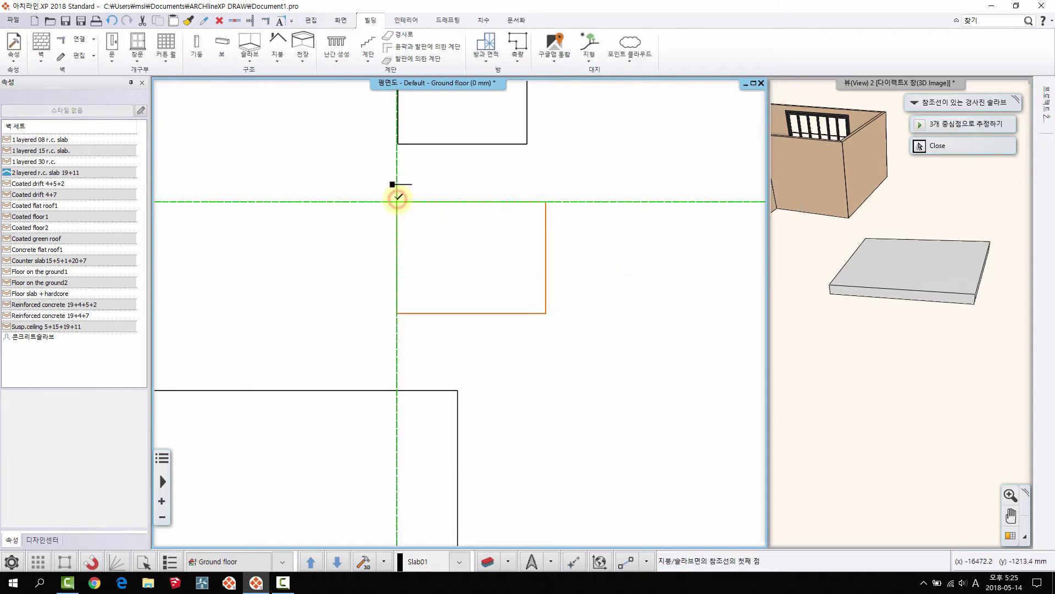
Step: Define the reference line along the outline's left edge, set the slope angle to 15°, and inspect the resulting slab in 3D
left_click(400, 214)
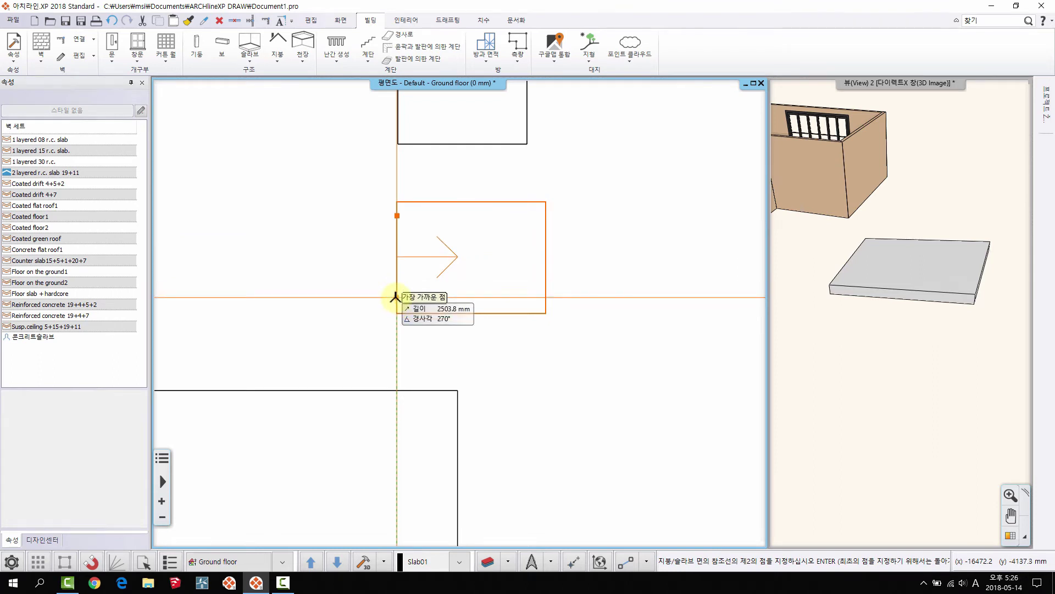
left_click(397, 299)
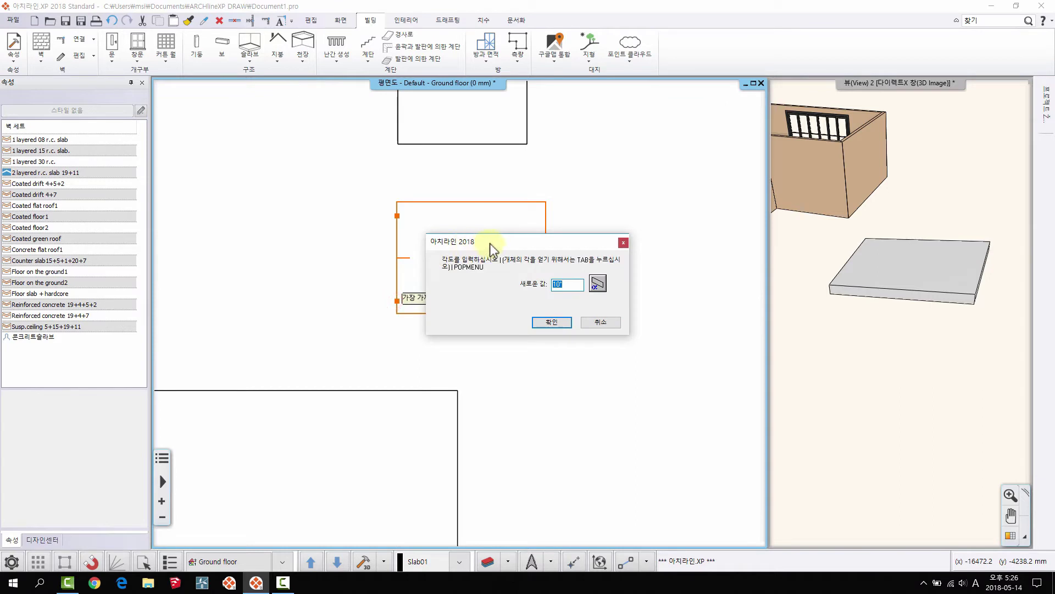
left_click_drag(490, 244, 526, 147)
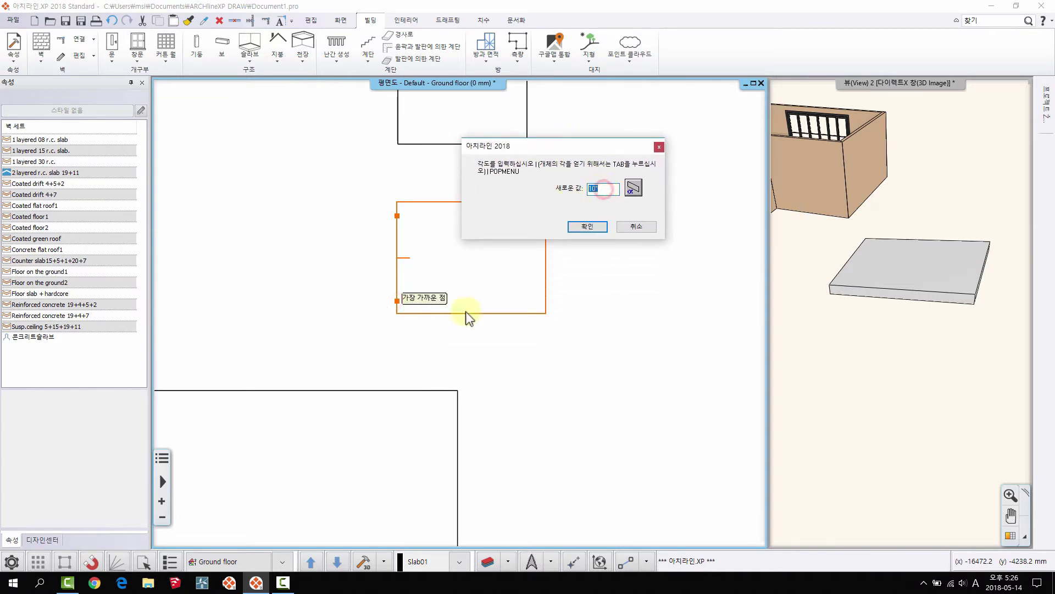
type("15")
left_click(587, 226)
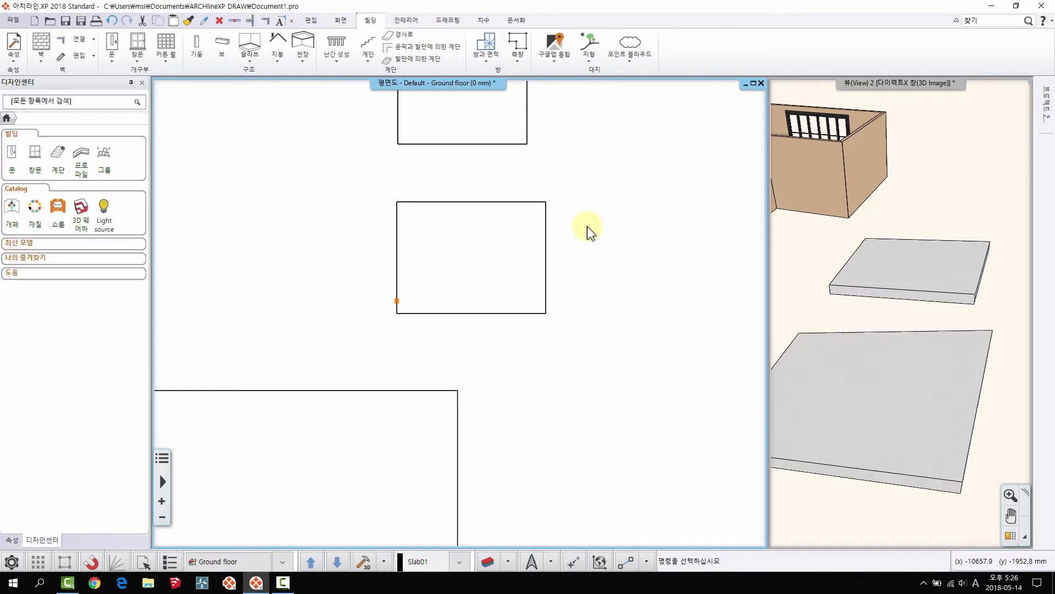
left_click(925, 227)
left_click_drag(925, 226, 775, 275)
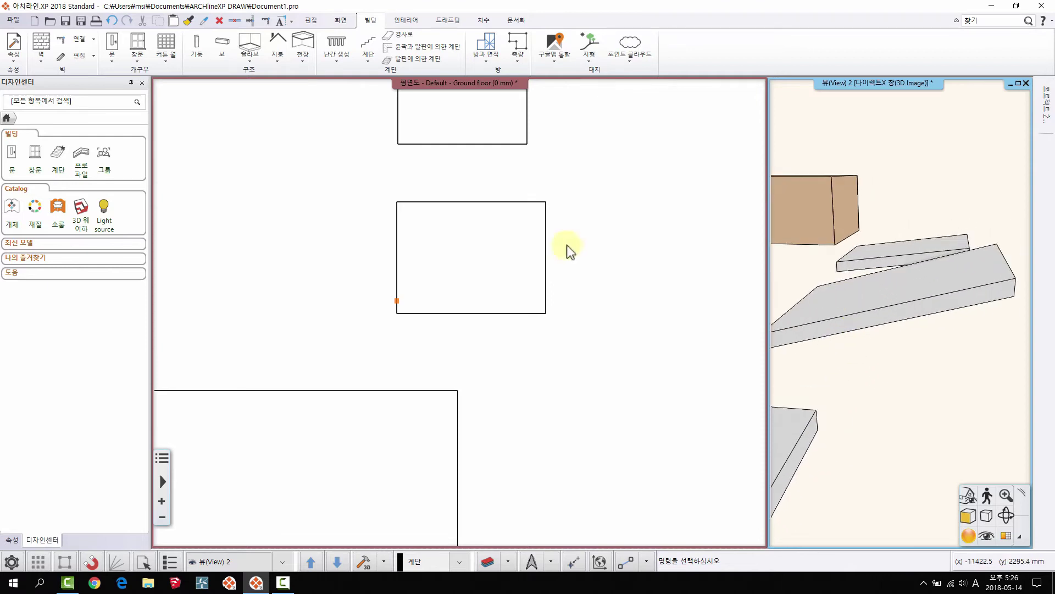
left_click_drag(903, 302, 931, 278)
Step: Create a rectangular slab by polygon in the free space below and right of the room
left_click(529, 250)
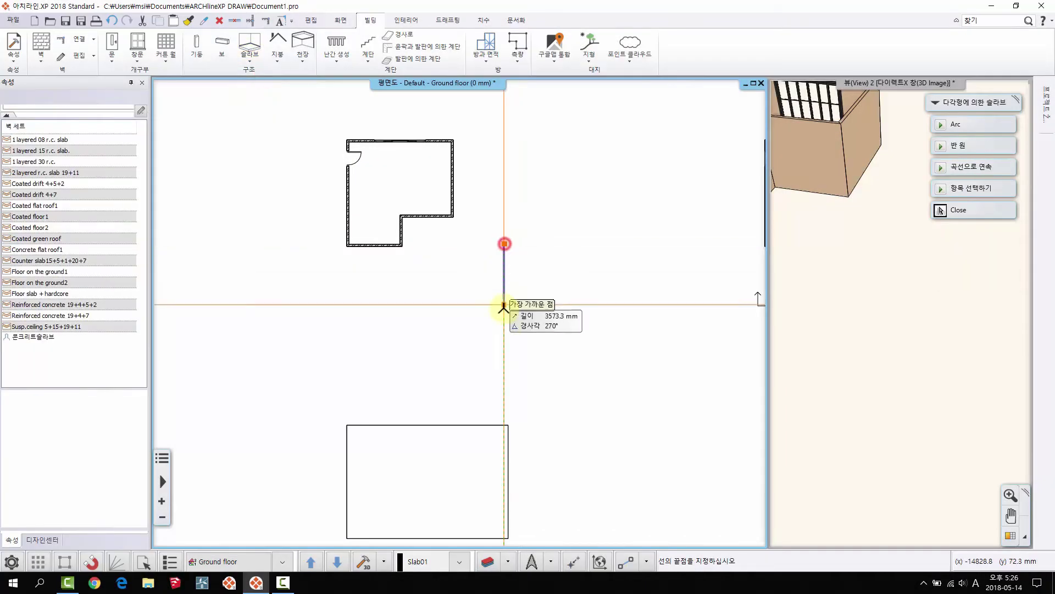
left_click(503, 307)
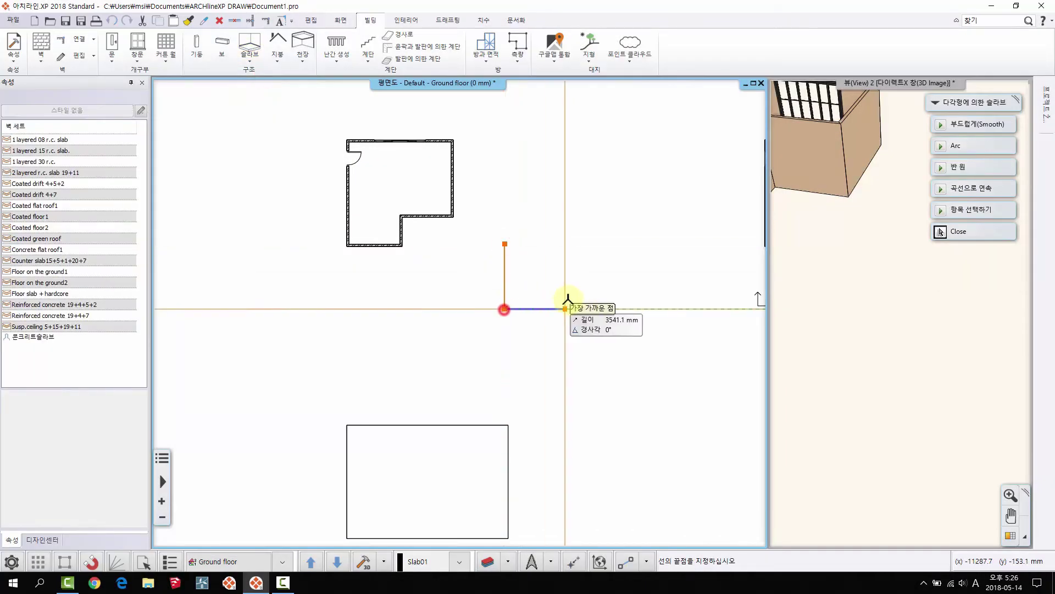
left_click(599, 309)
scroll(599, 254, "up", 1)
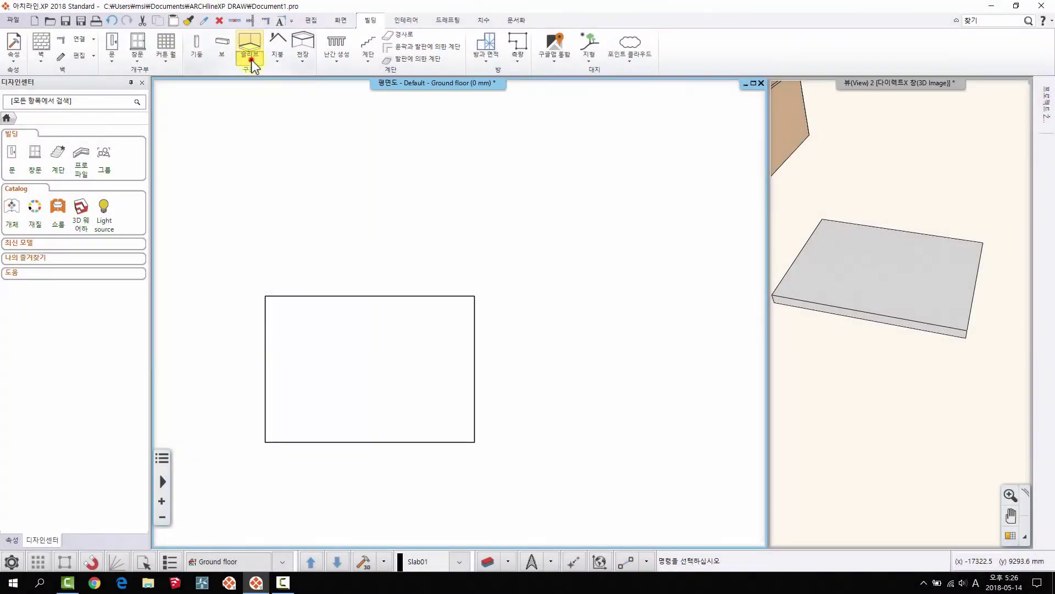
Step: Cut a circular hole with a 1000 mm radius through the middle of the new rectangular slab
left_click(249, 57)
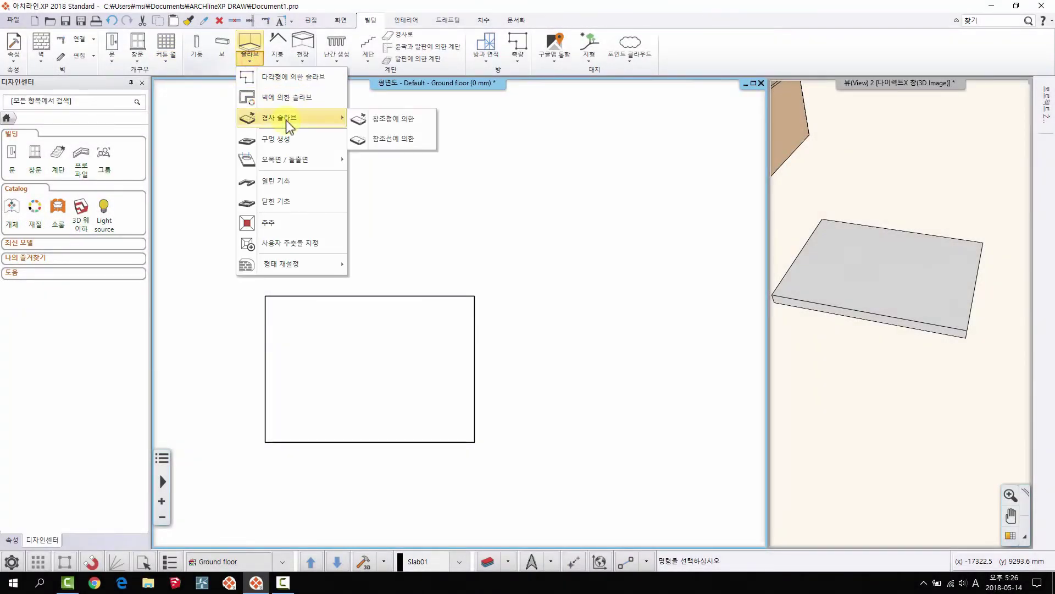
mouse_move(272, 145)
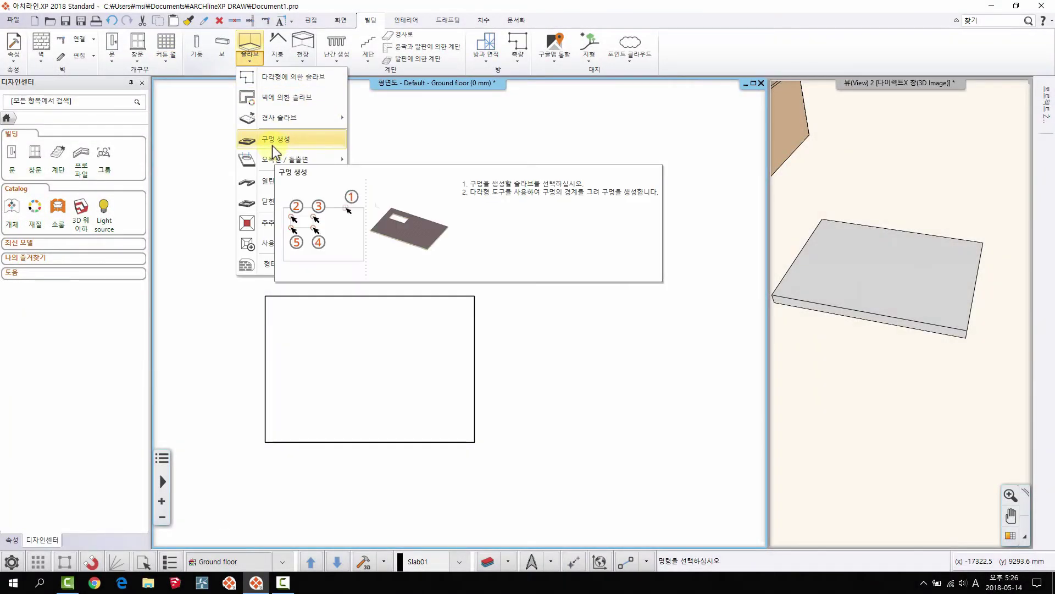
left_click(272, 141)
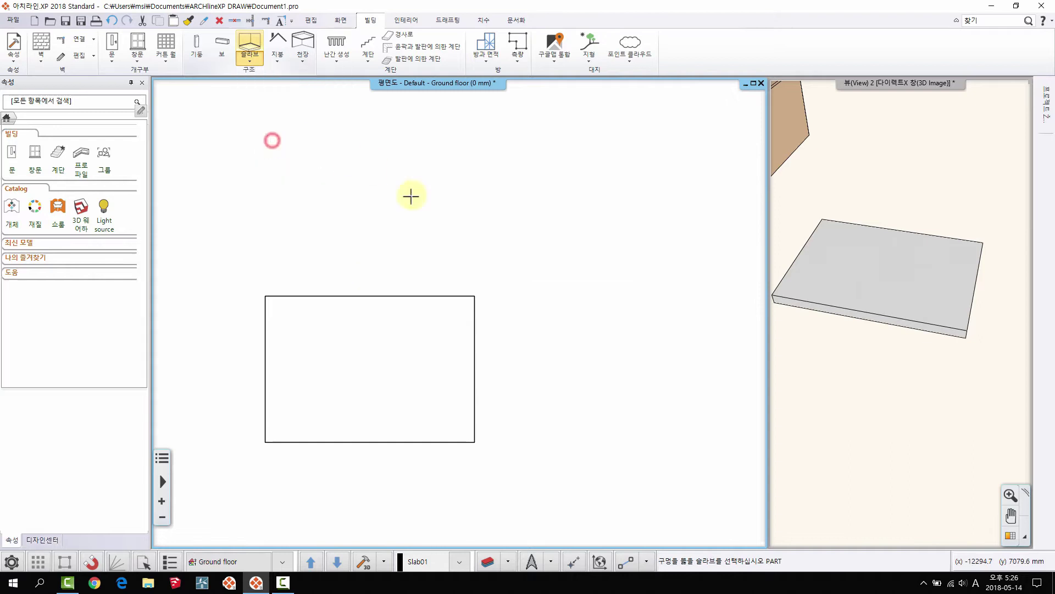
left_click(395, 255)
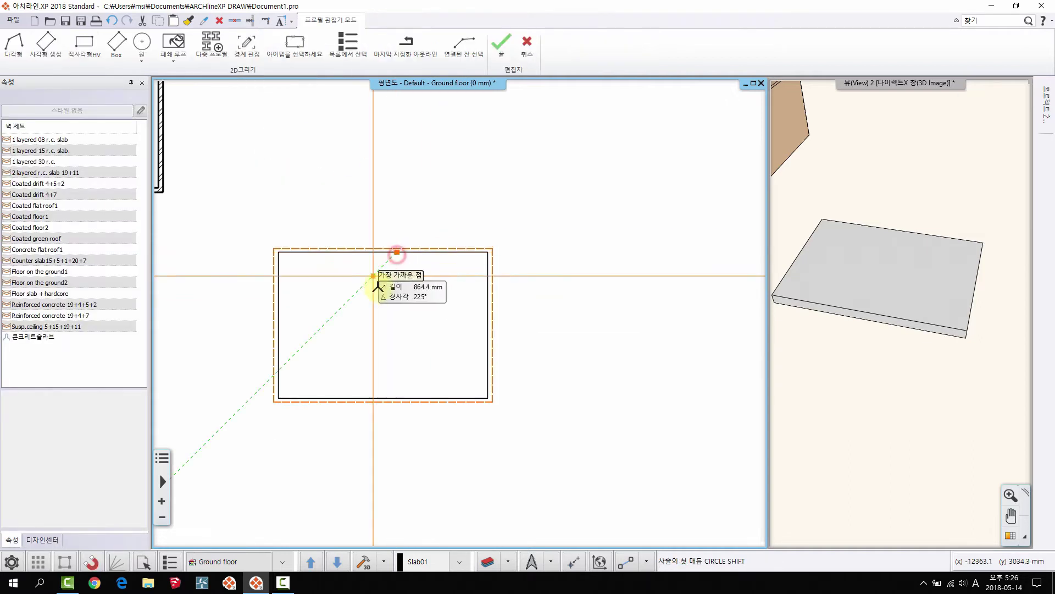
left_click(436, 306)
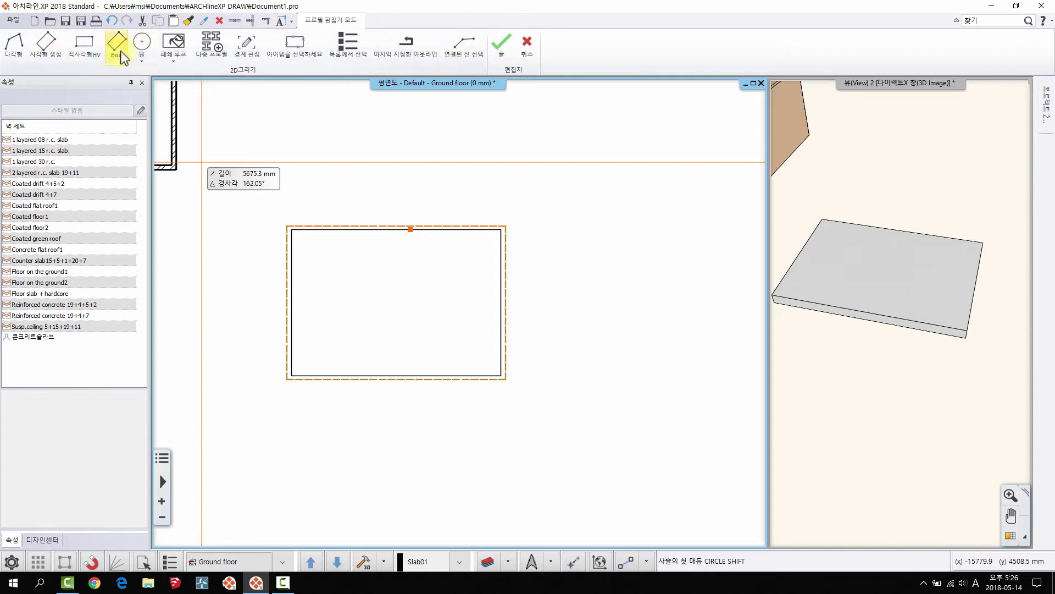
left_click(143, 55)
left_click(179, 87)
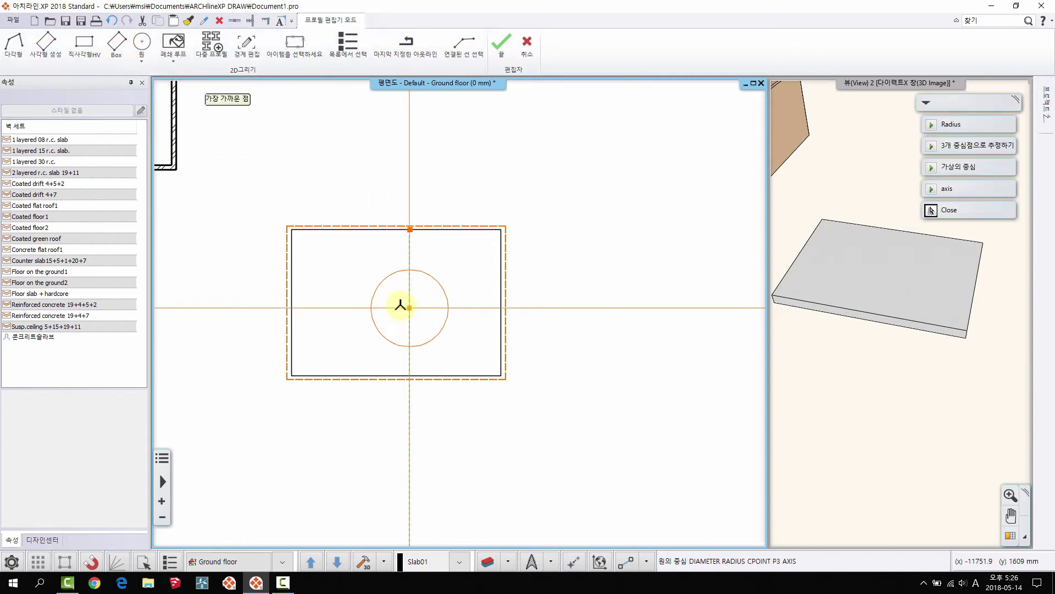
left_click(394, 303)
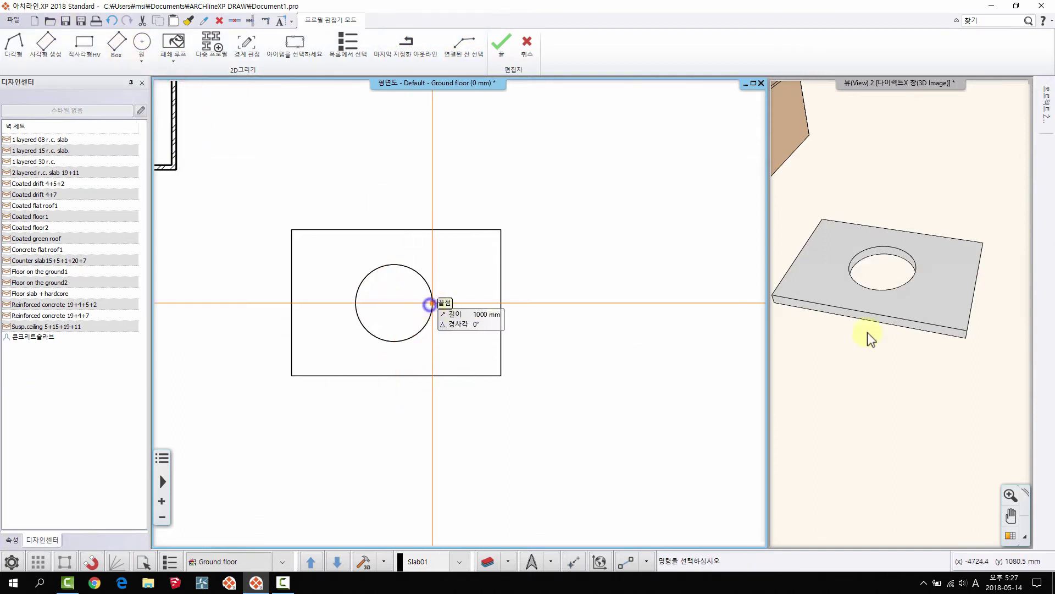
Step: Undo the circular hole in the rectangular slab
left_click(570, 311)
left_click(587, 336)
key("ctrl+z")
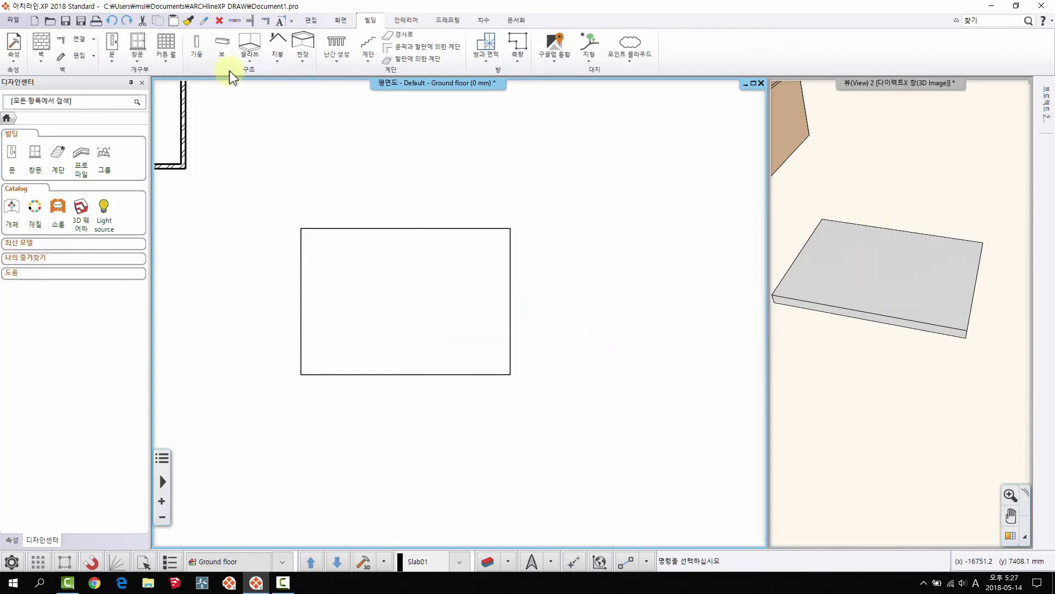
Step: Create a circular recess in the middle of the rectangular slab and inspect it in the 3D view
left_click(250, 61)
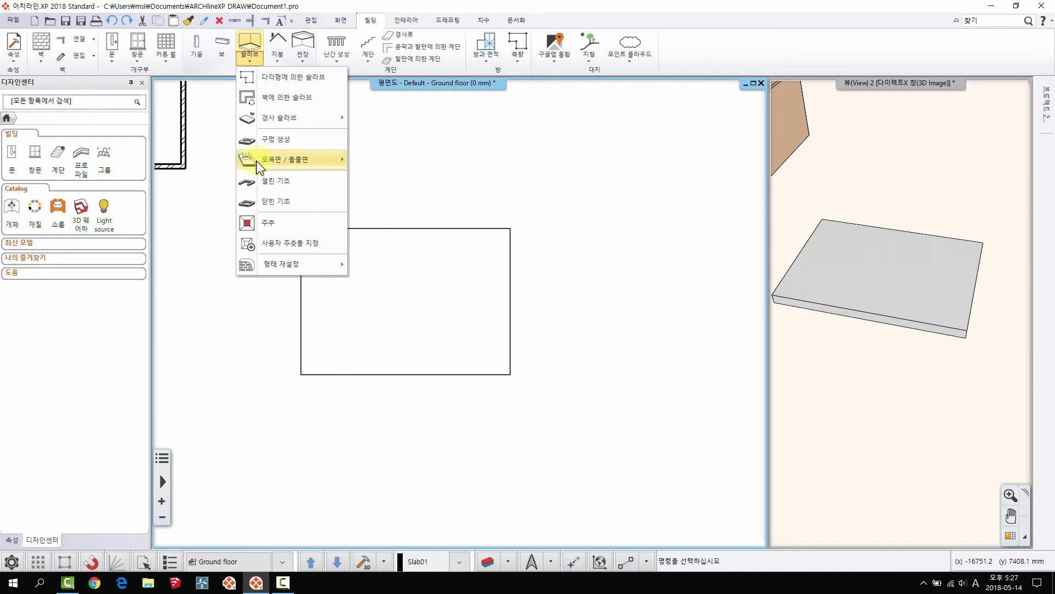
mouse_move(256, 160)
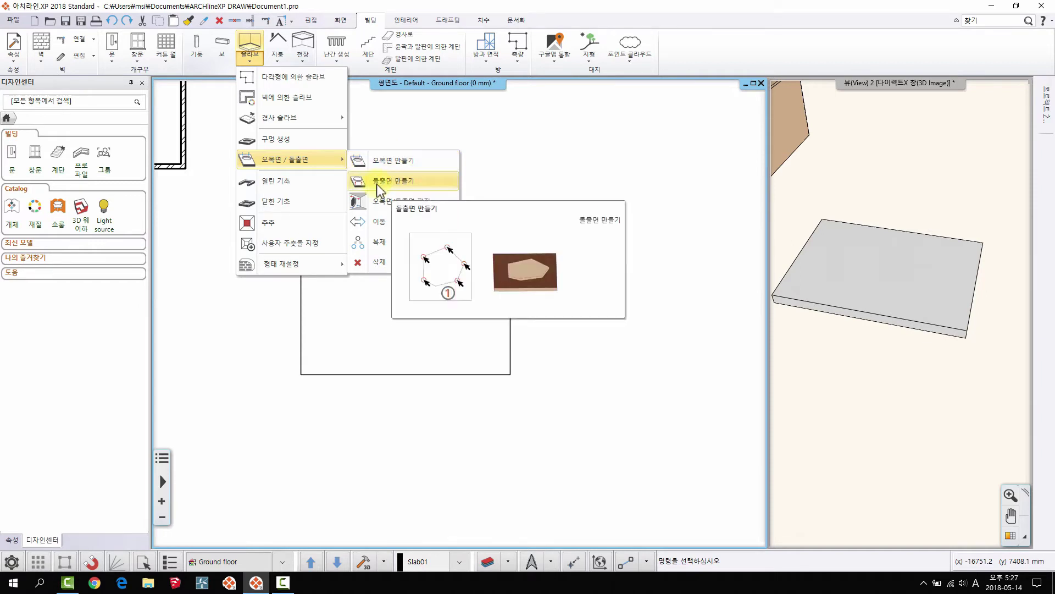
left_click(397, 162)
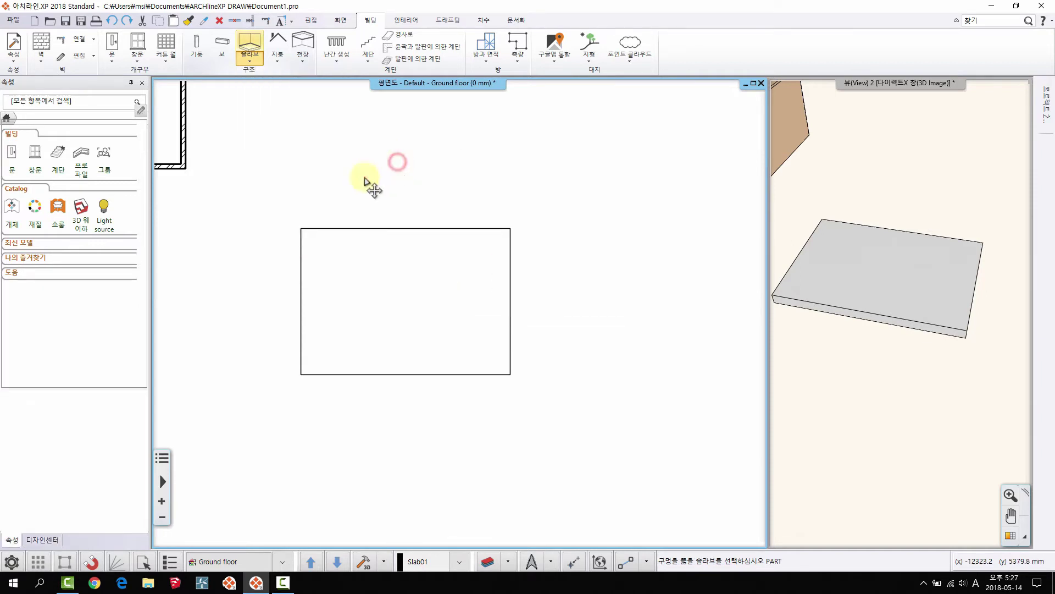
left_click(432, 228)
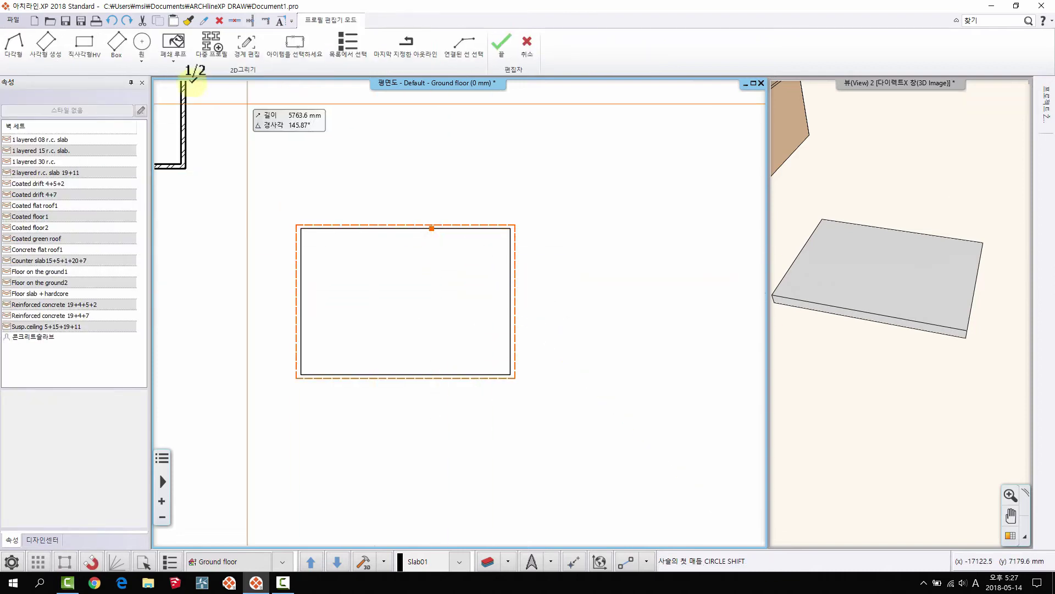
left_click(141, 43)
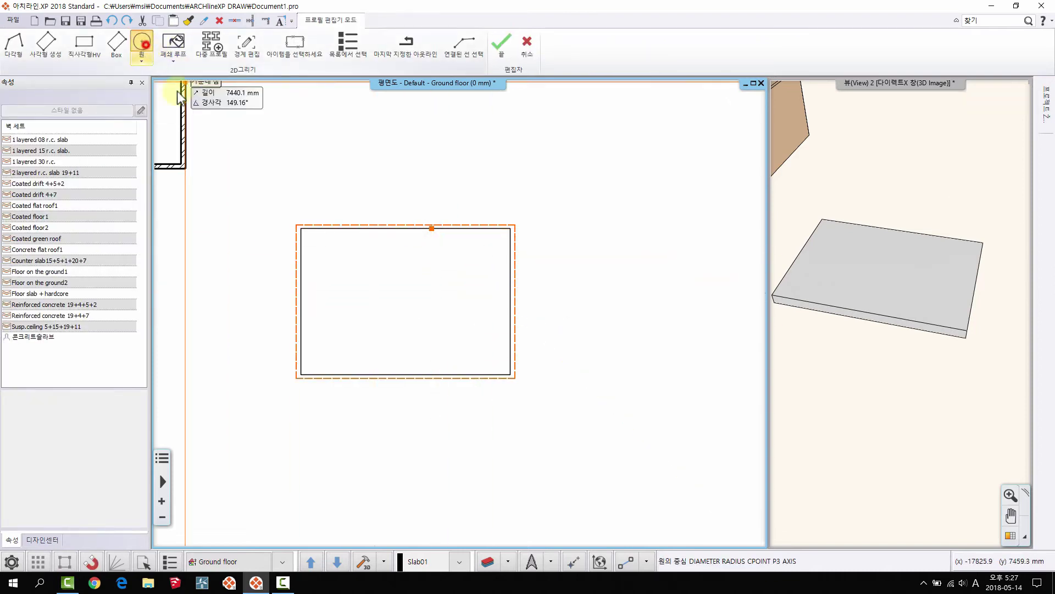
left_click(407, 300)
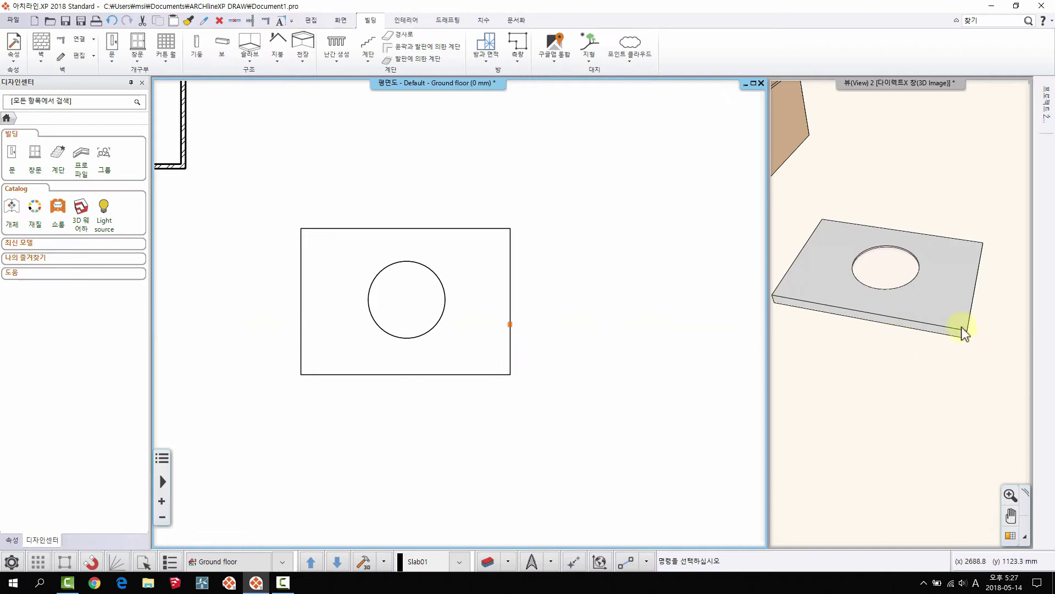
left_click(843, 323)
scroll(879, 250, "up", 5)
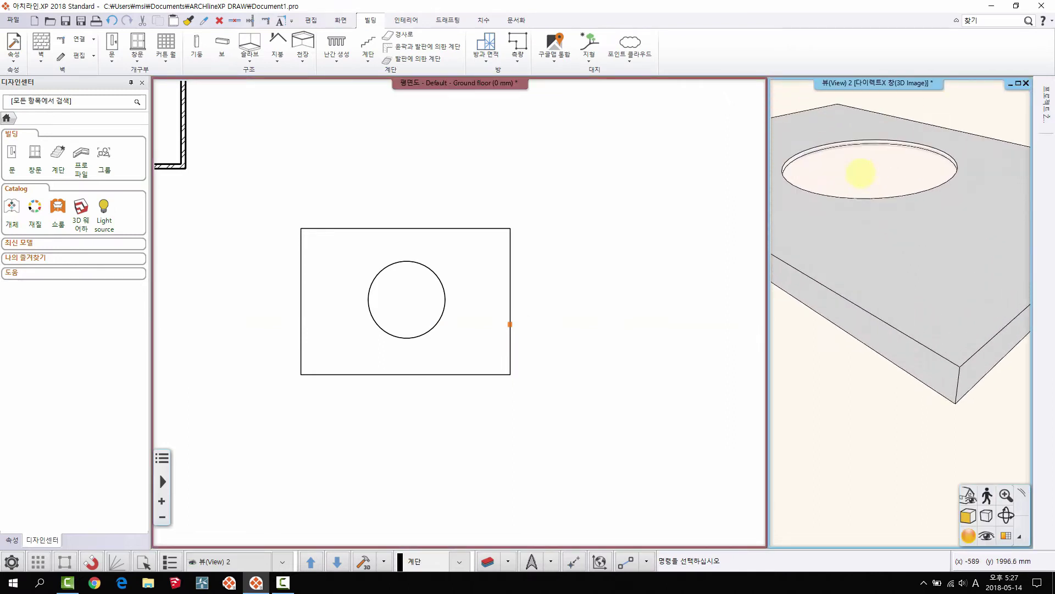
scroll(861, 173, "up", 3)
middle_click_drag(818, 199, 879, 260)
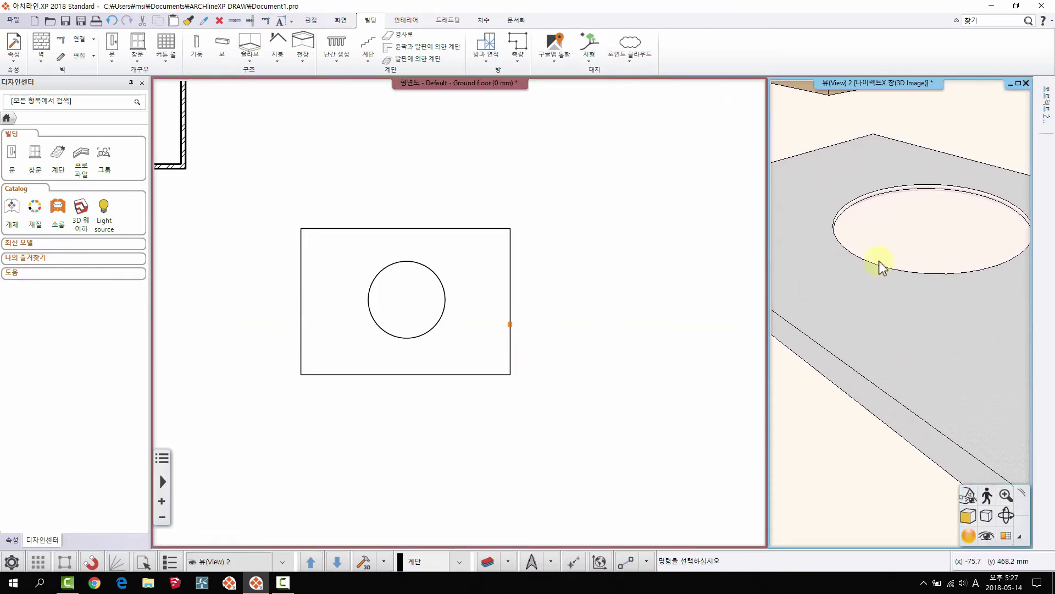
Step: Edit the slab's circular recess and set its depth to 150 mm
left_click(452, 287)
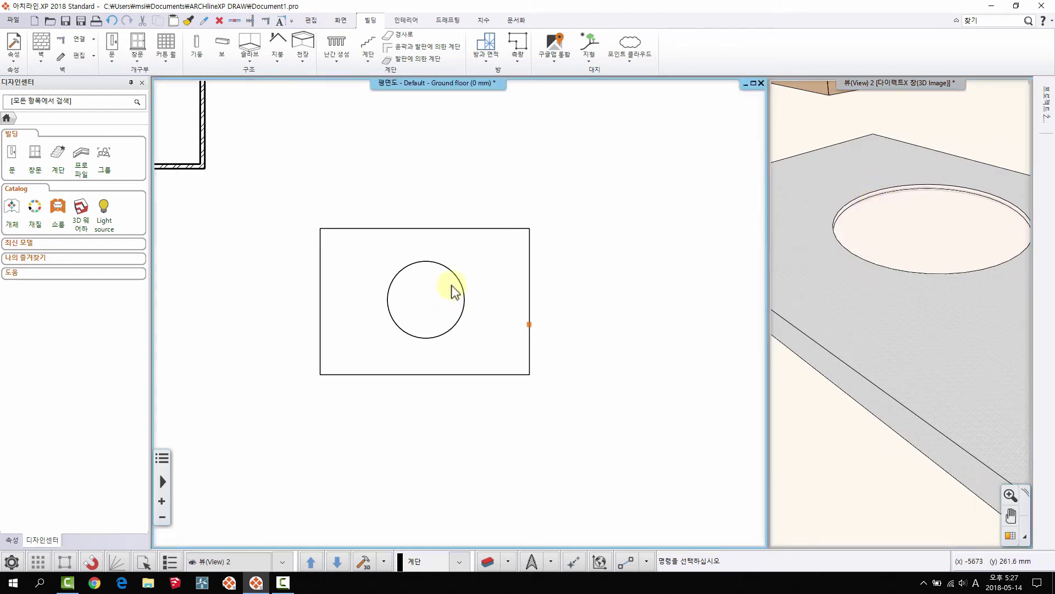
scroll(460, 259, "up", 1)
right_click(427, 265)
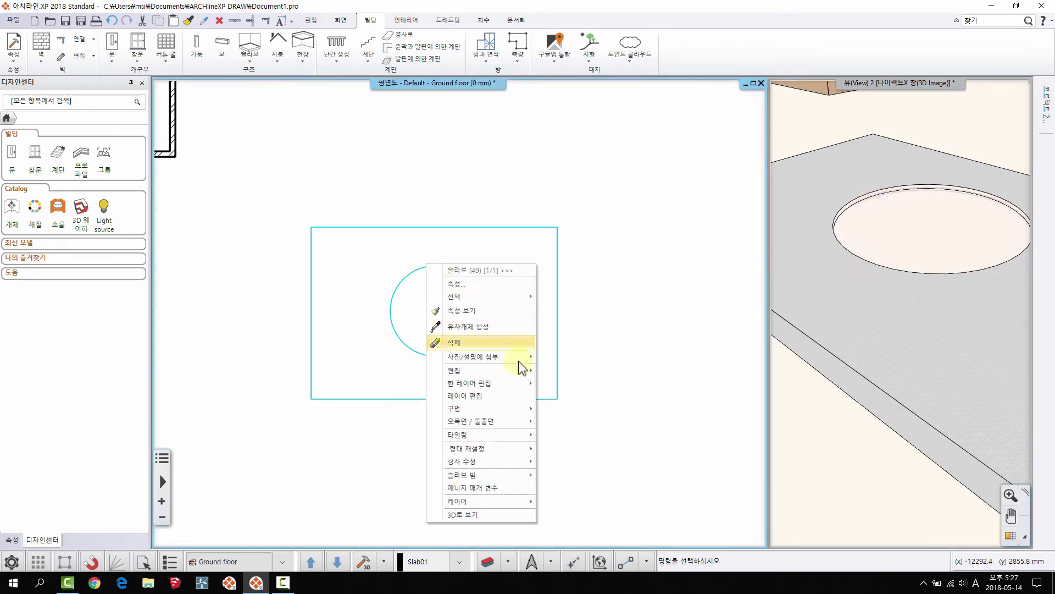
mouse_move(471, 423)
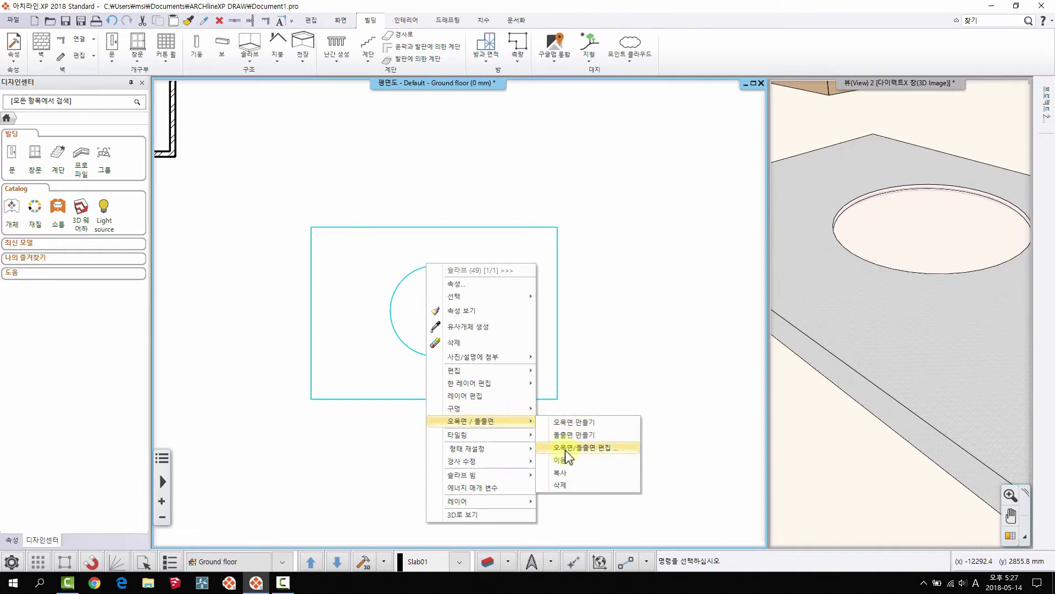
left_click(599, 448)
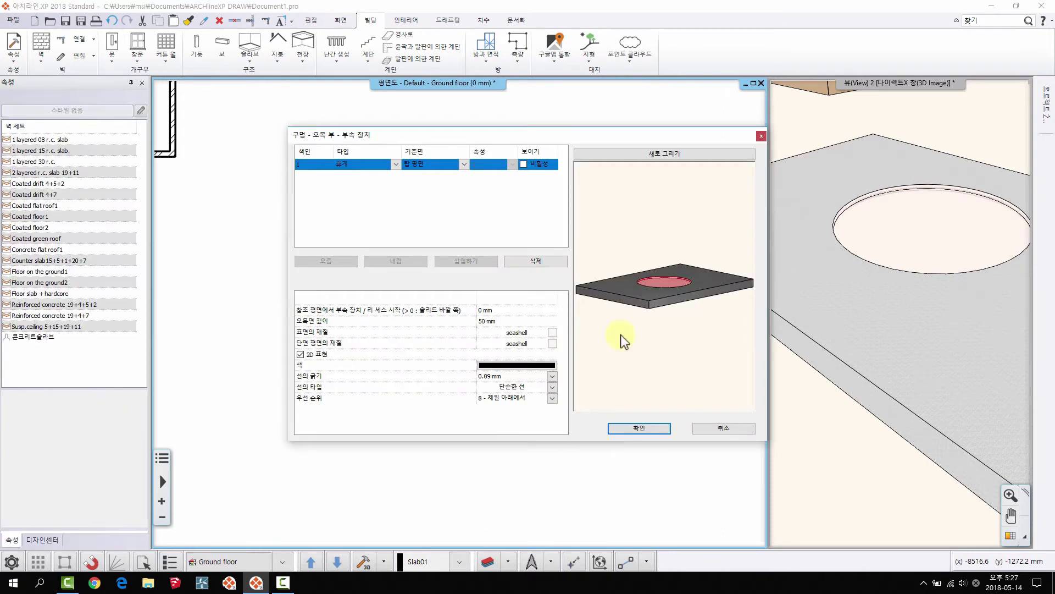
left_click_drag(581, 133, 570, 94)
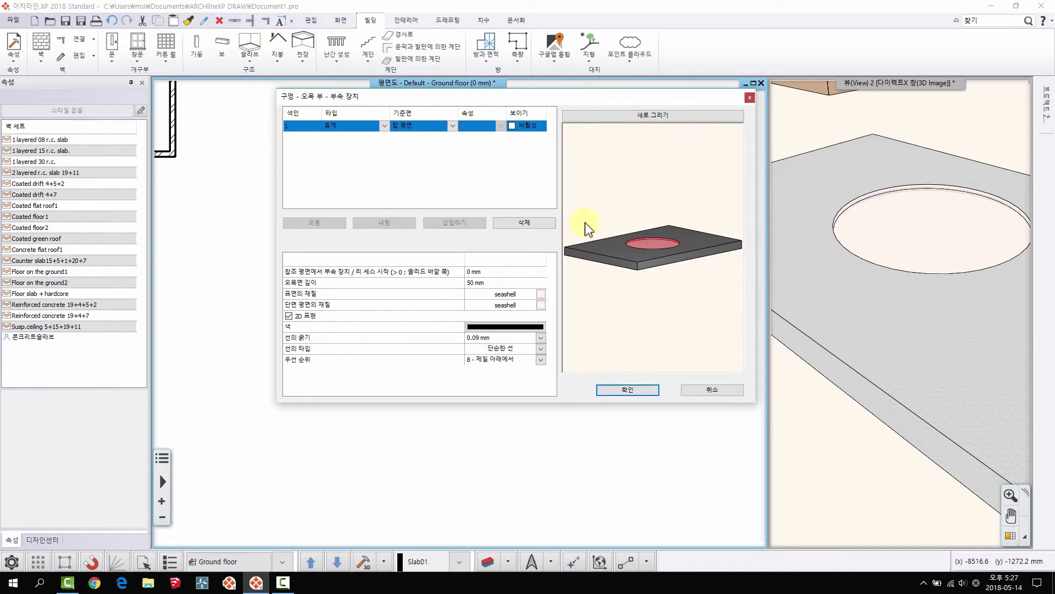
left_click(480, 282)
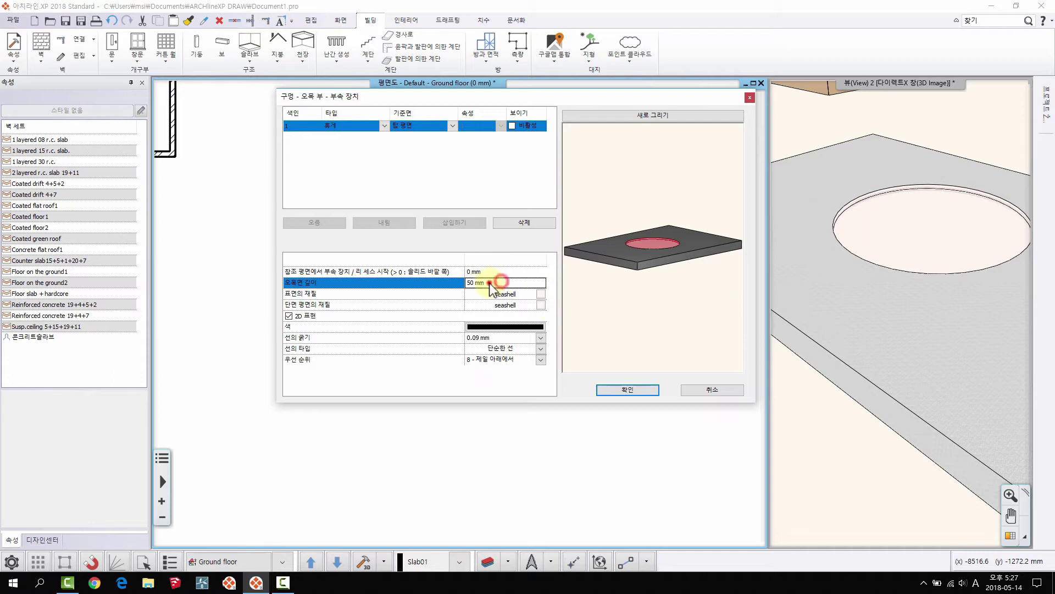
double_click(489, 282)
Step: Set the recess's surface material to BRONZE_DARK001 and its section-plane material to Beech, and apply the settings
left_click(540, 294)
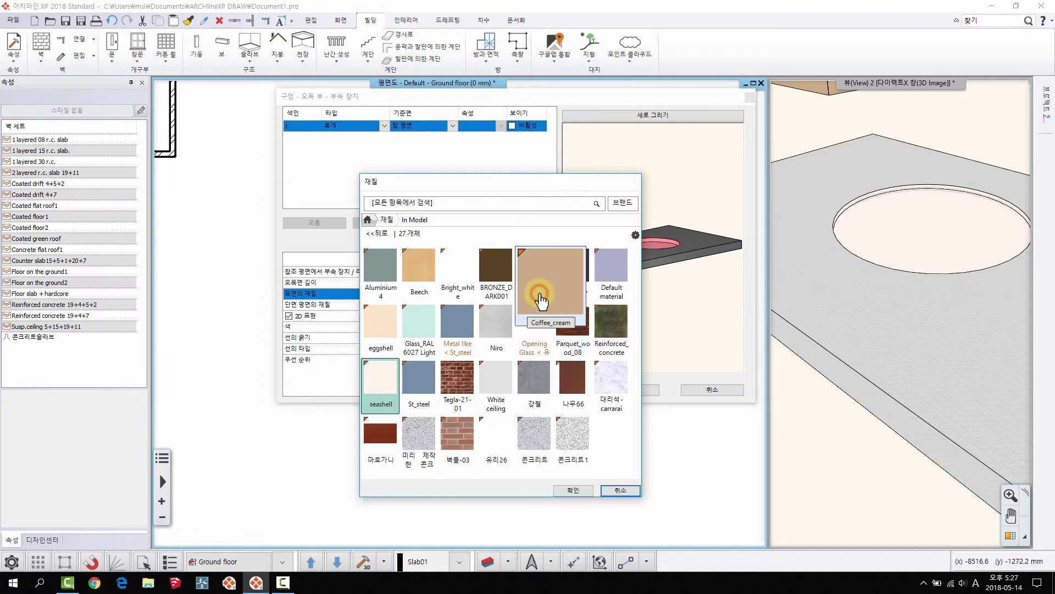
double_click(505, 269)
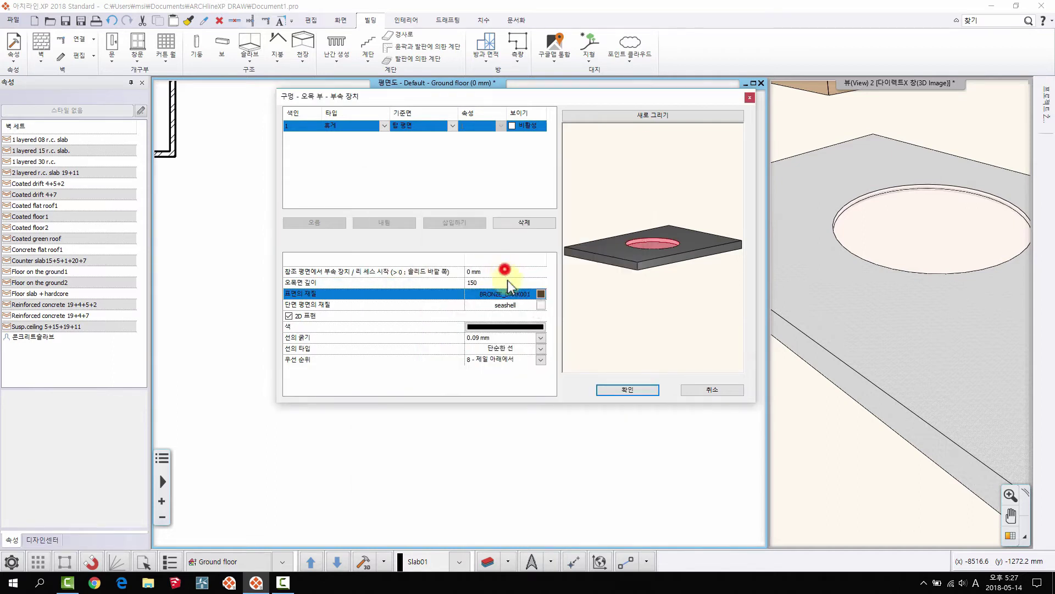
left_click(541, 305)
mouse_move(563, 182)
left_mouse_down()
mouse_move(573, 208)
mouse_move(569, 194)
left_mouse_up()
left_click(627, 502)
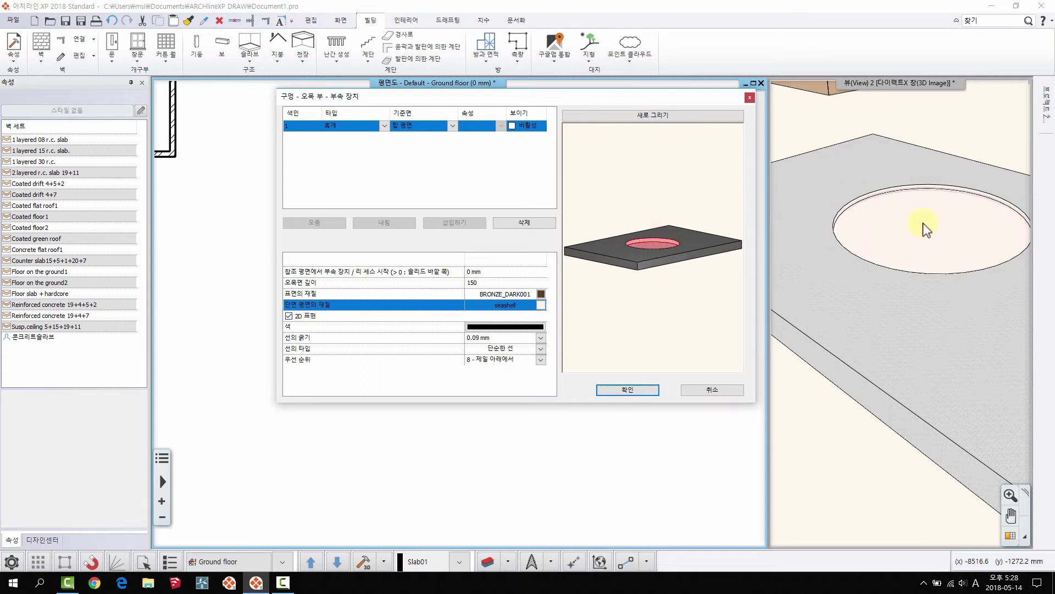
left_click(541, 304)
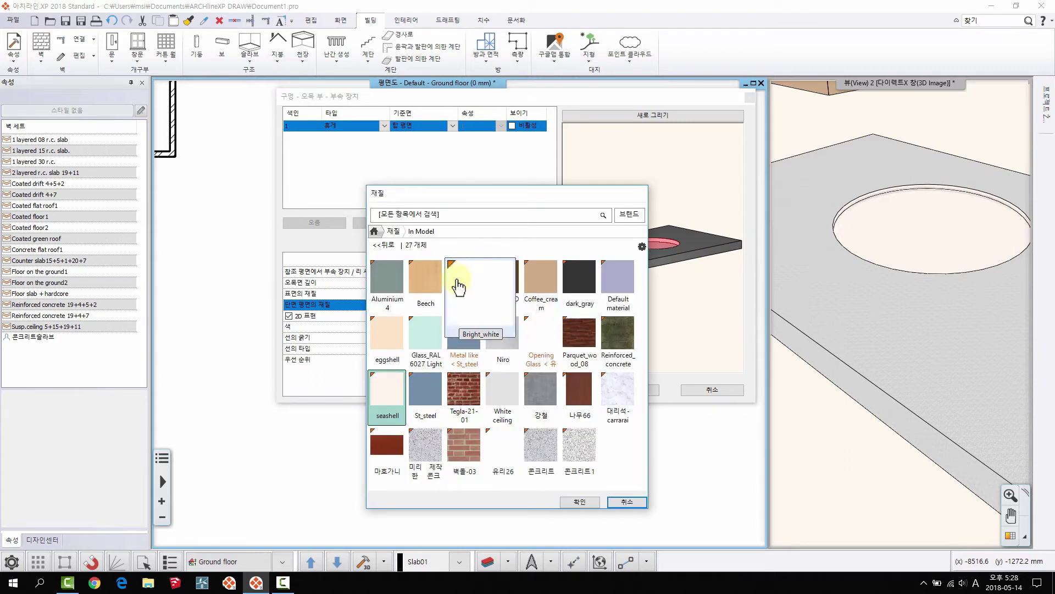
left_click(425, 282)
left_click(578, 501)
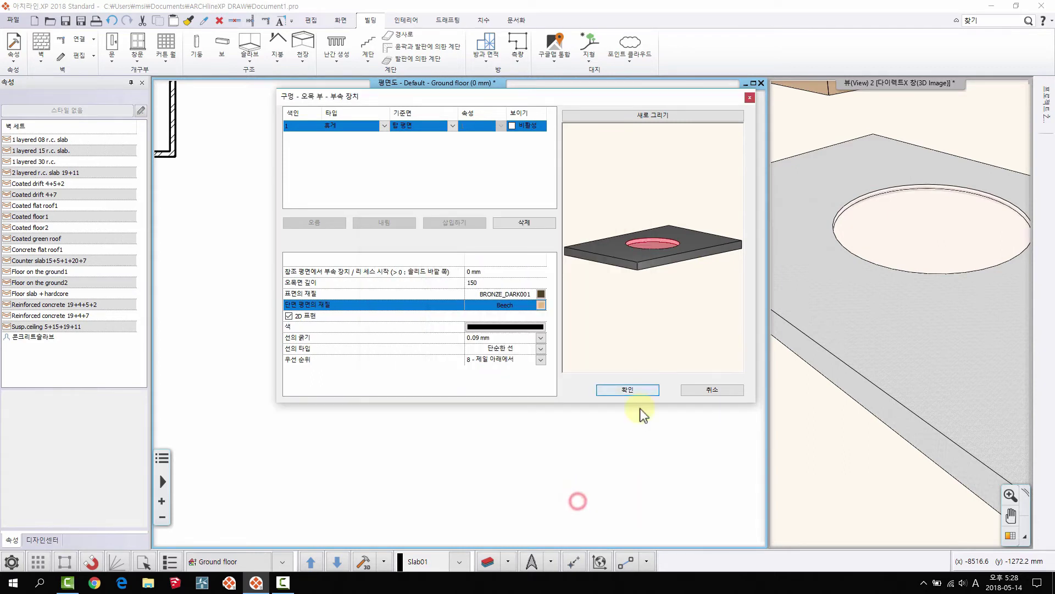
left_click(627, 389)
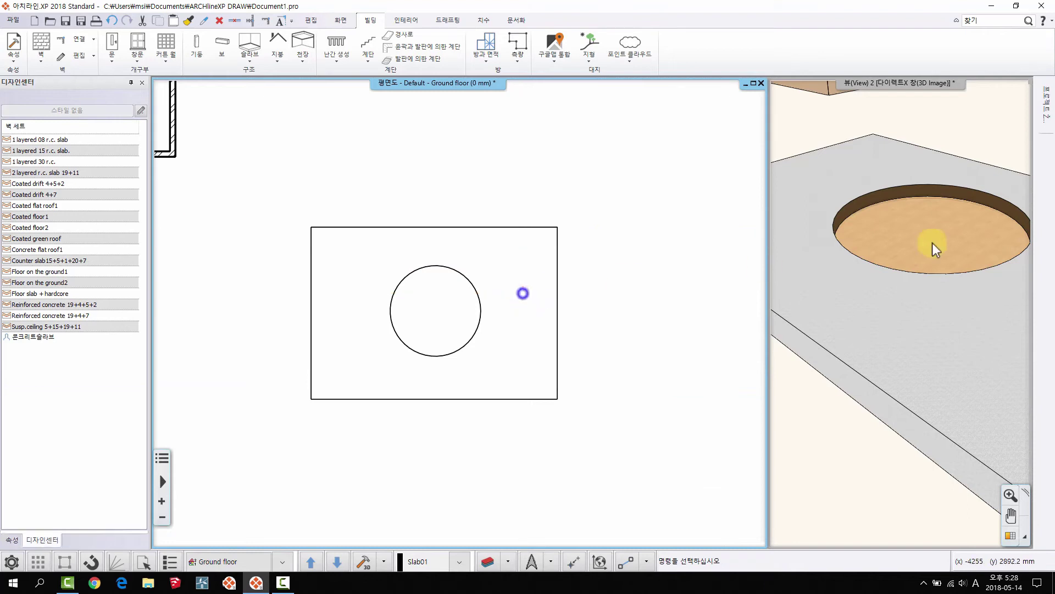
middle_click_drag(936, 269, 913, 270)
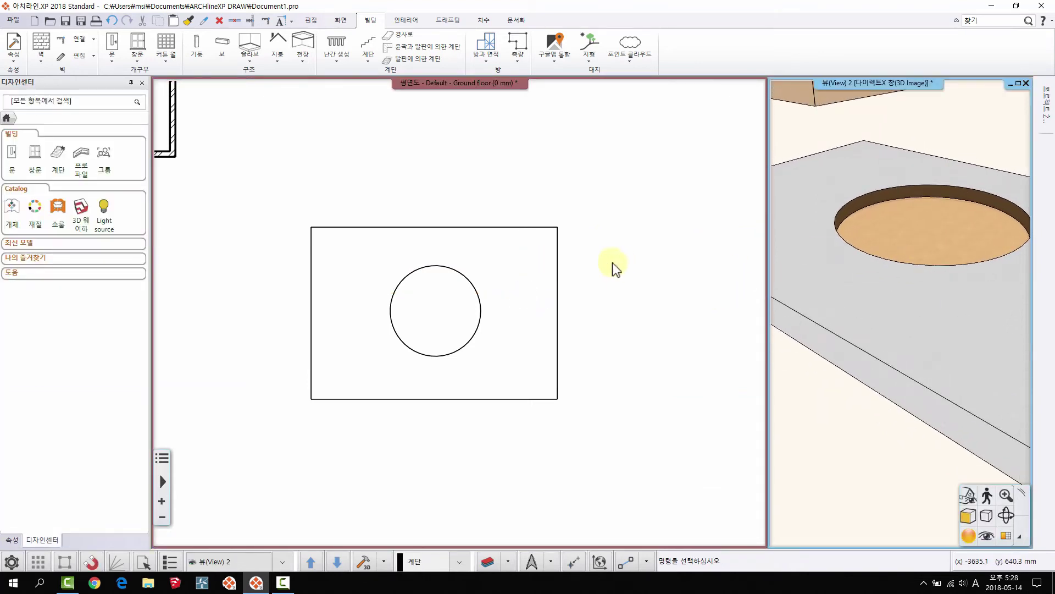
Step: Add a circular protrusion to the slab, slightly overlapping the recess and the slab's right edge, and inspect it in 3D
right_click(466, 240)
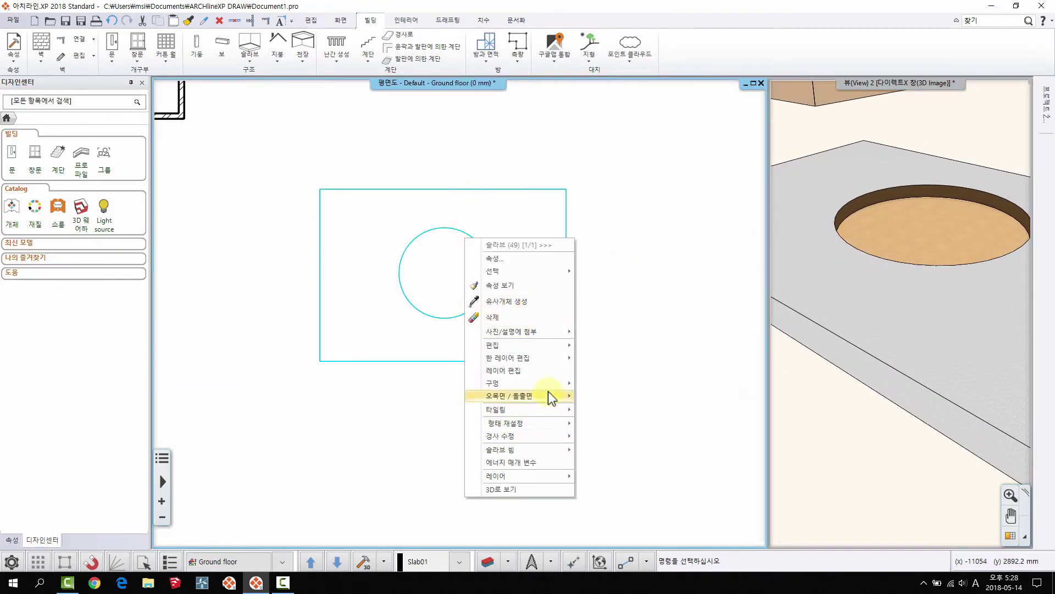
mouse_move(549, 391)
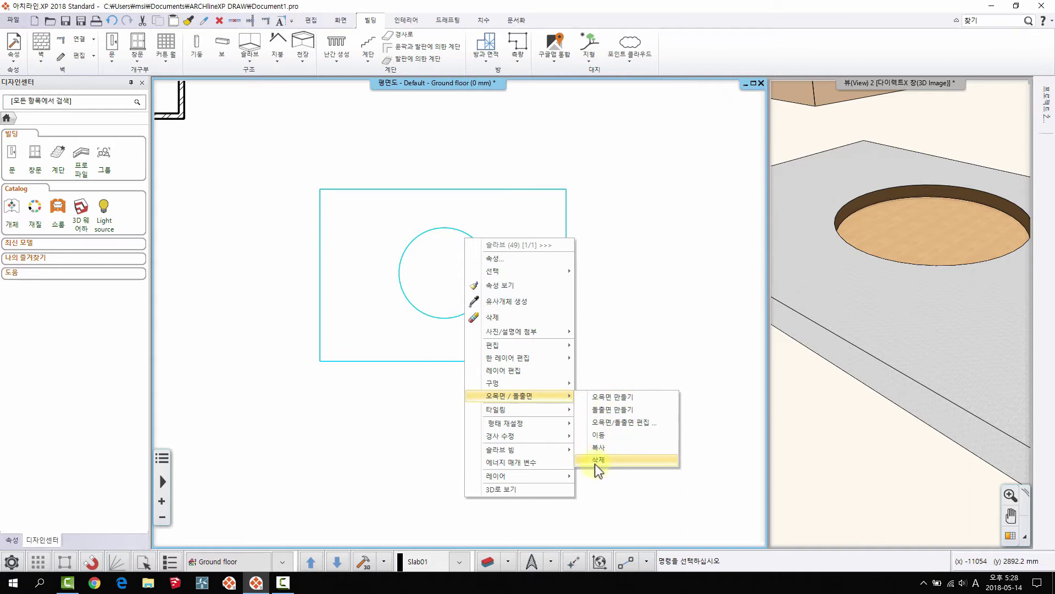
left_click(605, 410)
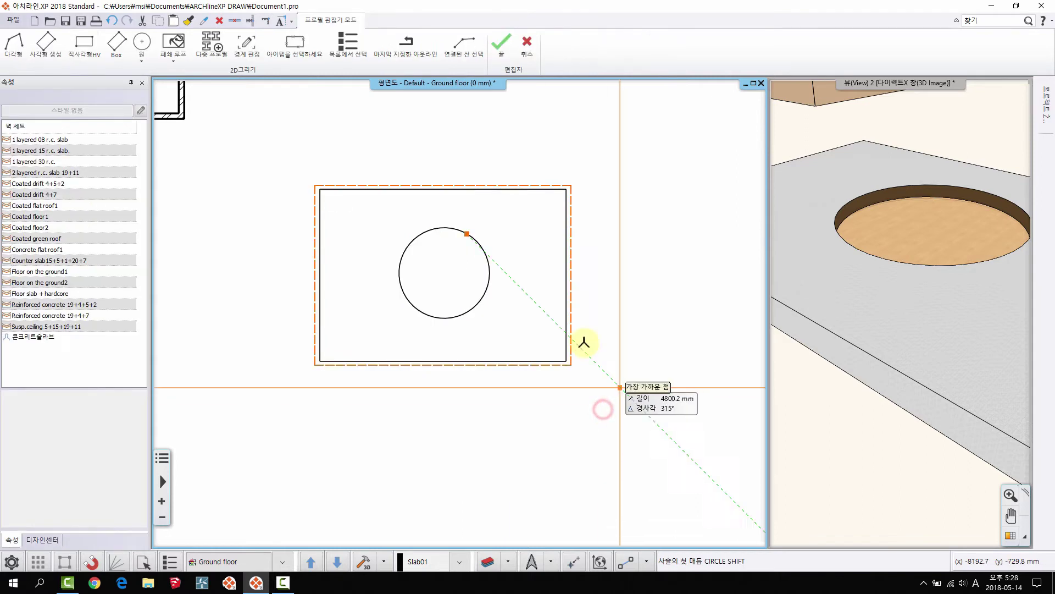
left_click(144, 50)
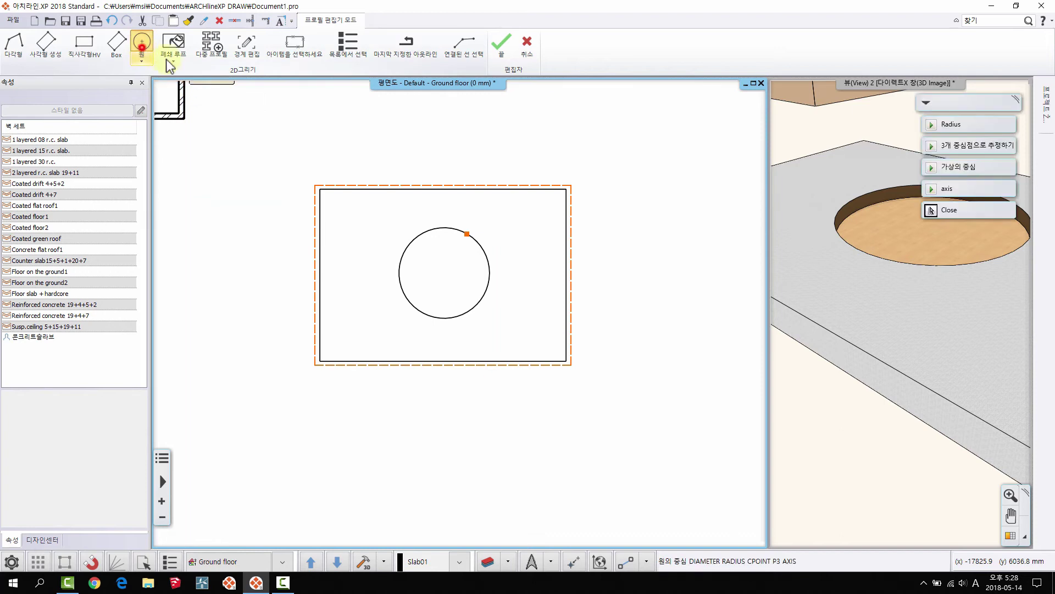
left_click(519, 299)
right_click(583, 279)
middle_click_drag(923, 278, 865, 264)
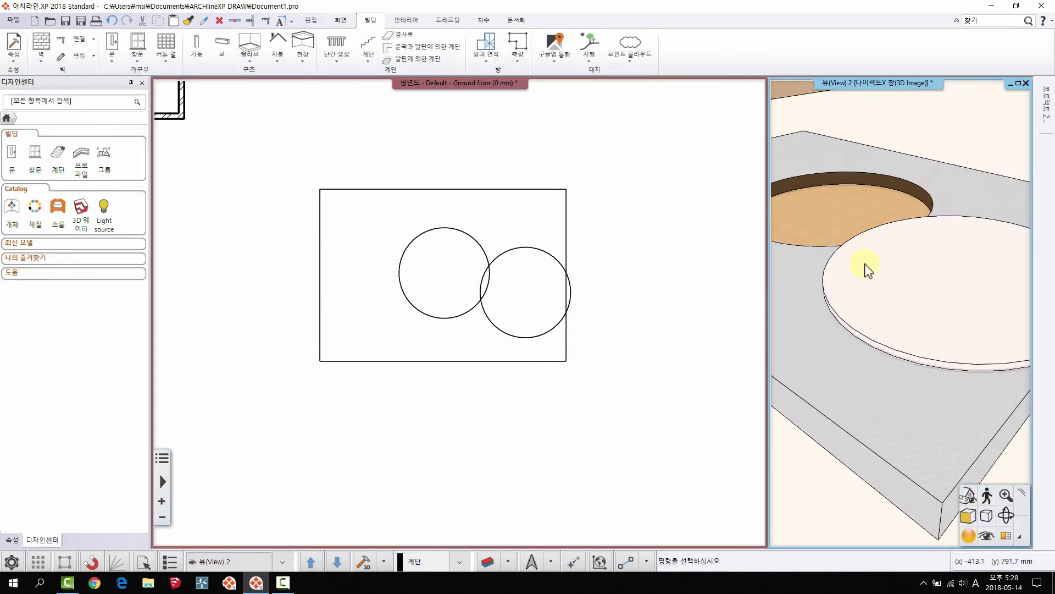
scroll(866, 263, "down", 2)
middle_click_drag(411, 297, 460, 295)
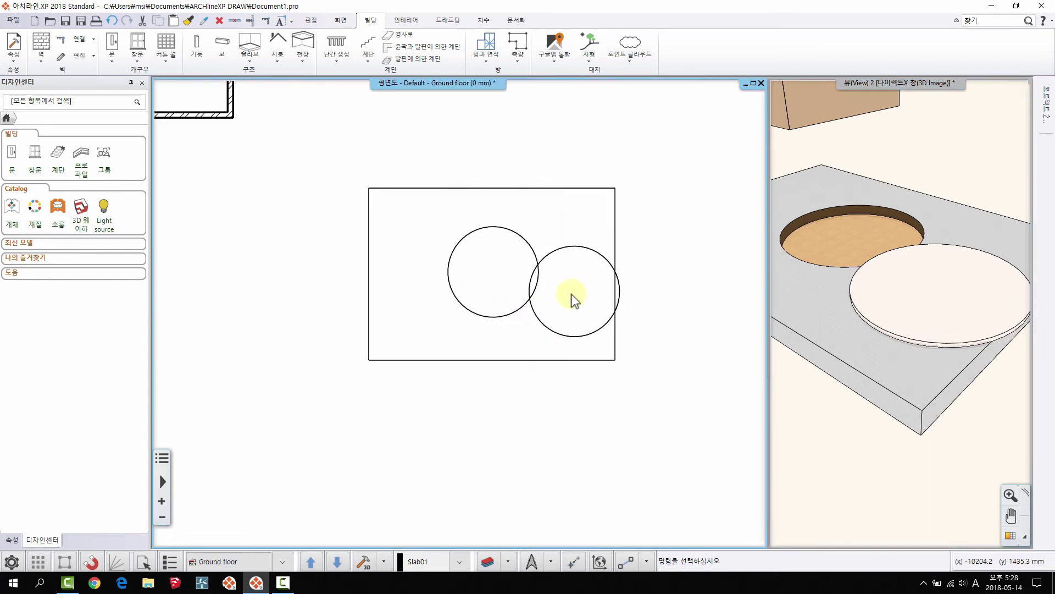
scroll(470, 336, "down", 2)
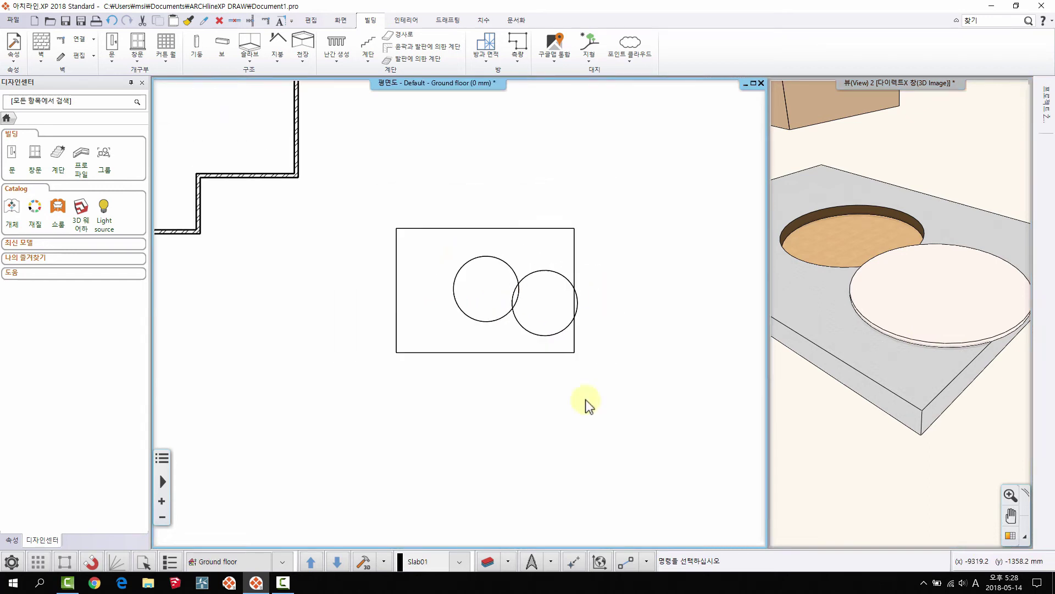
left_click(471, 229)
right_click(468, 227)
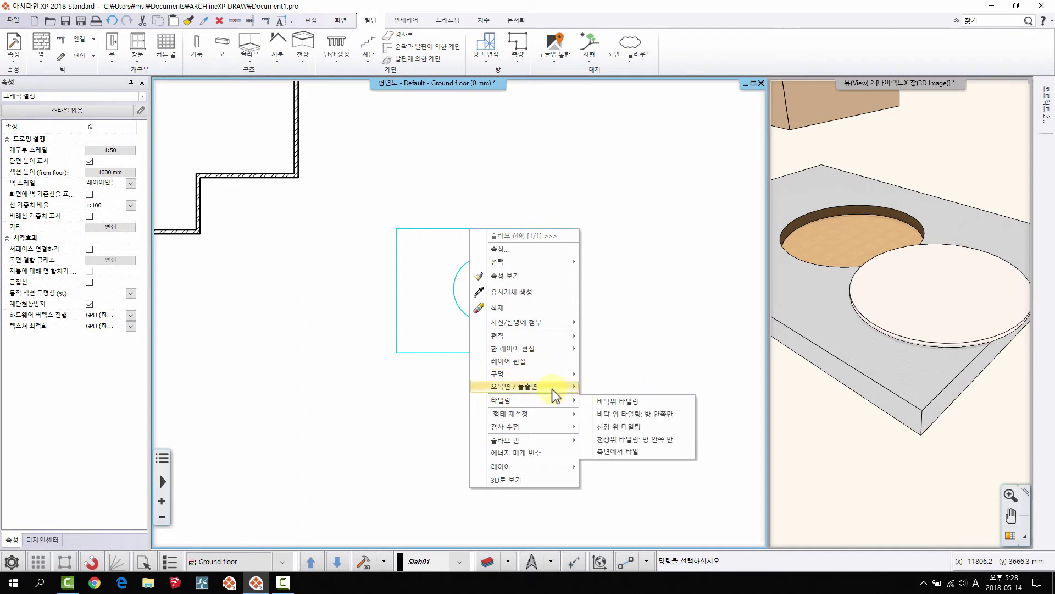
left_click(250, 59)
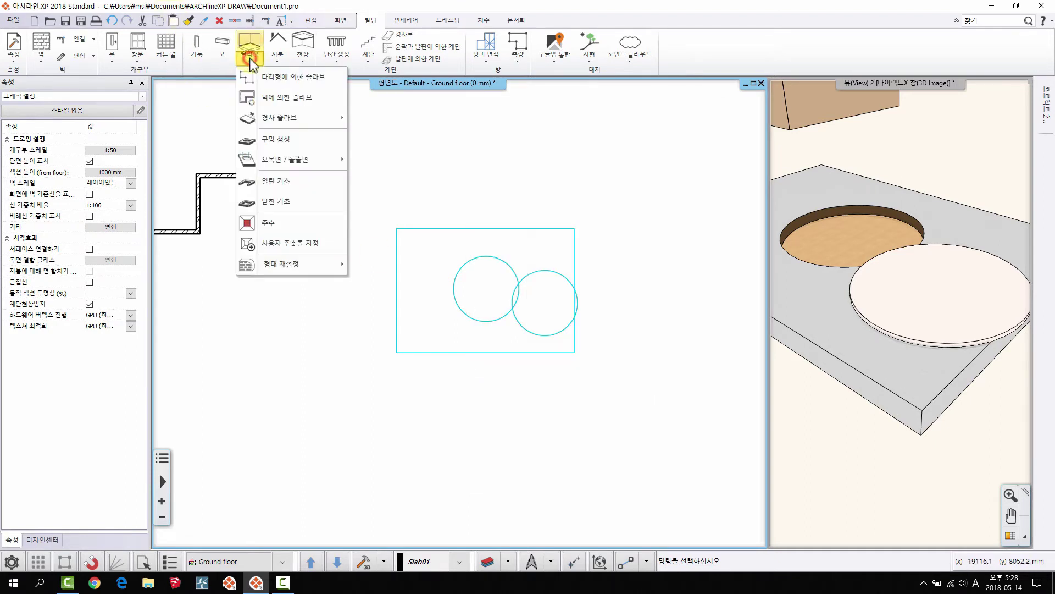
mouse_move(276, 158)
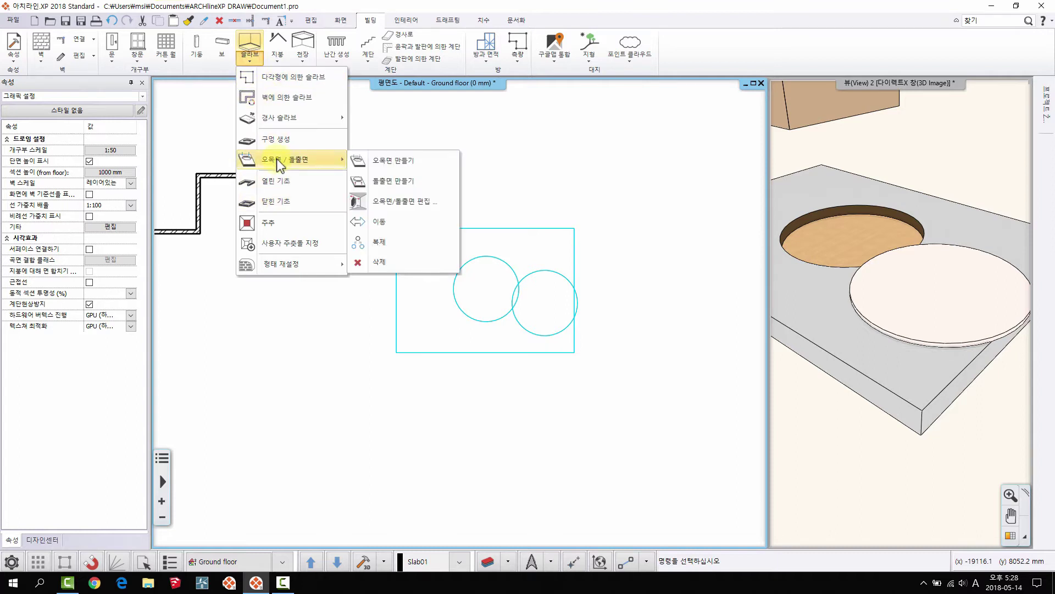
left_click(574, 163)
left_click(627, 234)
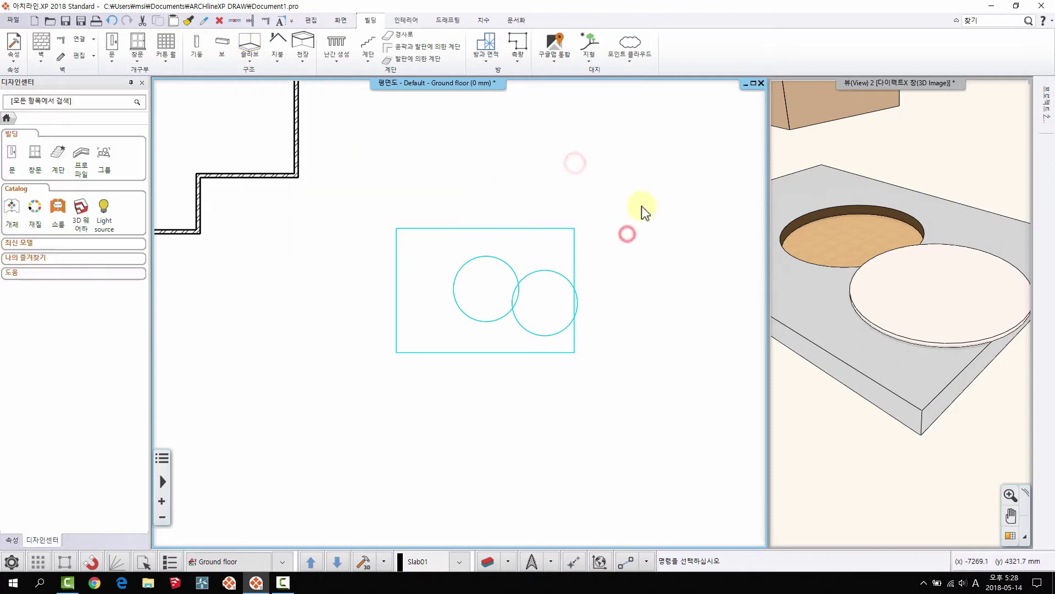
left_click(572, 164)
left_click(618, 204)
Step: Delete the rectangular slab with the recess and protrusion
scroll(618, 205, "down", 1)
scroll(874, 309, "down", 2)
middle_click_drag(434, 198, 480, 270)
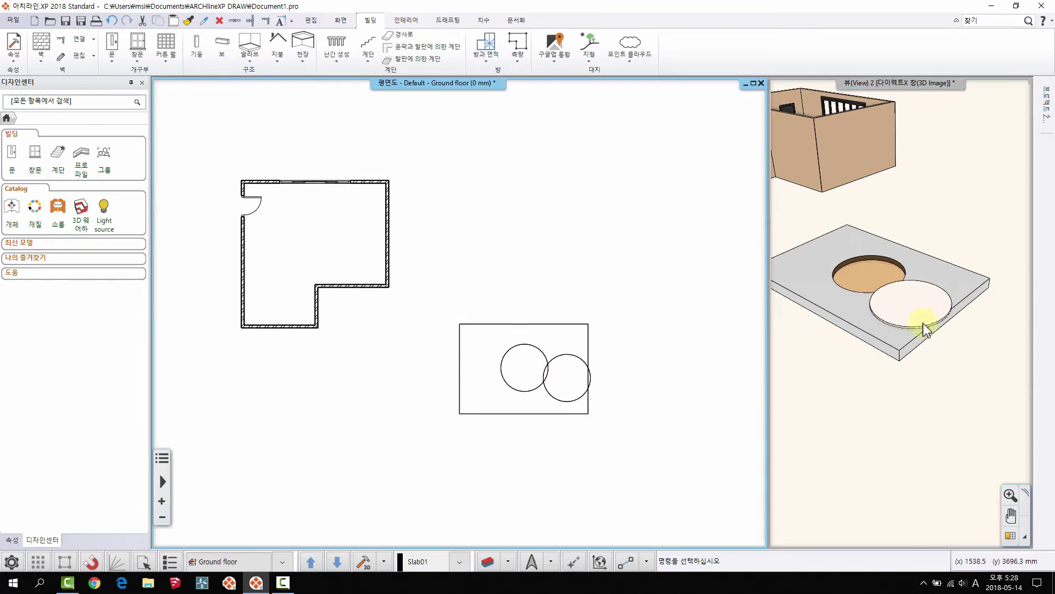
left_click(519, 325)
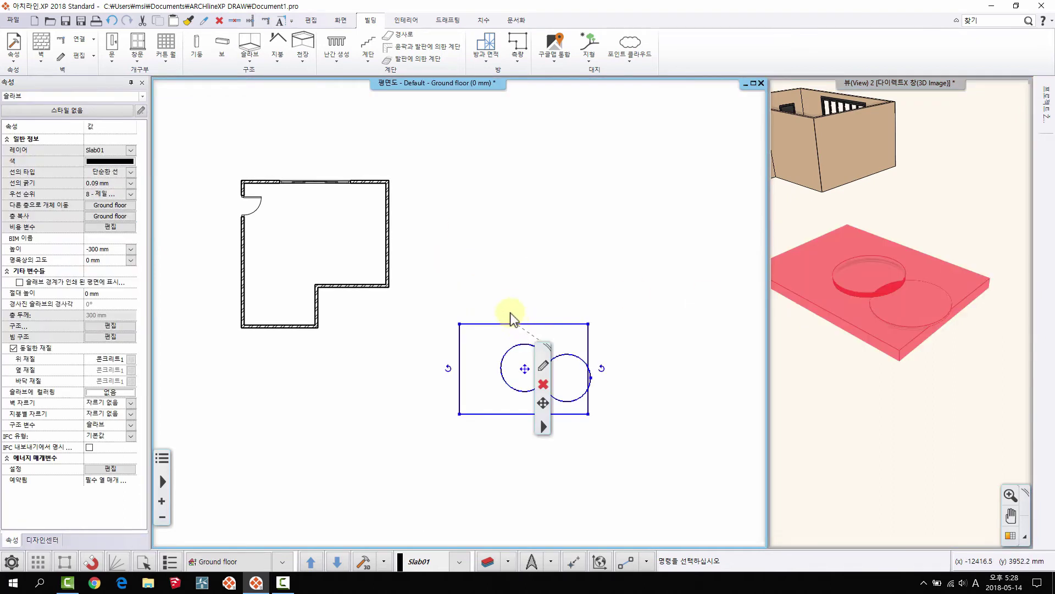
key("Delete")
Step: Draw a U-shaped open foundation 500 mm wide beside the room, about 7280 mm by 4600 mm, and inspect it in 3D
left_click(249, 57)
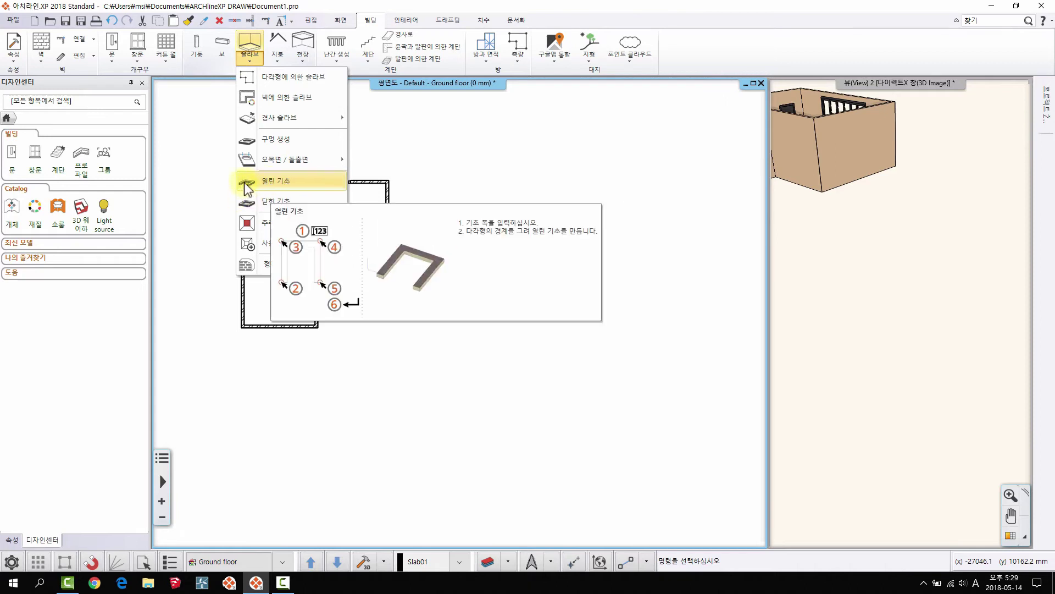
left_click(270, 179)
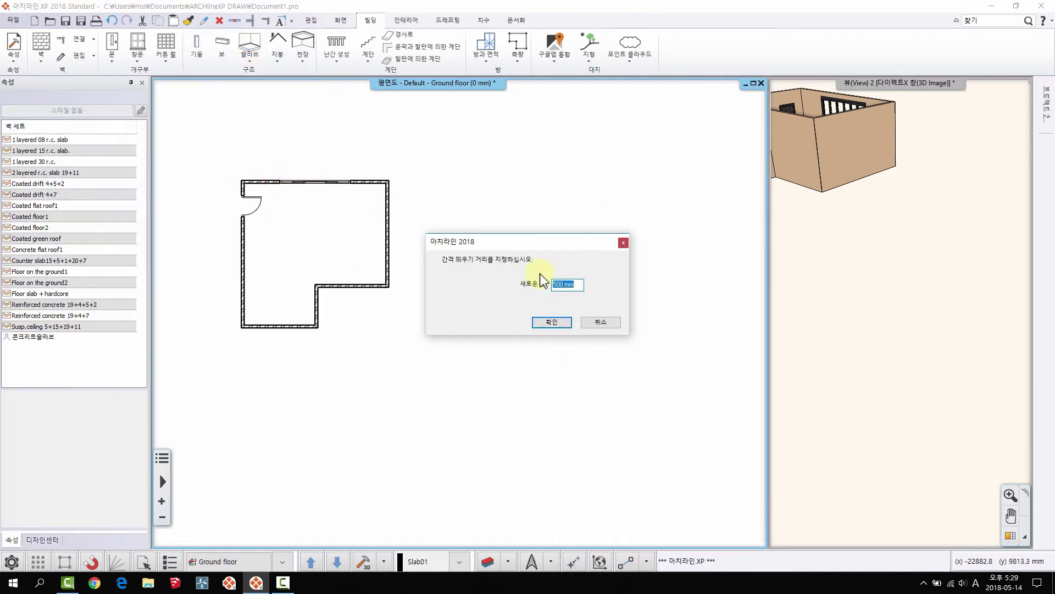
left_click(569, 321)
left_click(455, 312)
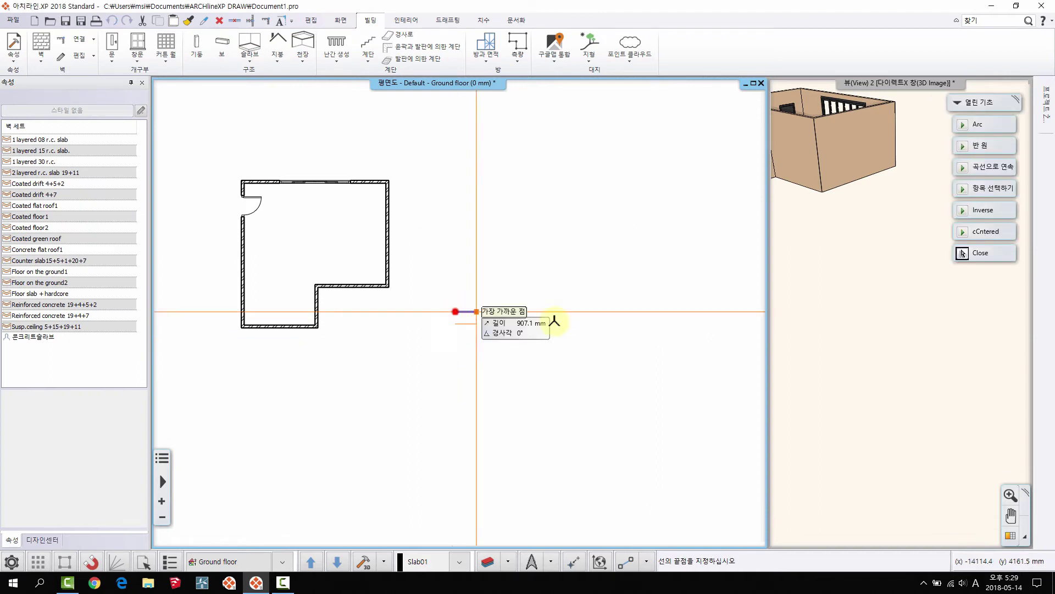
left_click(628, 312)
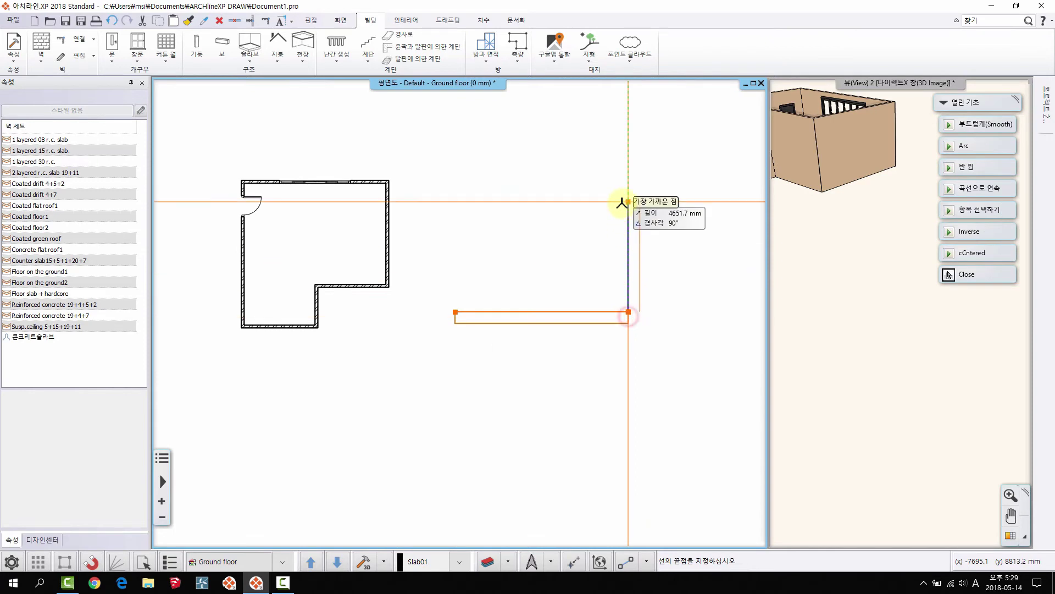
left_click(629, 203)
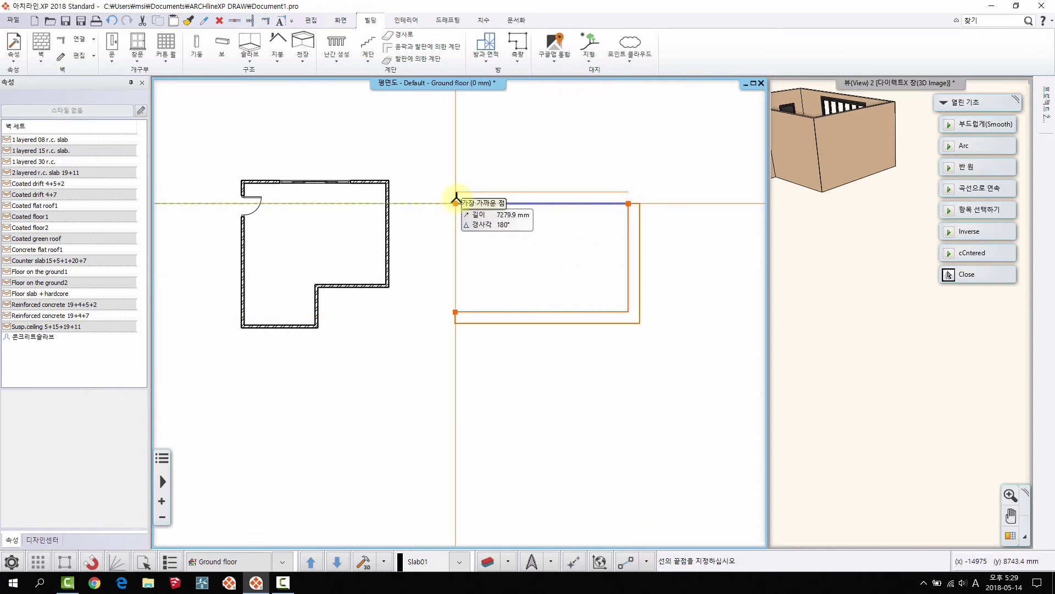
left_click(454, 204)
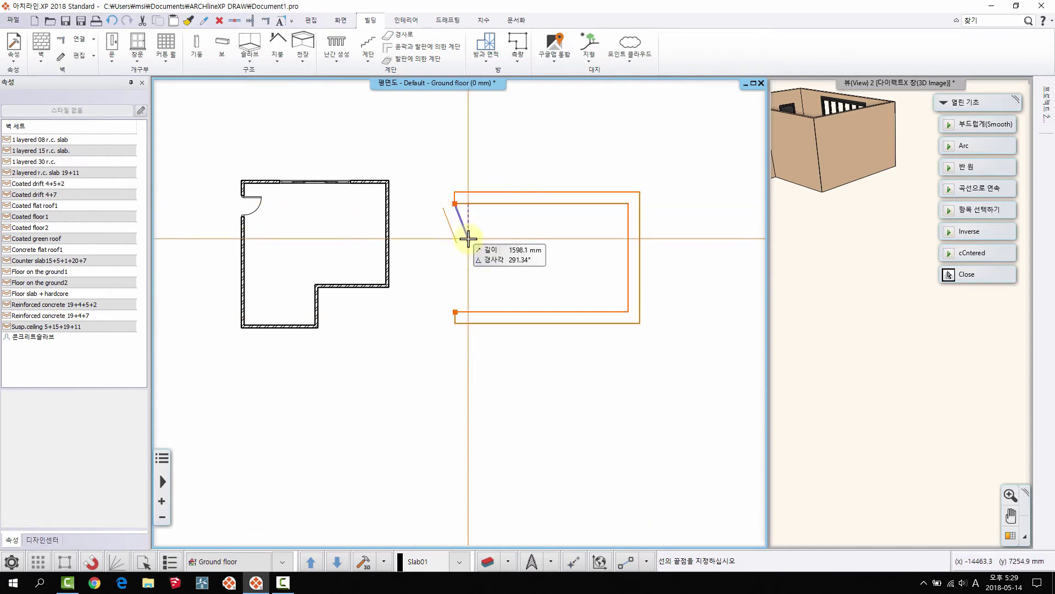
key("Return")
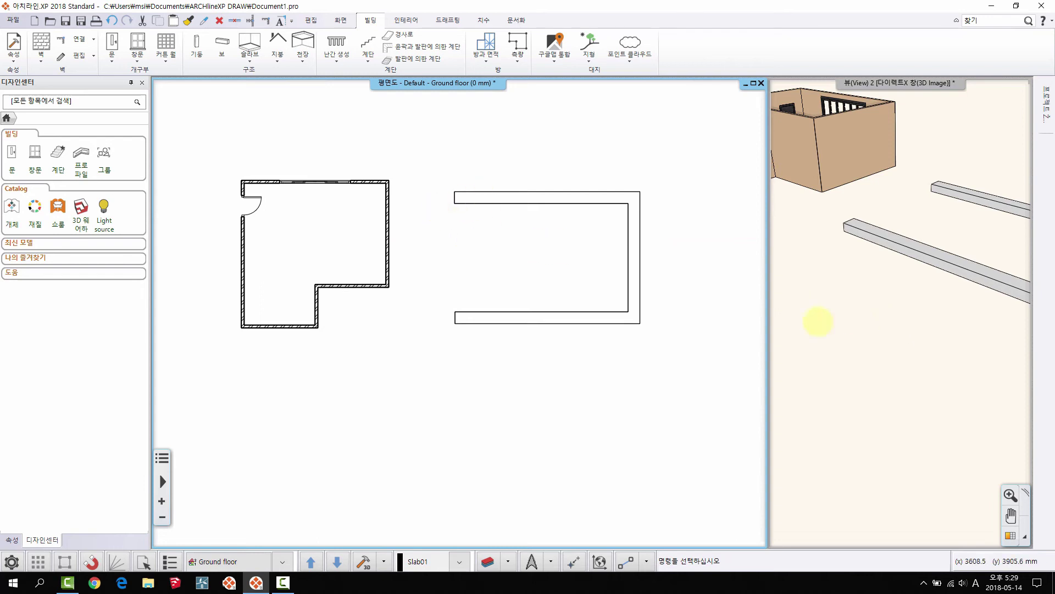
scroll(923, 321, "down", 1)
middle_click_drag(924, 321, 874, 320)
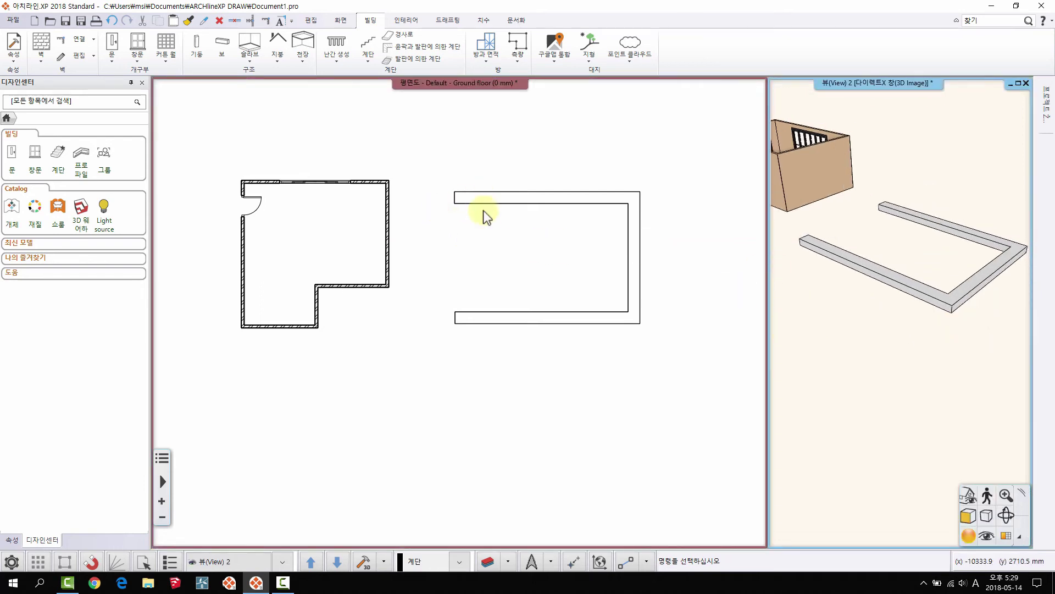
left_click(250, 58)
left_click(278, 202)
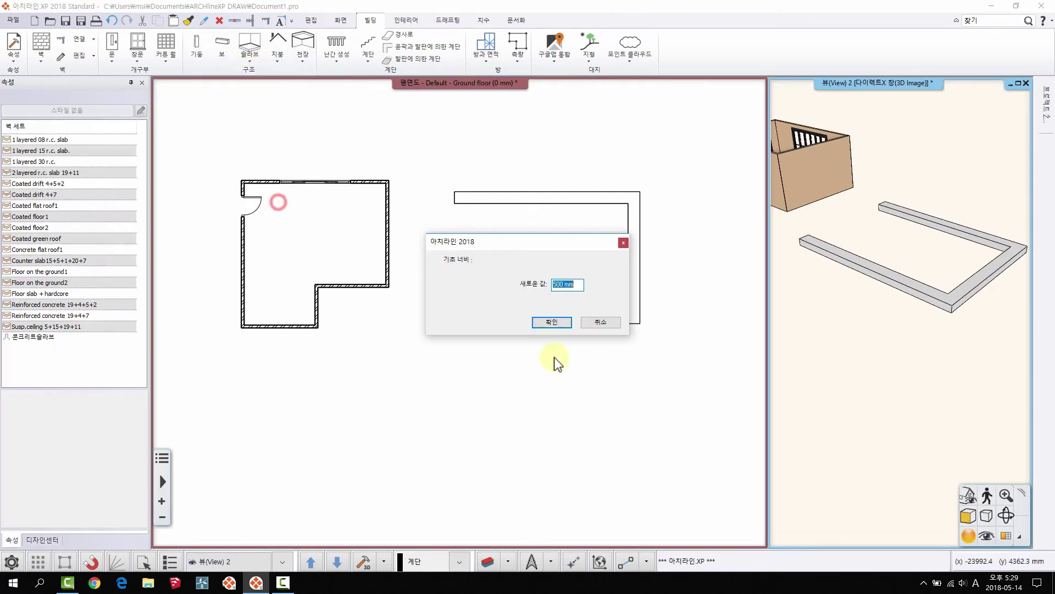
left_click(552, 322)
key("Escape")
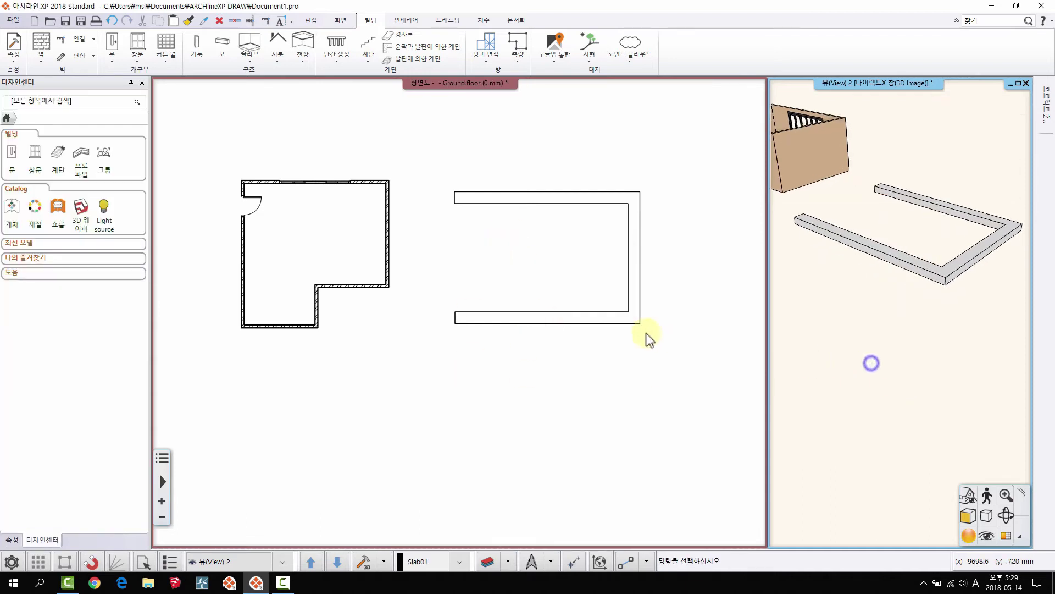
middle_click_drag(645, 332, 611, 300)
Step: Draw a rectangular closed foundation with a 500 mm width below the open one, about 8090 mm by 4300 mm
left_click(250, 58)
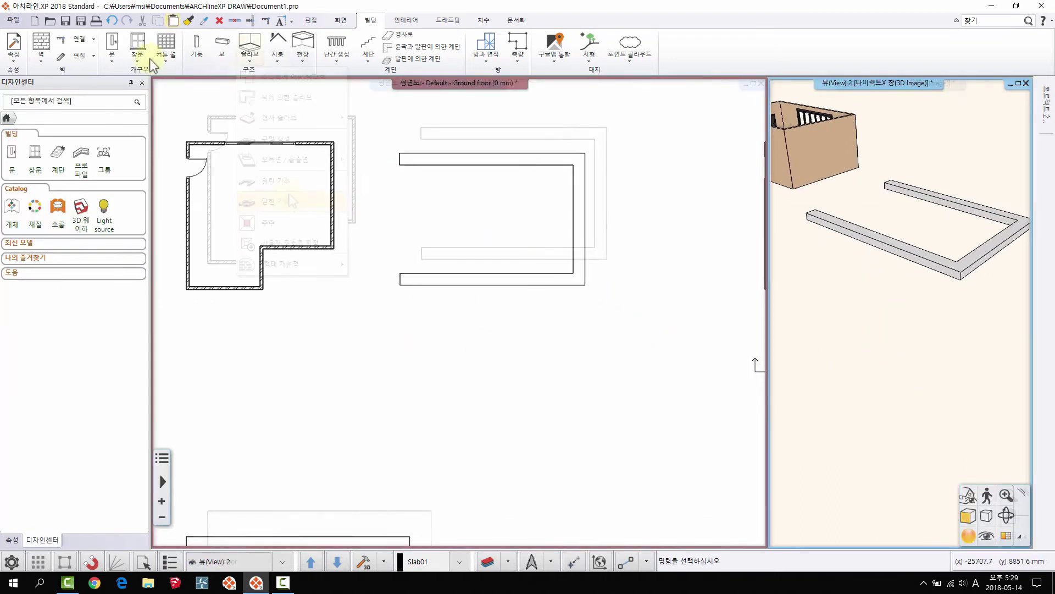
left_click(275, 201)
left_click(553, 322)
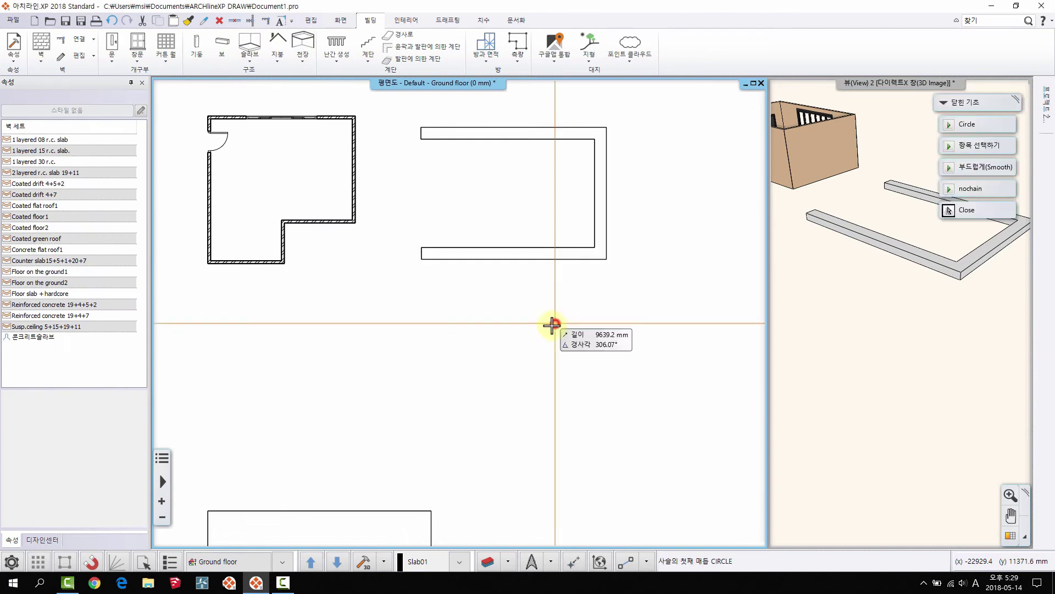
left_click(421, 393)
left_click(614, 394)
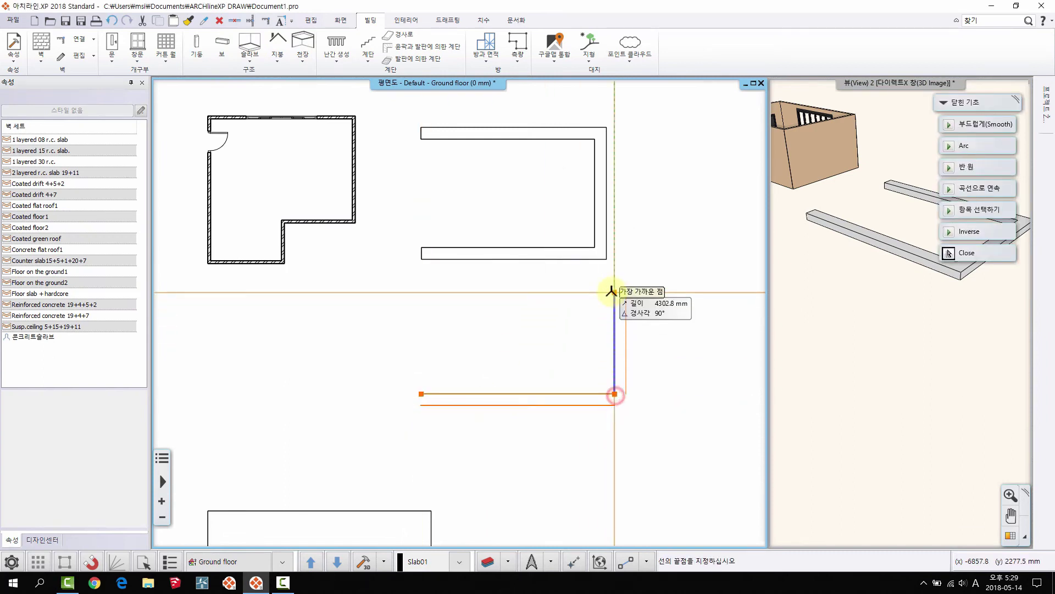
left_click(614, 292)
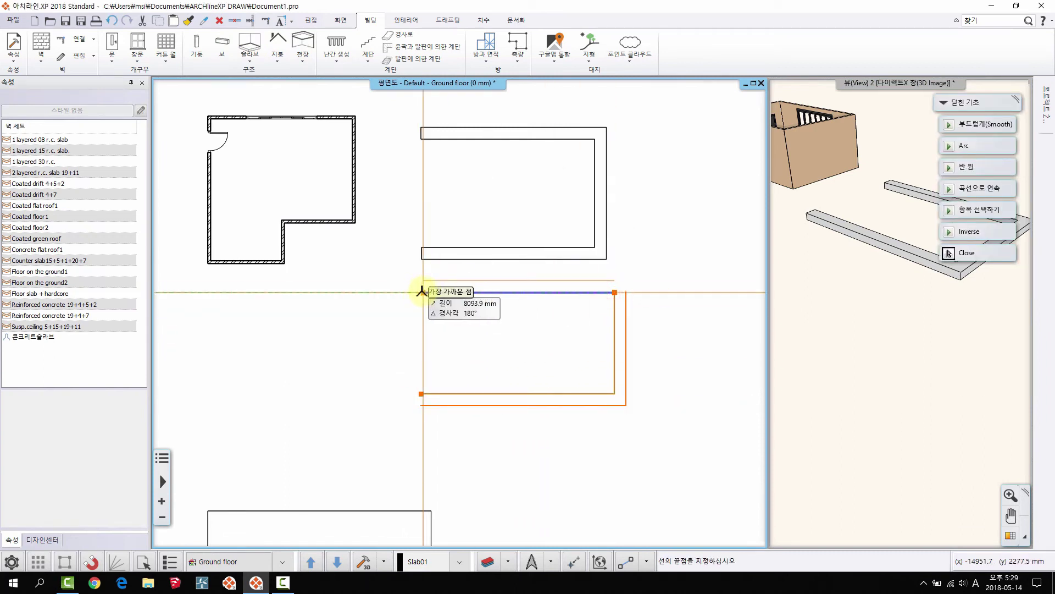
left_click(423, 292)
right_click(423, 292)
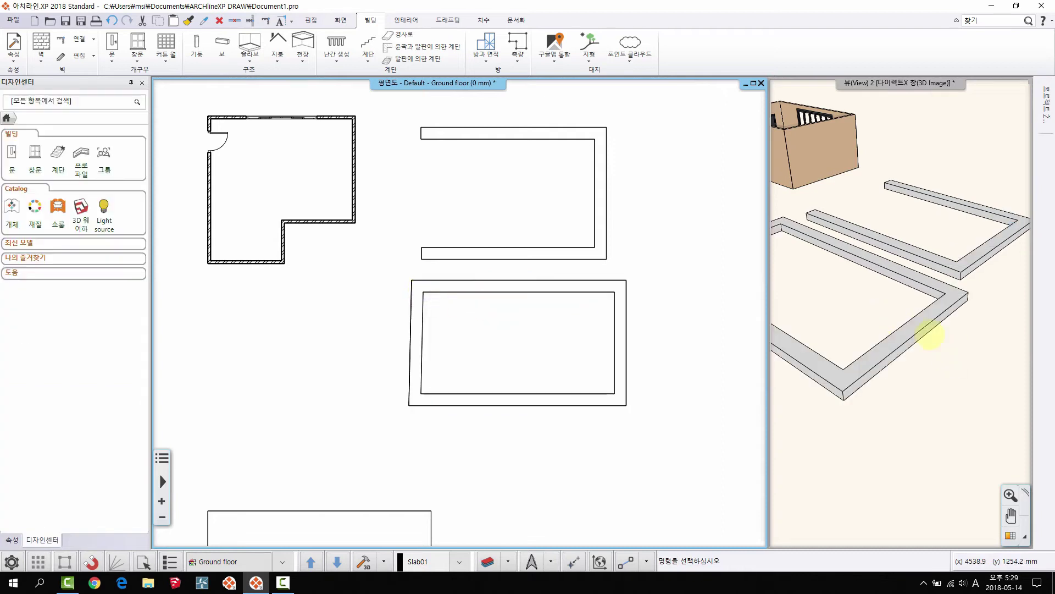
middle_click_drag(929, 335, 887, 349)
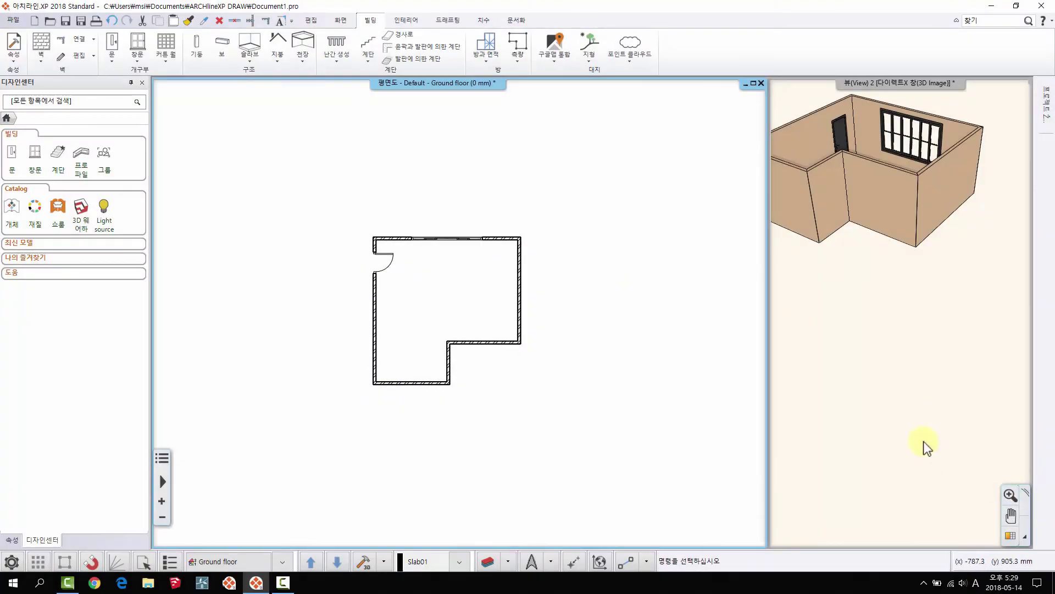
Step: Create a slab by walls from all of the room's walls and inspect it in the plan and 3D
left_click(908, 416)
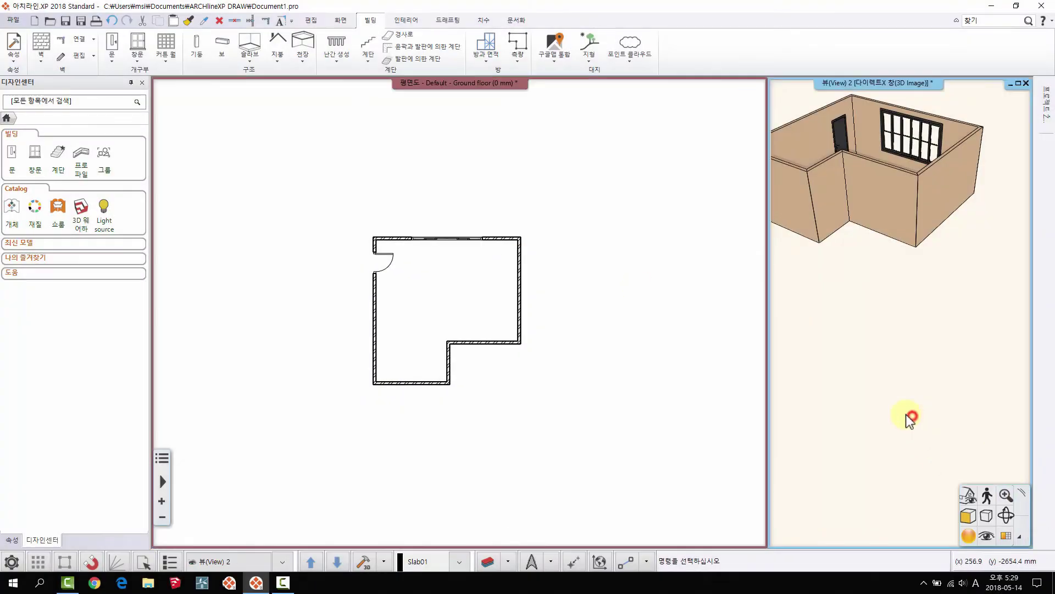
left_click_drag(906, 413, 962, 186)
left_click(248, 60)
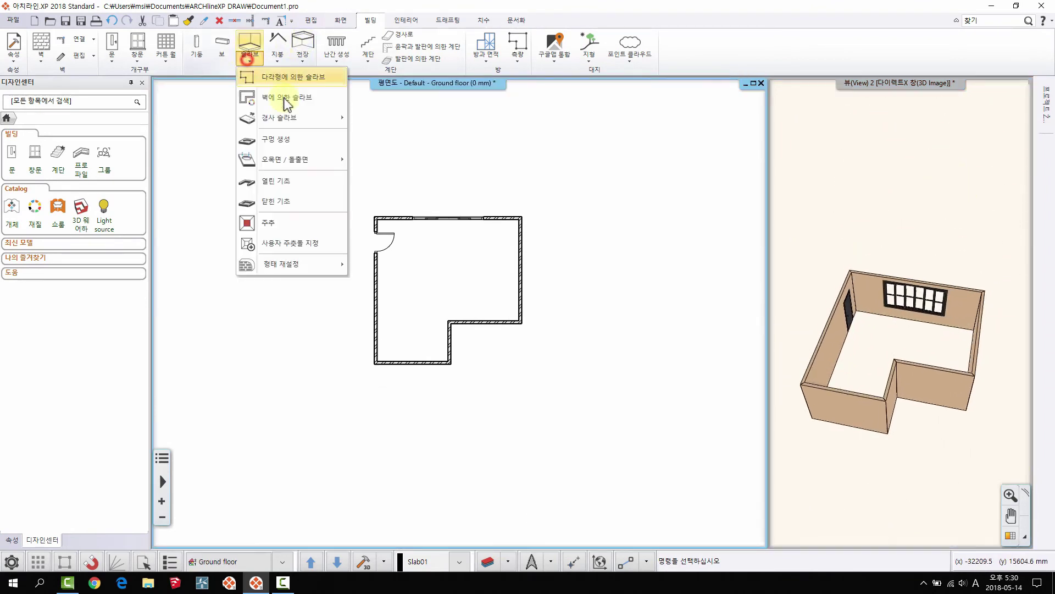
left_click(284, 101)
left_click(347, 191)
left_click(560, 389)
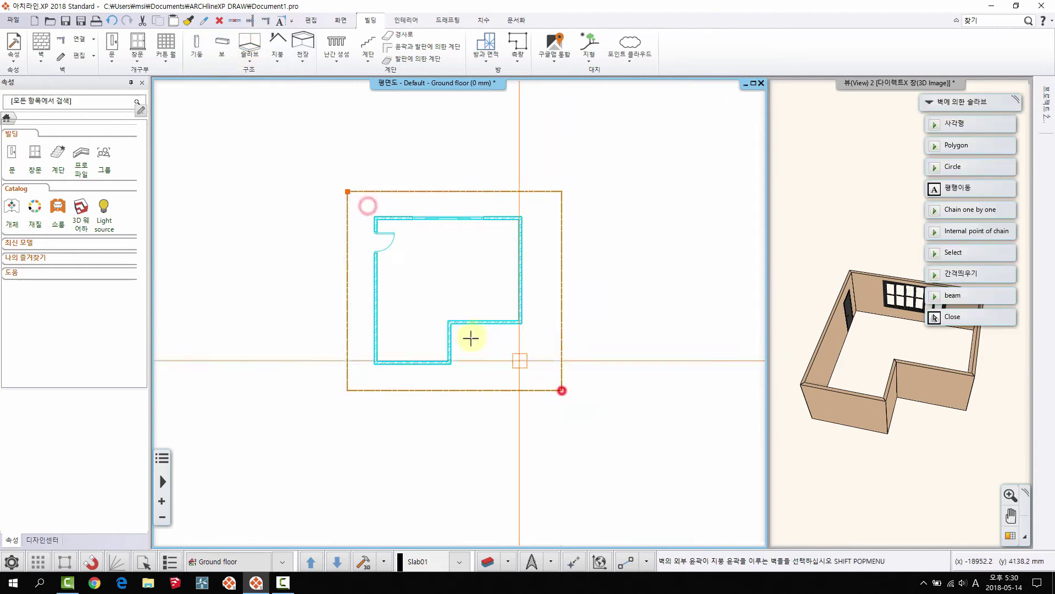
right_click(471, 332)
left_click_drag(910, 404, 898, 352)
middle_click_drag(437, 291, 430, 278)
scroll(430, 278, "up", 1)
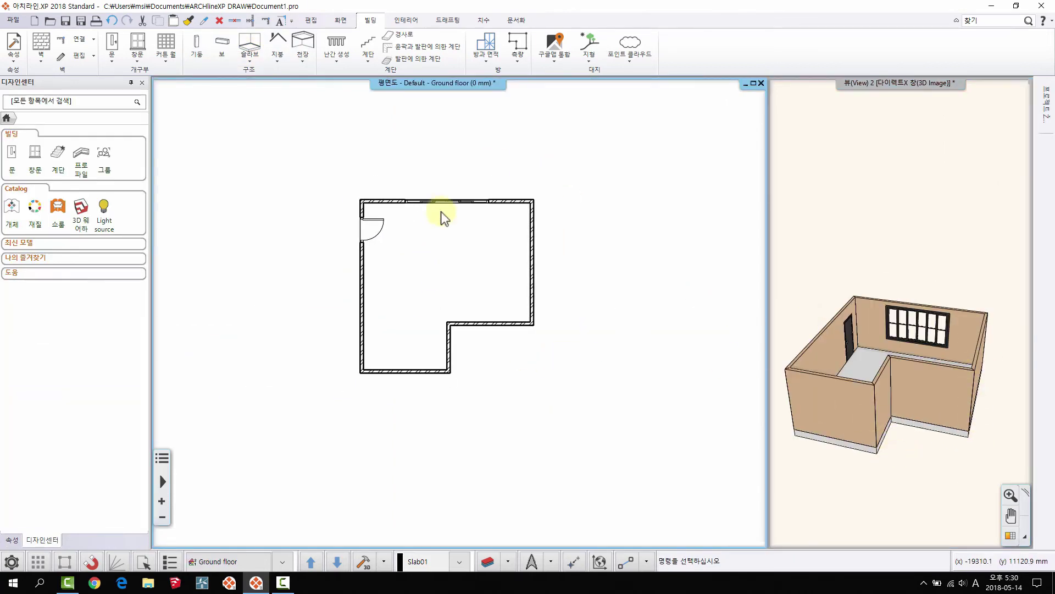
scroll(434, 233, "up", 1)
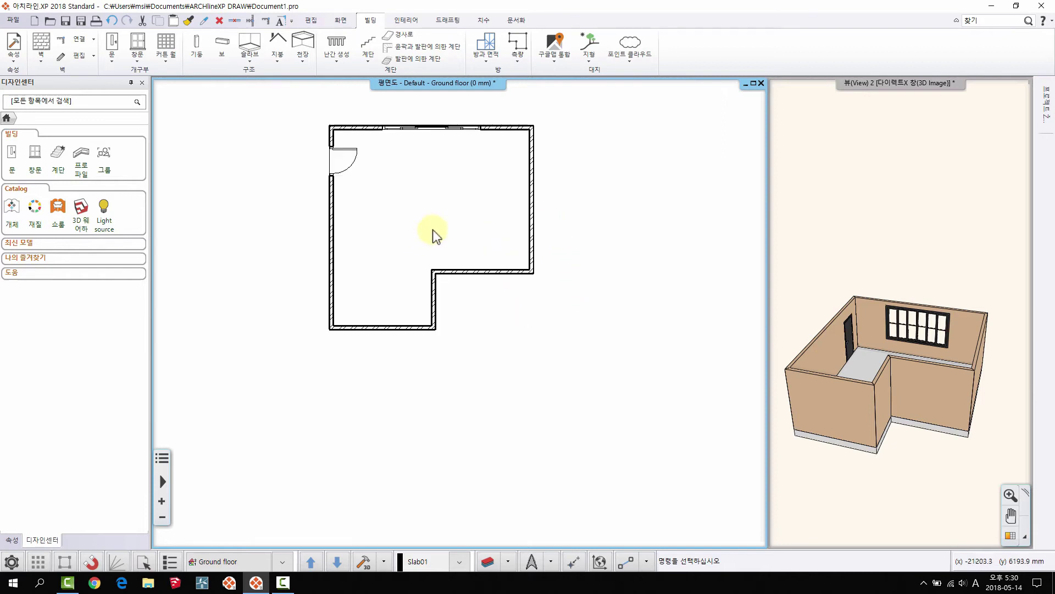
scroll(445, 357, "up", 2)
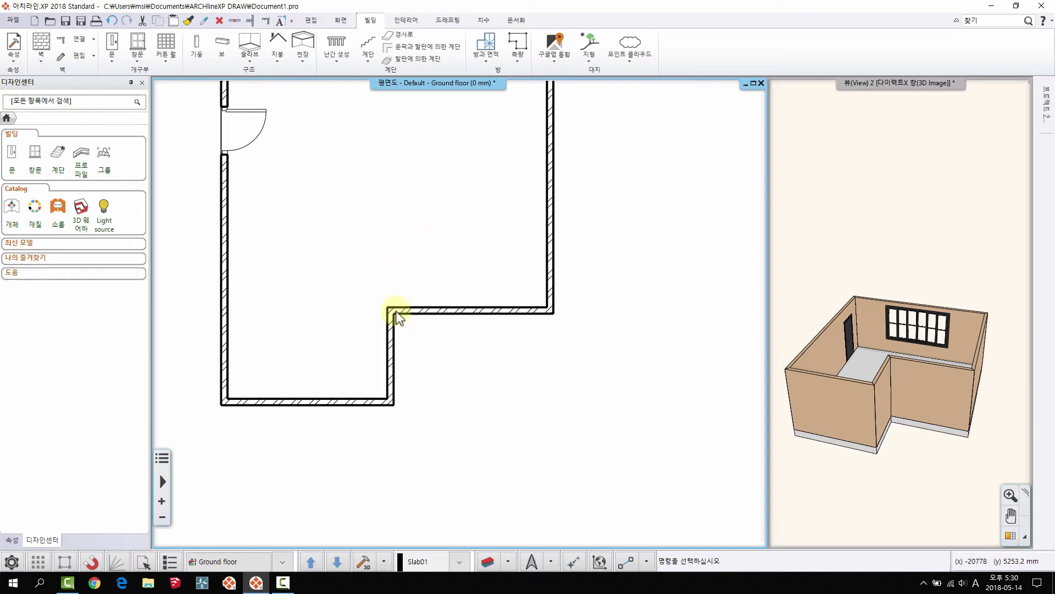
Step: Offset the slab edge under the notch's horizontal wall outward to the room's lower outer wall corner, squaring off the notch
left_click(440, 313)
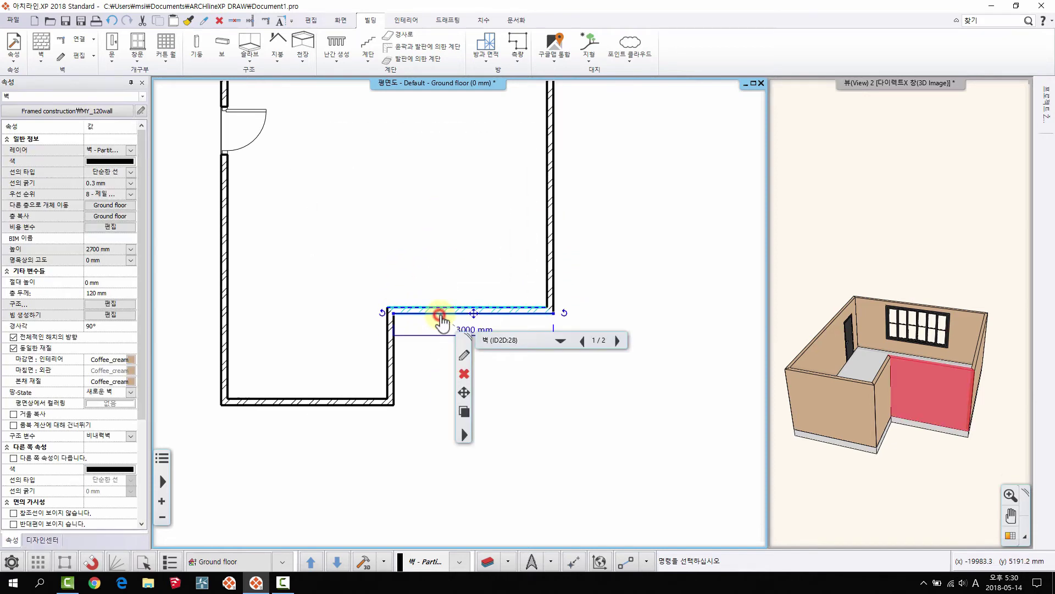
key("Escape")
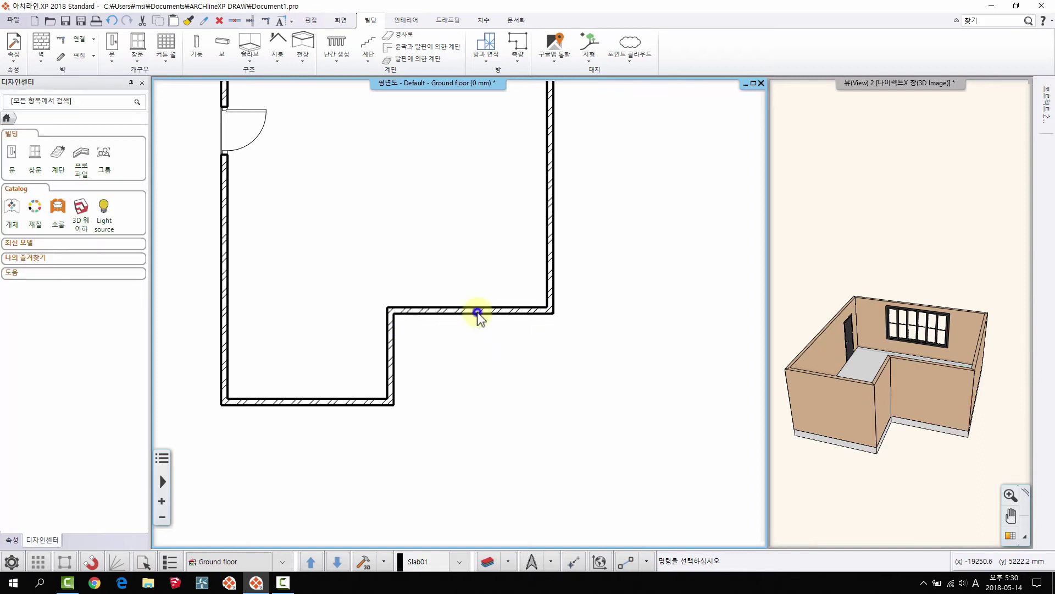
right_click(478, 313)
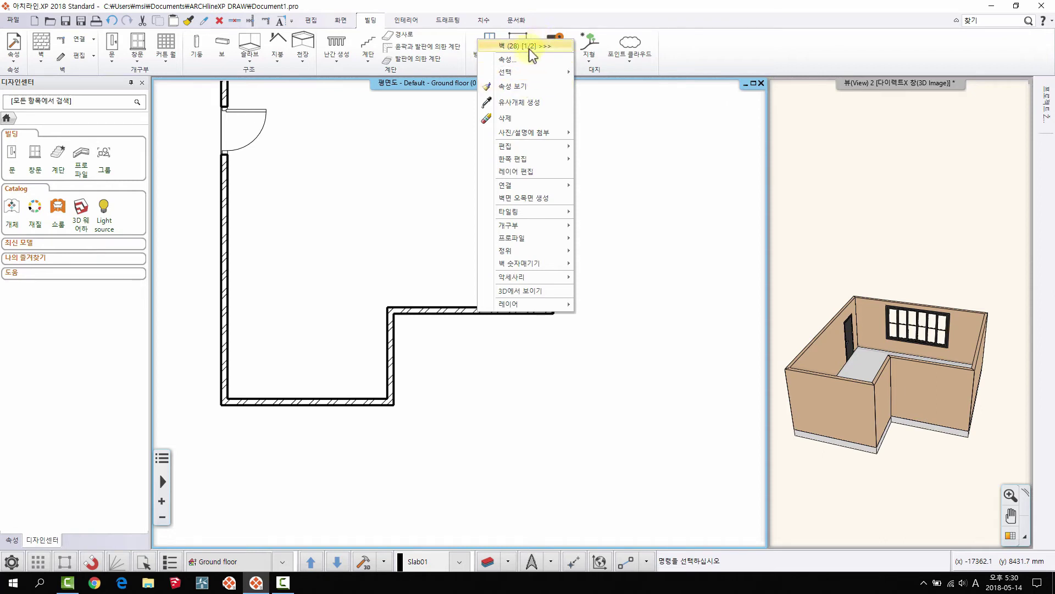
left_click(509, 47)
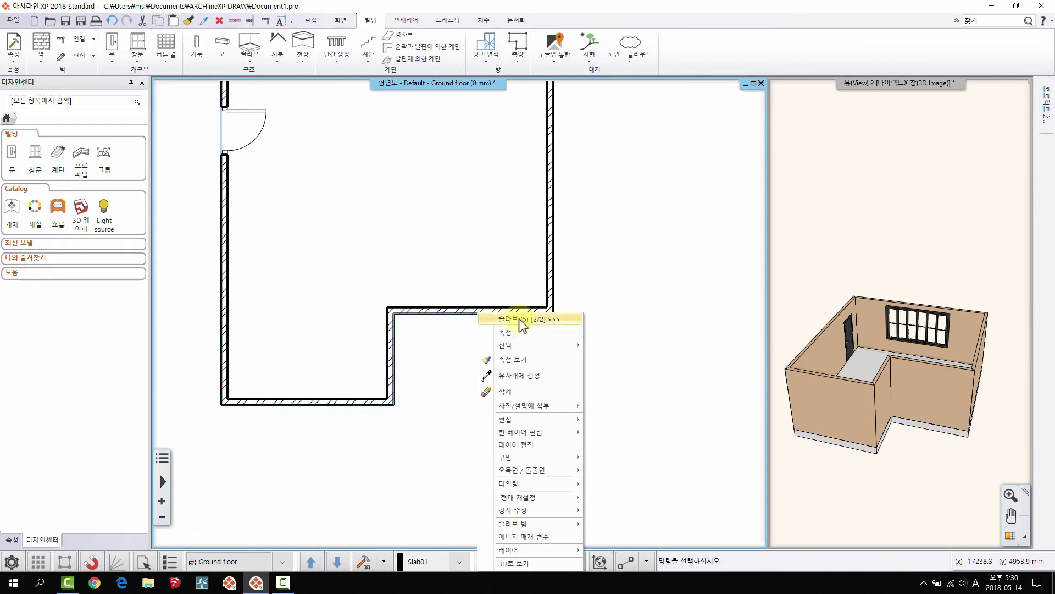
mouse_move(573, 421)
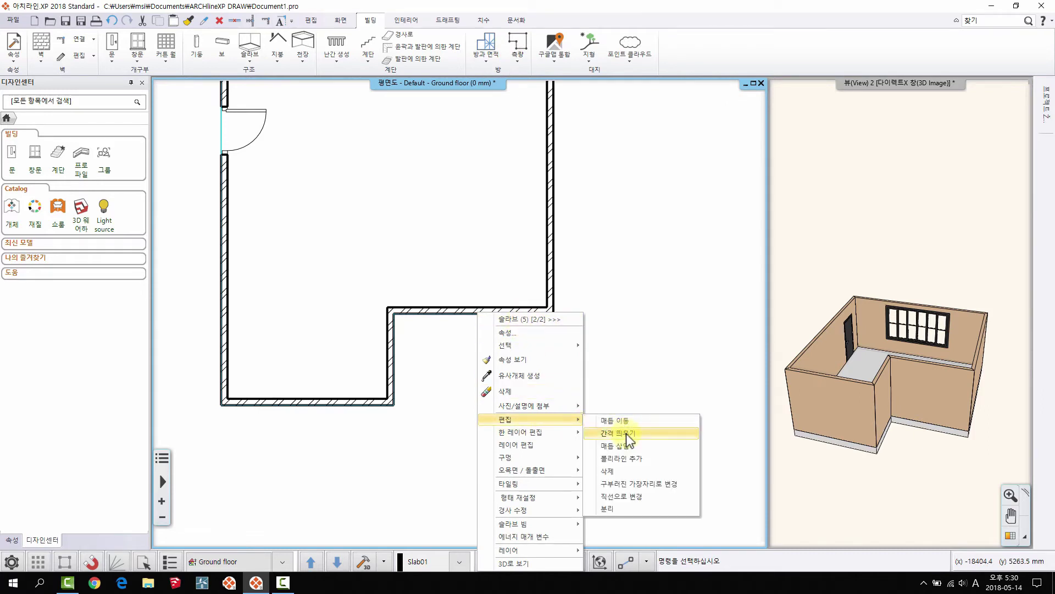
left_click(625, 433)
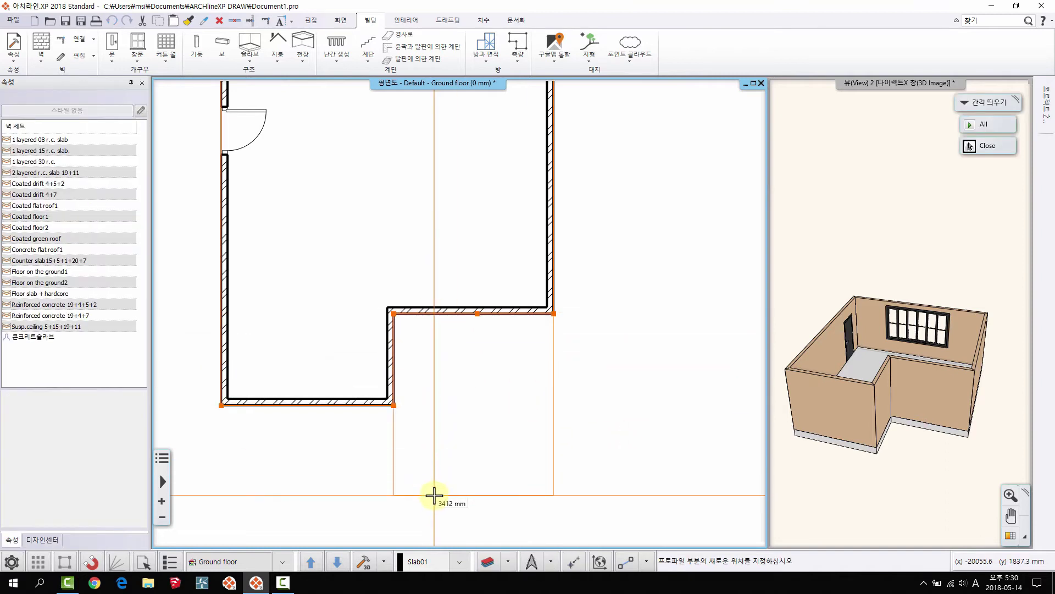
left_click(434, 496)
left_click(552, 309)
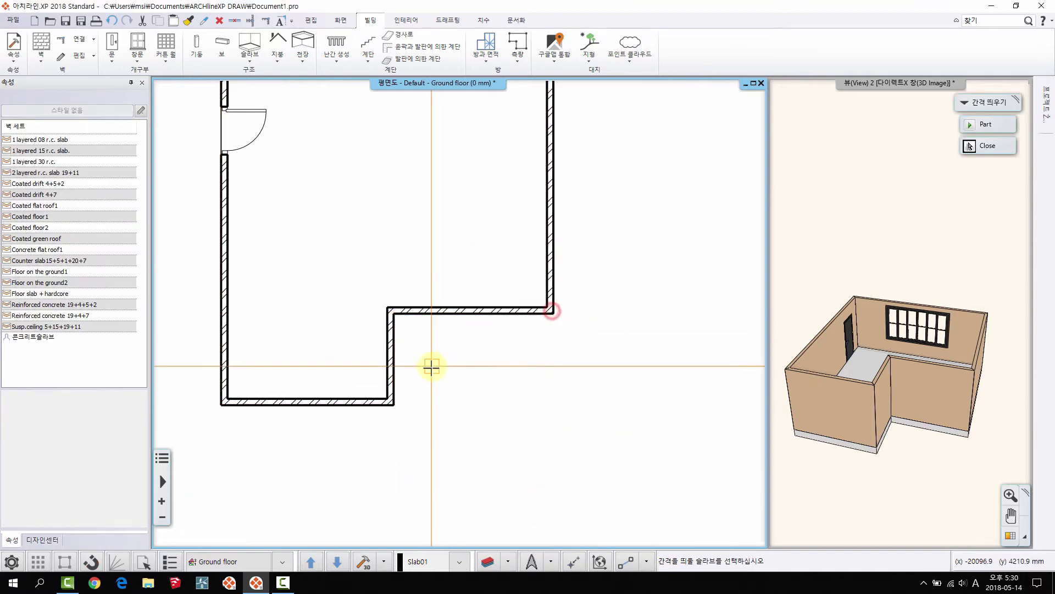
left_click(434, 319)
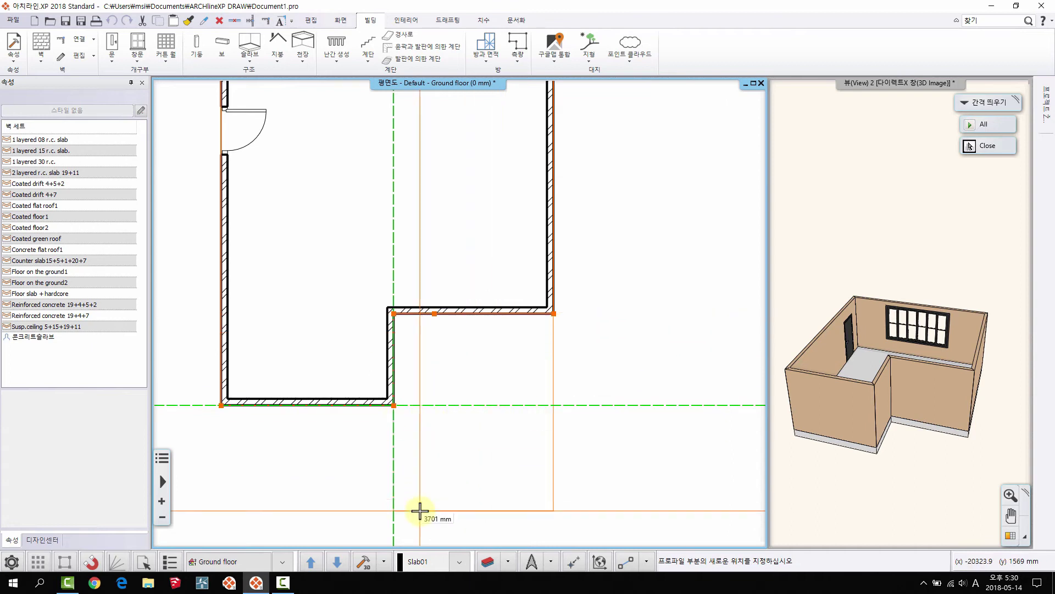
left_click(397, 405)
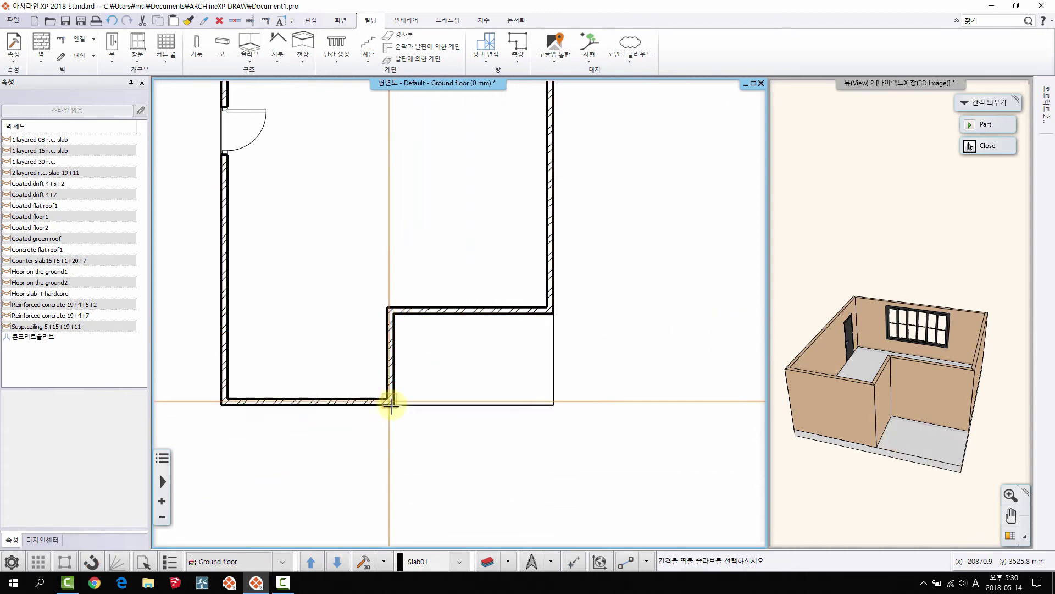
Step: Offset the slab's edge outside the notch further outward beyond the room's lower wall and inspect the extended slab in 3D
middle_click_drag(485, 193, 485, 179)
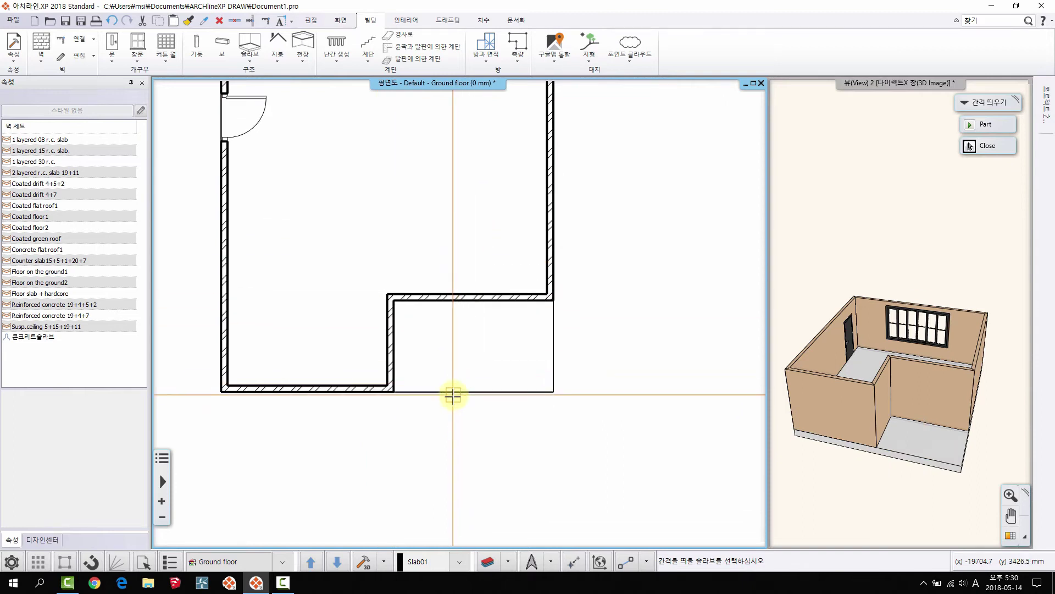
left_click(453, 394)
left_click(445, 498)
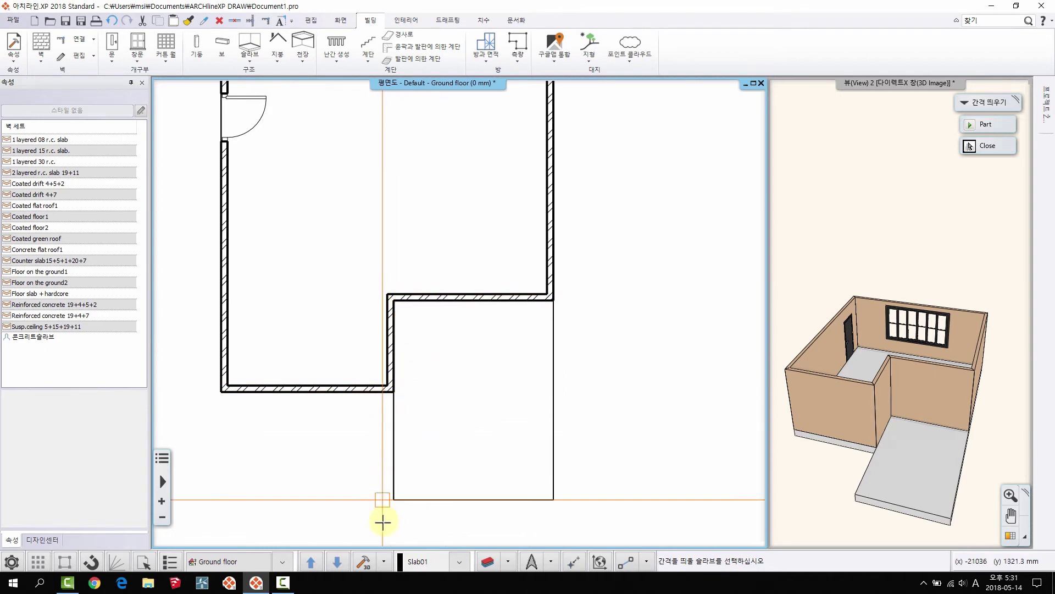
key("Escape")
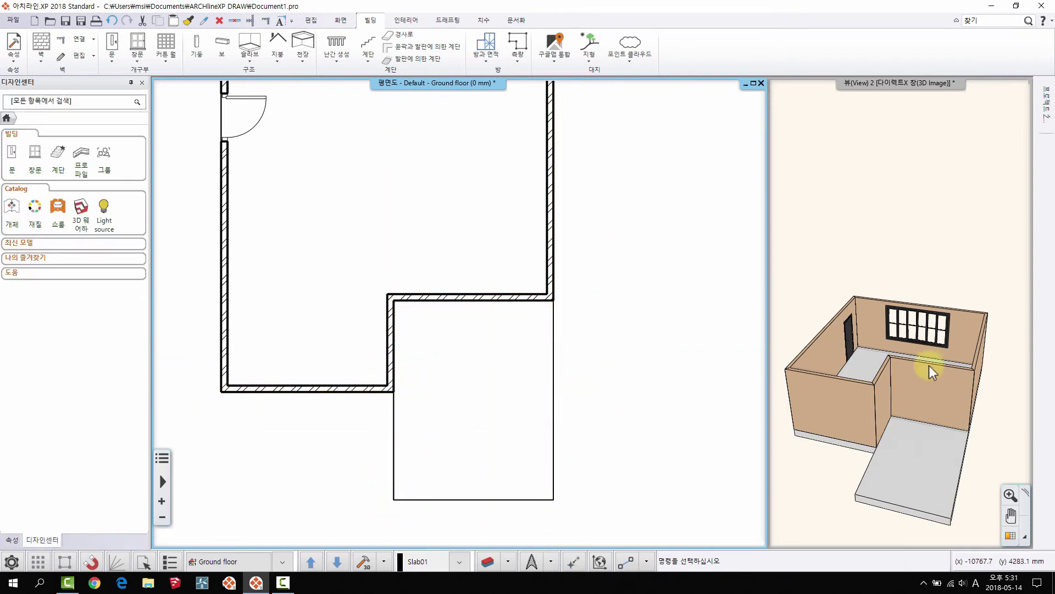
middle_click_drag(929, 365, 866, 354)
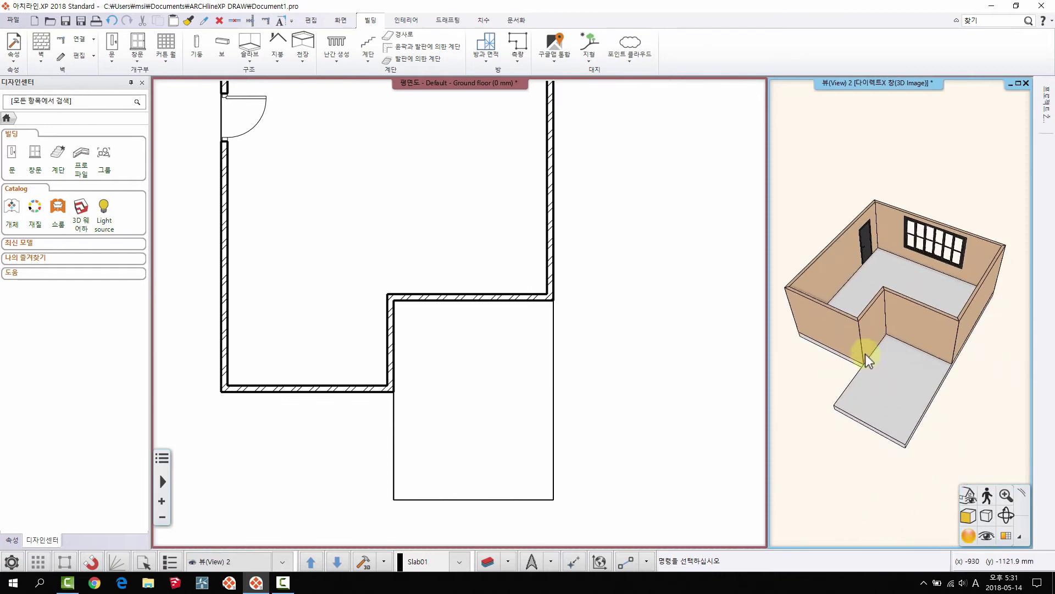
Step: Convert the outer edge of the slab extension outside the notch into an outward-curving edge
scroll(880, 368, "up", 3)
middle_click_drag(464, 370, 439, 270)
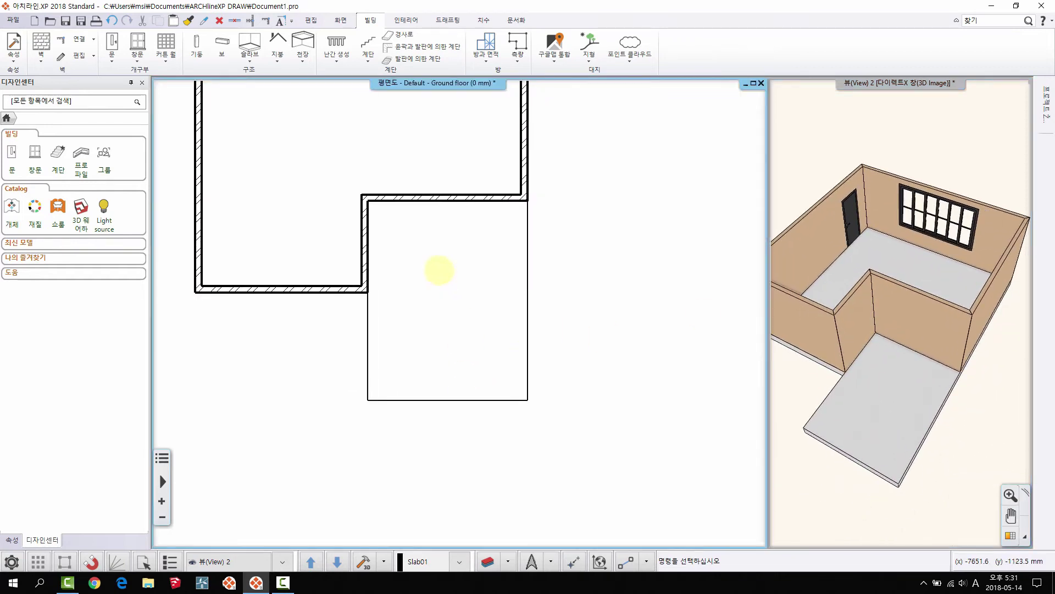
left_click(523, 344)
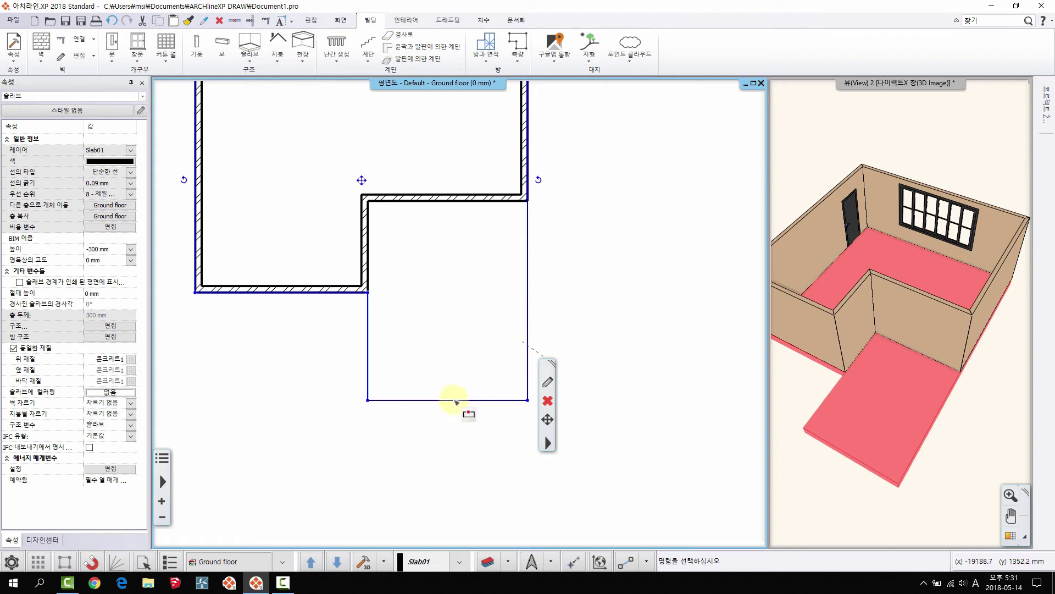
left_click(463, 402)
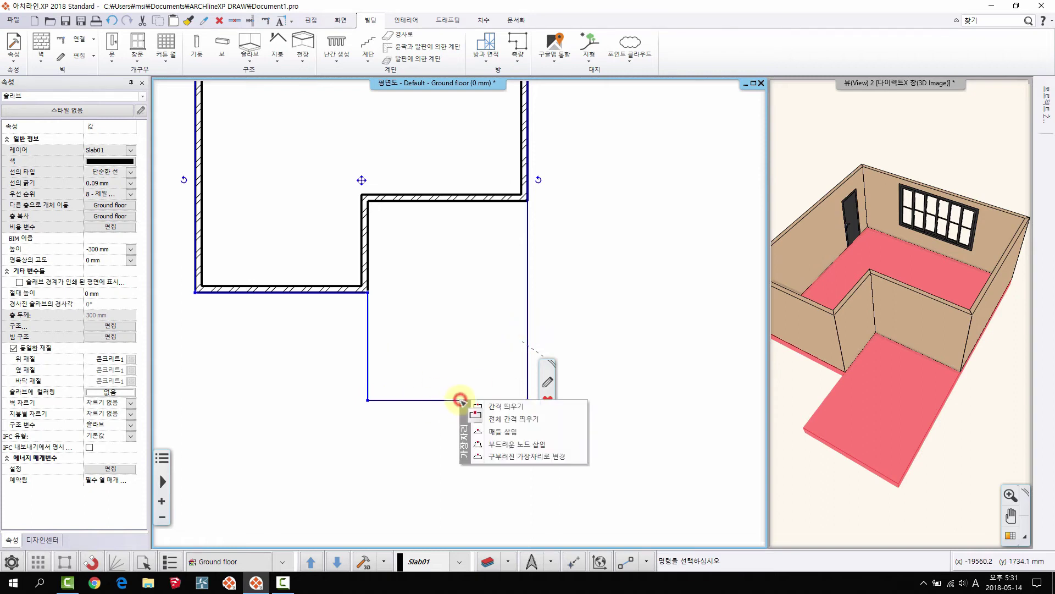
left_click(520, 456)
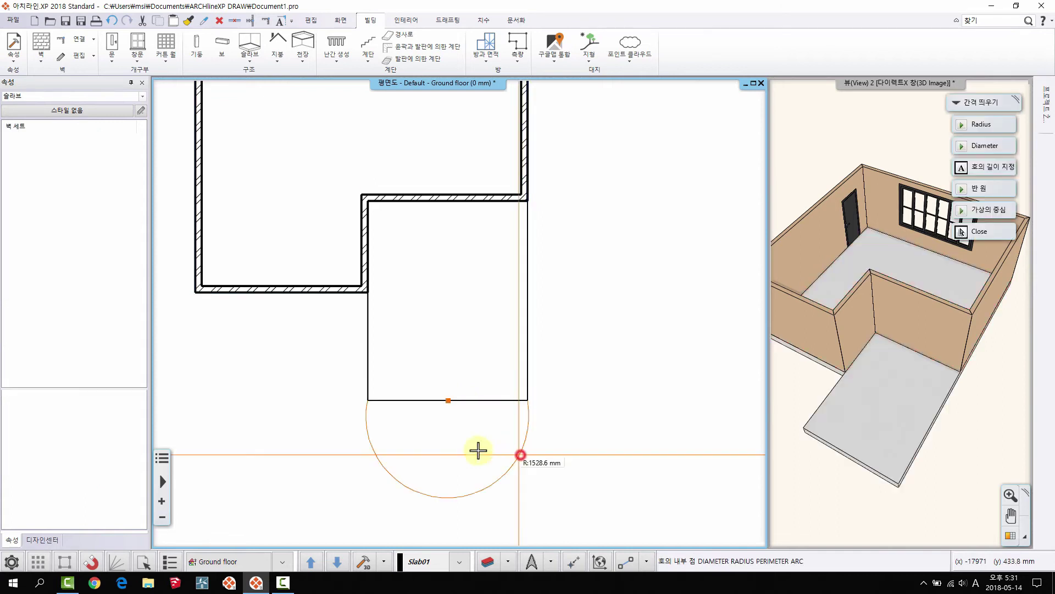
left_click(432, 464)
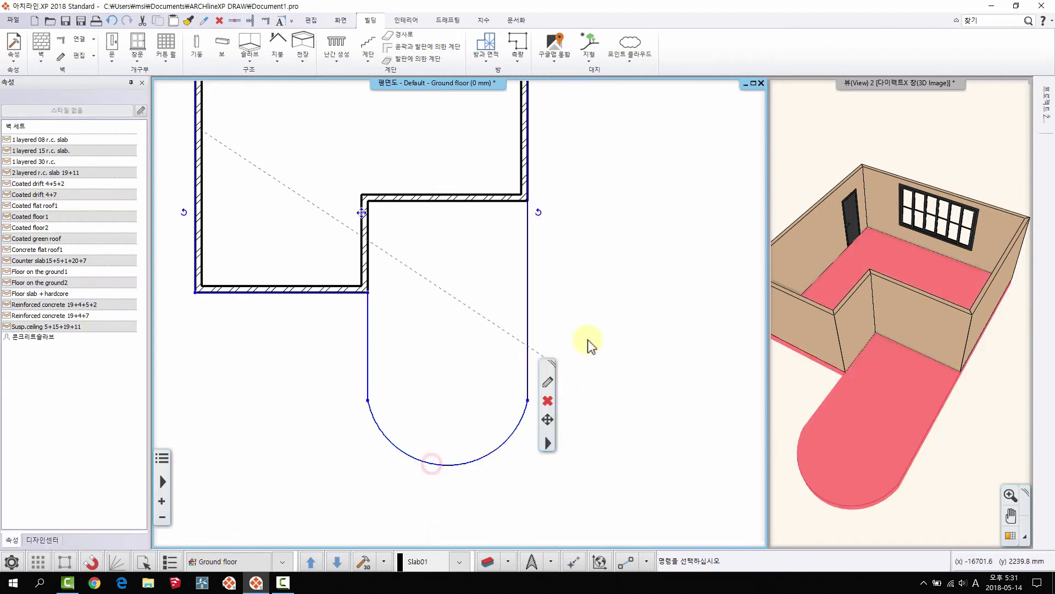
left_click(603, 285)
left_click(658, 328)
key("Escape")
Step: Examine the curved slab extension and the separate rectangular slab in the plan and 3D
scroll(440, 317, "down", 2)
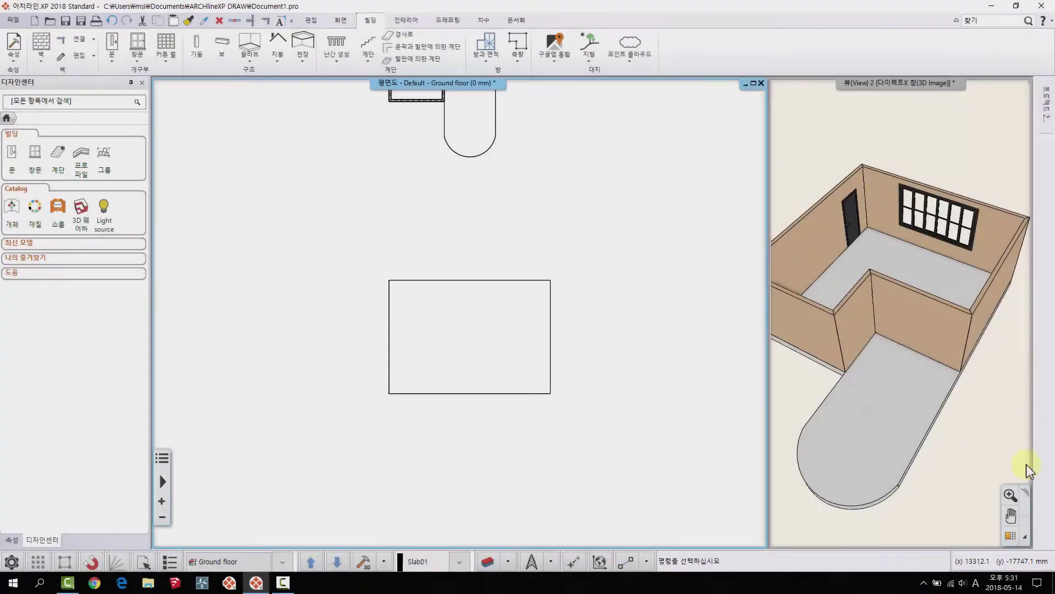
left_click(919, 328)
scroll(920, 340, "down", 2)
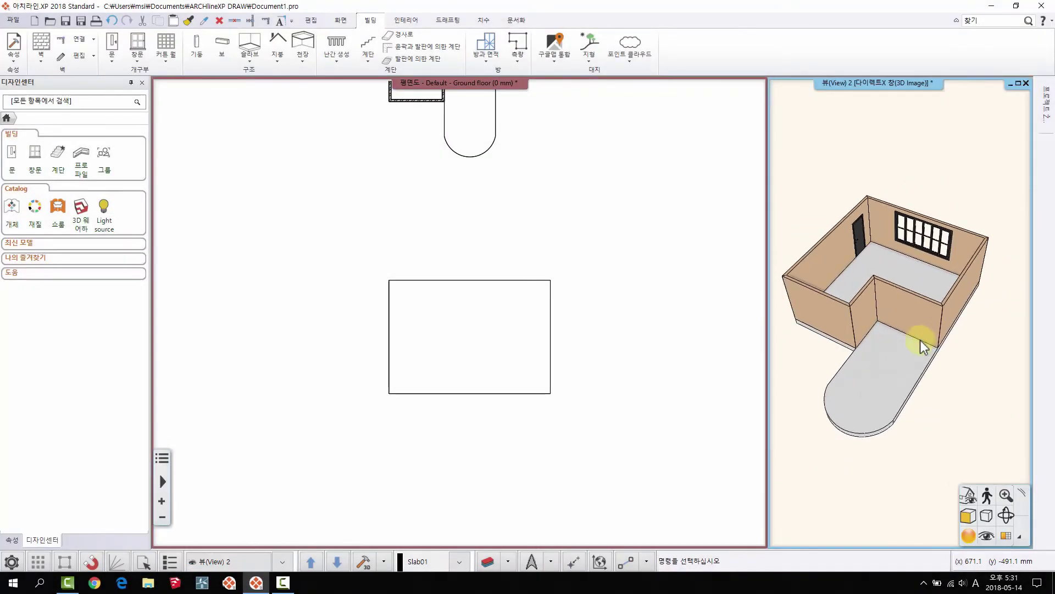
scroll(920, 339, "down", 2)
scroll(921, 226, "down", 1)
middle_click_drag(917, 278, 947, 251)
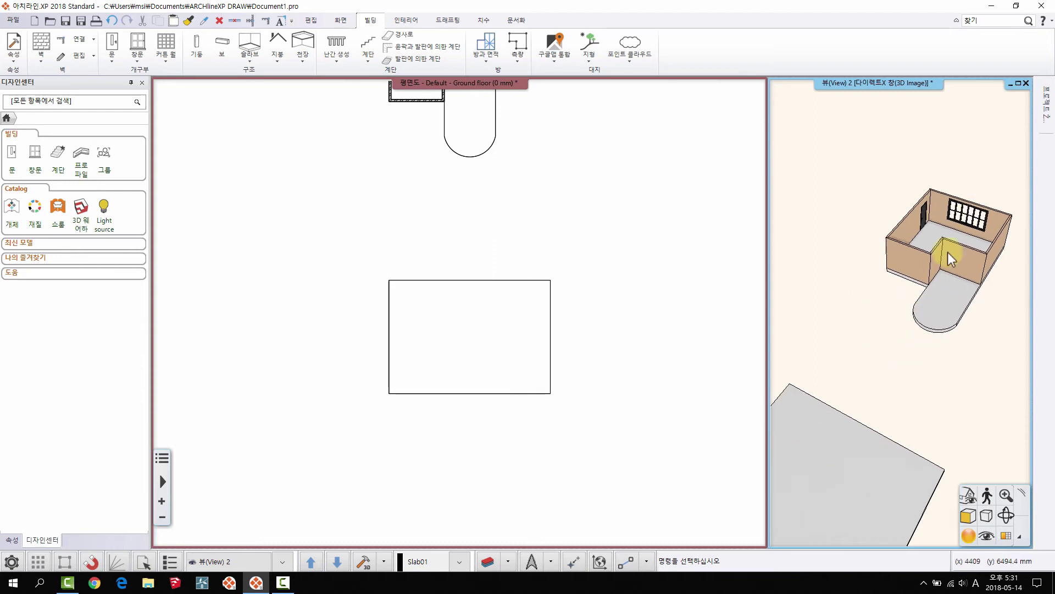
mouse_move(901, 330)
middle_mouse_down()
mouse_move(939, 252)
mouse_move(904, 311)
middle_mouse_up()
scroll(911, 361, "up", 2)
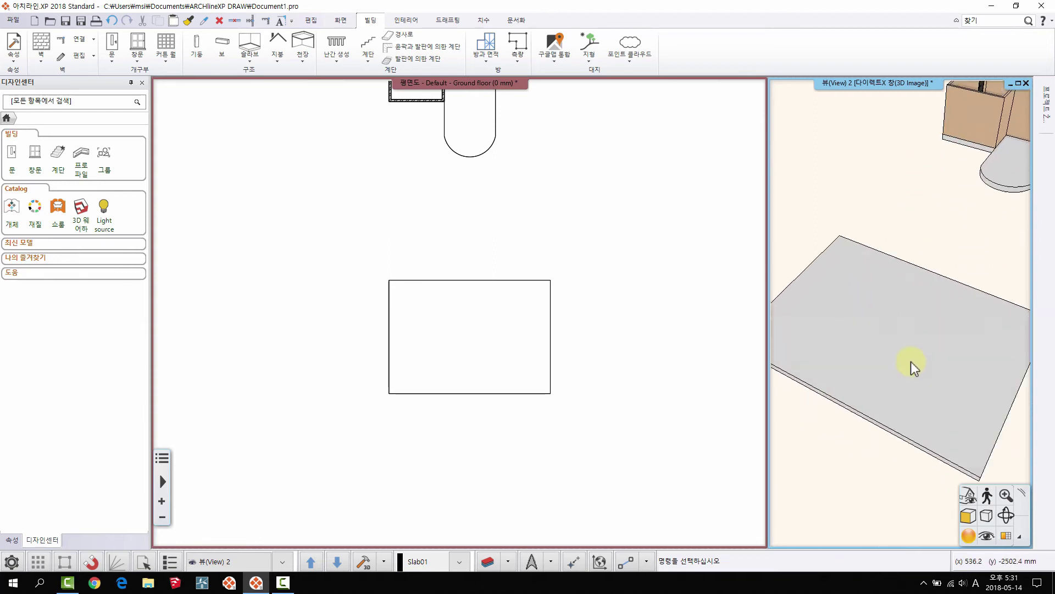
middle_click_drag(912, 361, 910, 314)
middle_click_drag(946, 449, 927, 341)
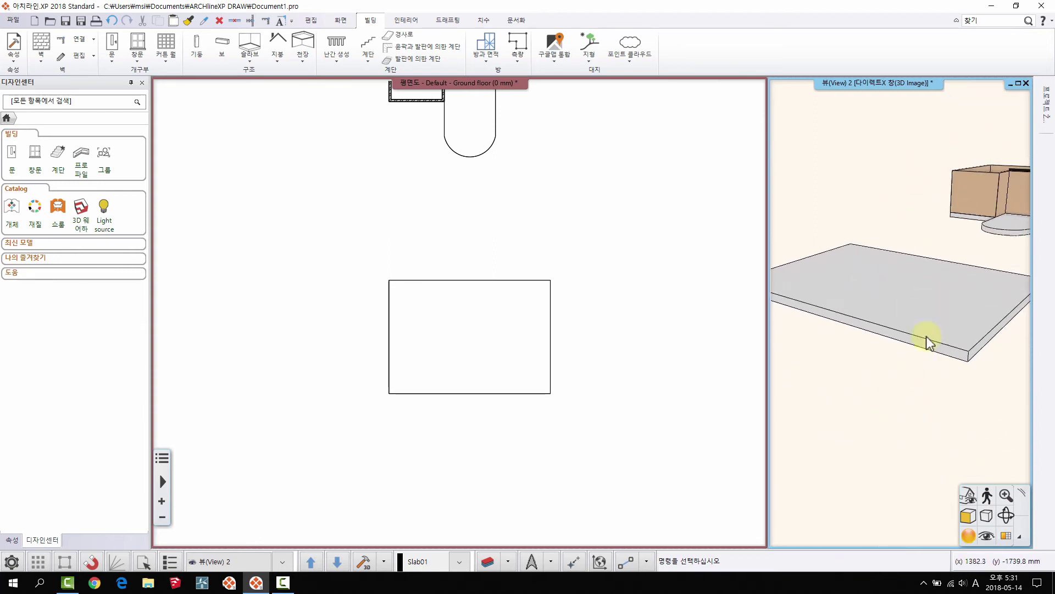
middle_click_drag(566, 397, 549, 338)
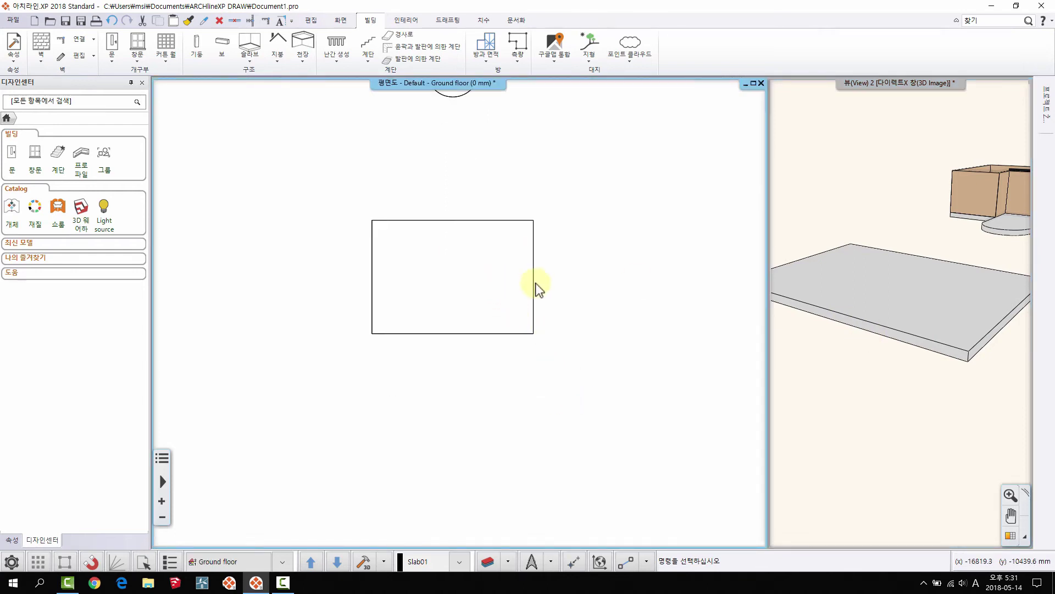
Step: Start adding a full profile to the rectangular slab's lower edge and place the profile layout below the slab
scroll(522, 337, "up", 2)
left_click(441, 354)
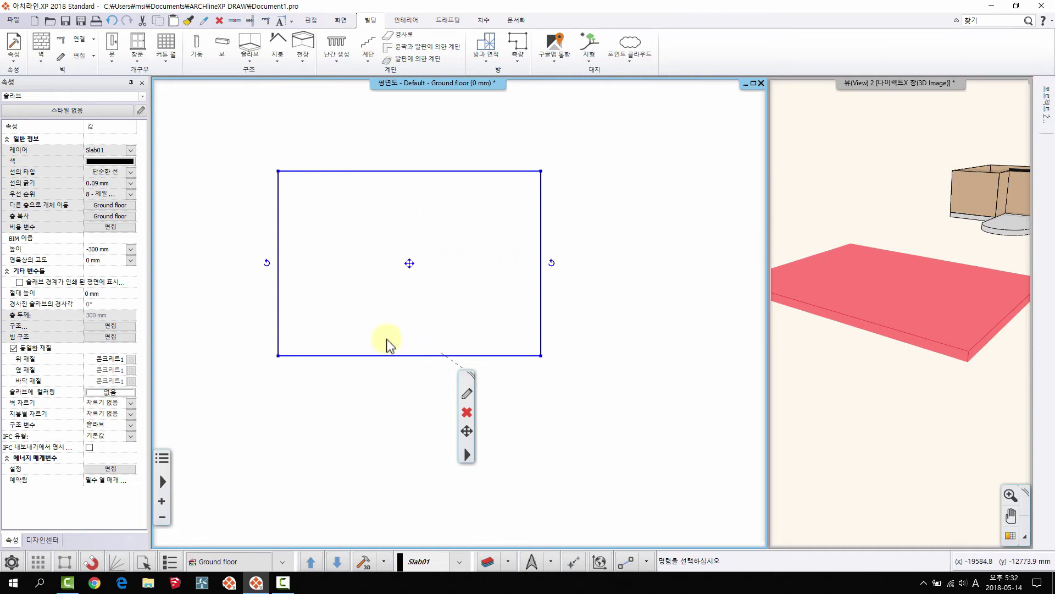
right_click(382, 353)
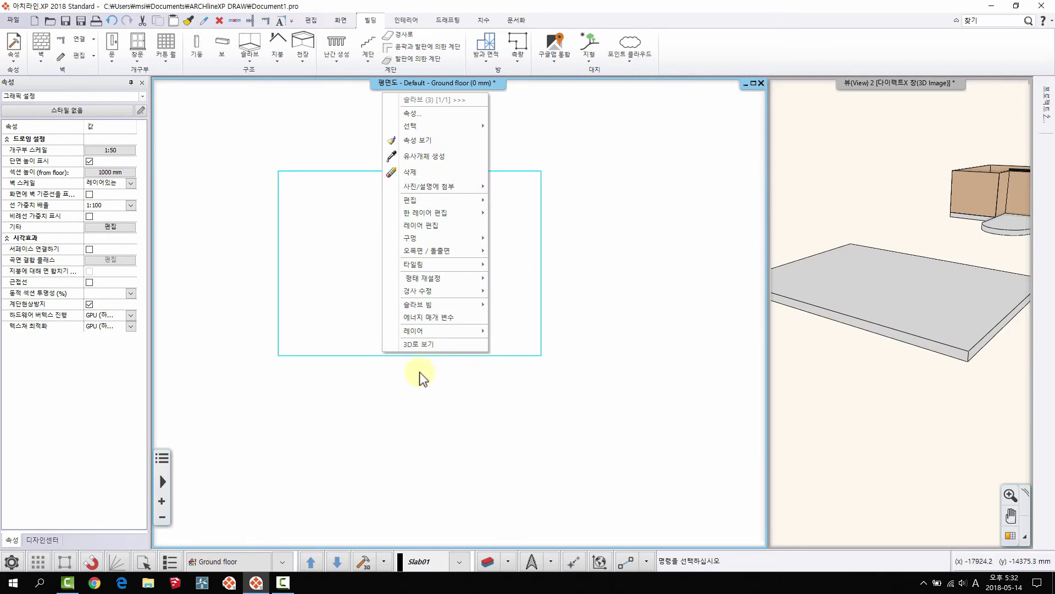
right_click(536, 222)
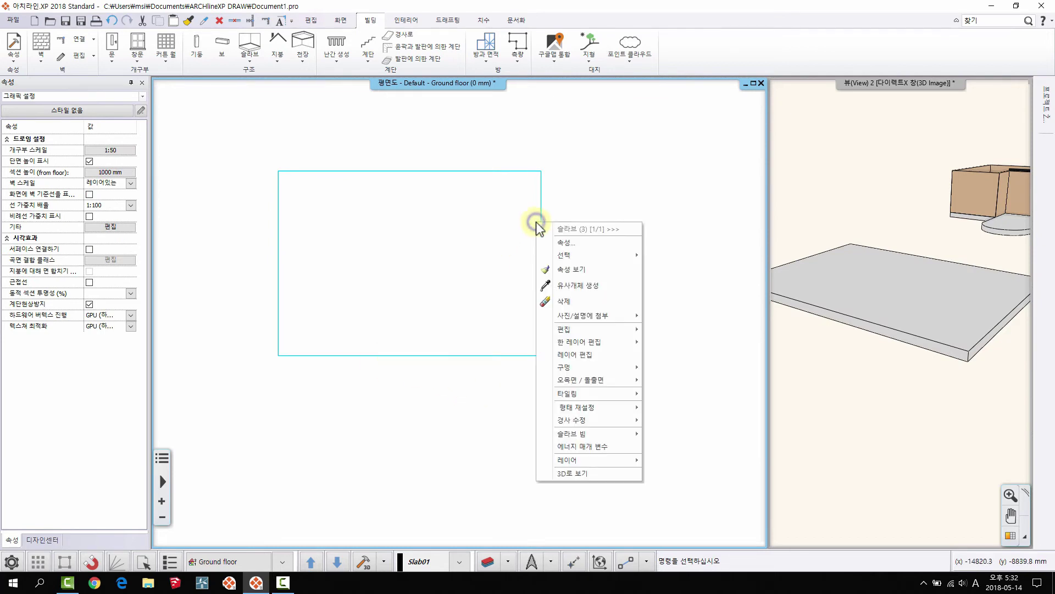
right_click(379, 354)
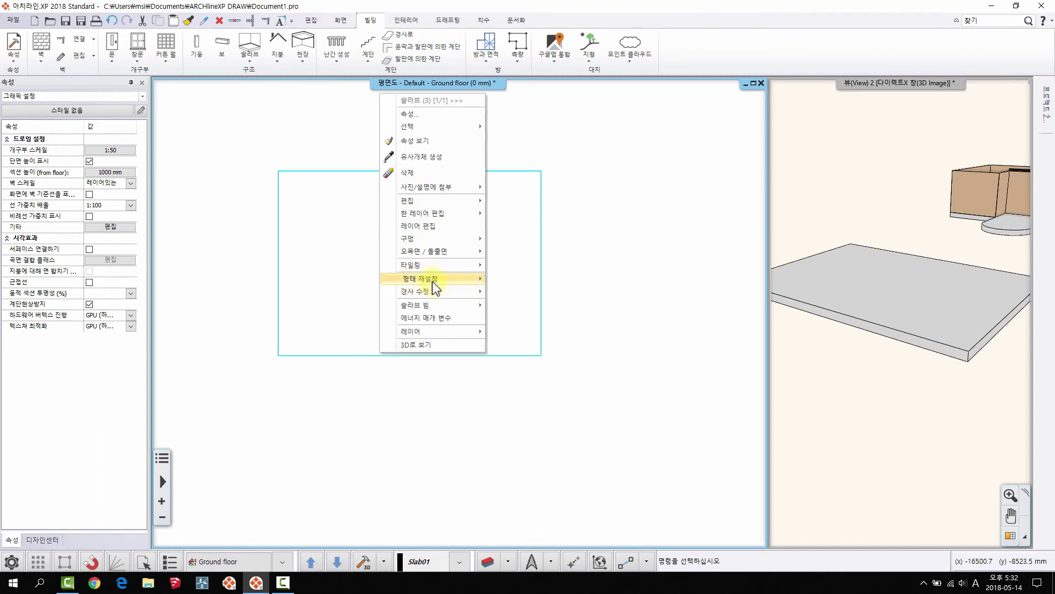
mouse_move(432, 282)
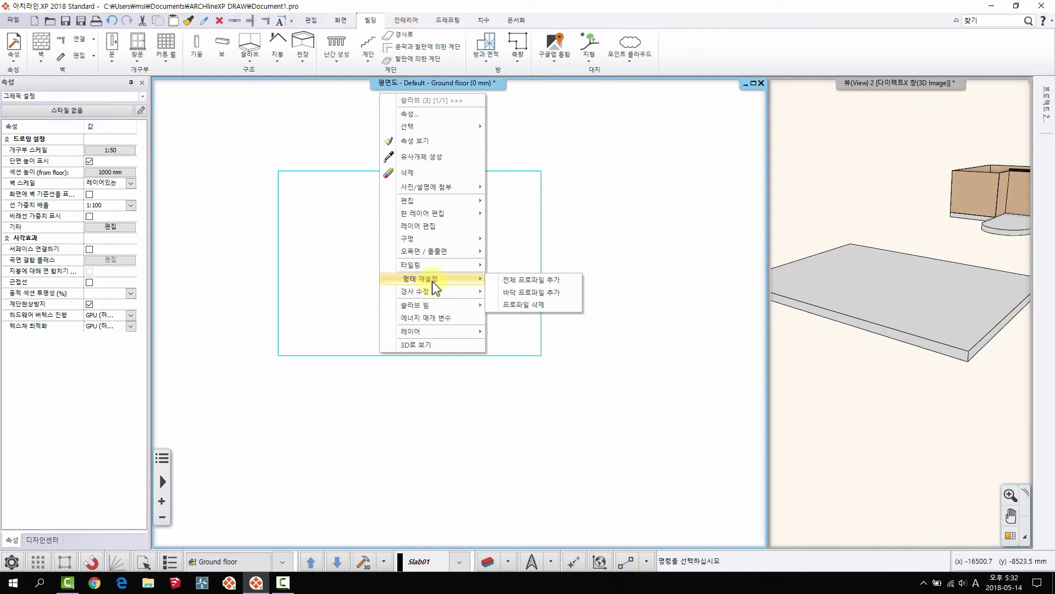
left_click(556, 281)
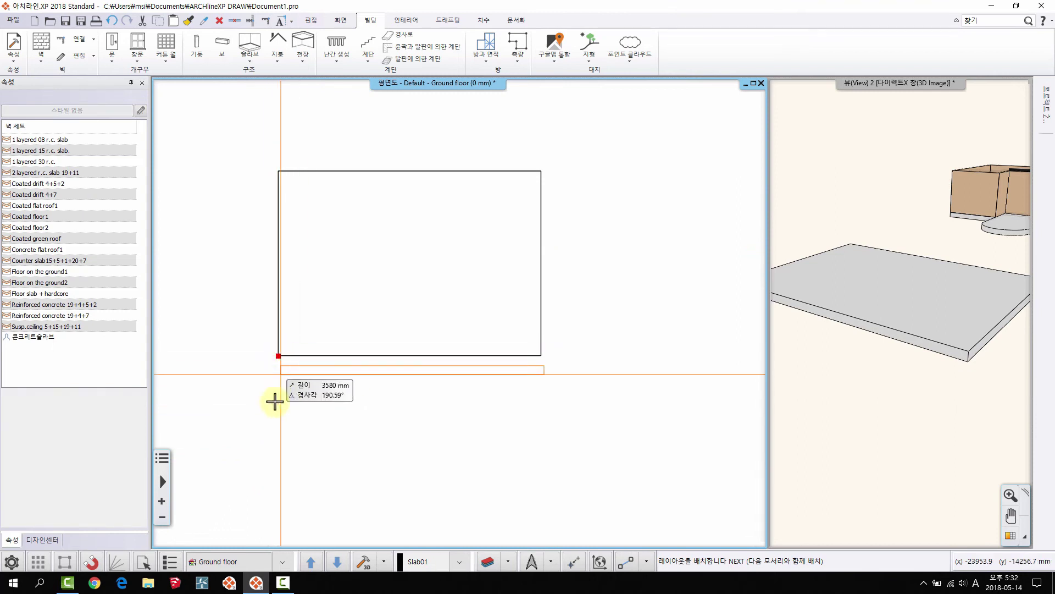
middle_click_drag(336, 410, 353, 361)
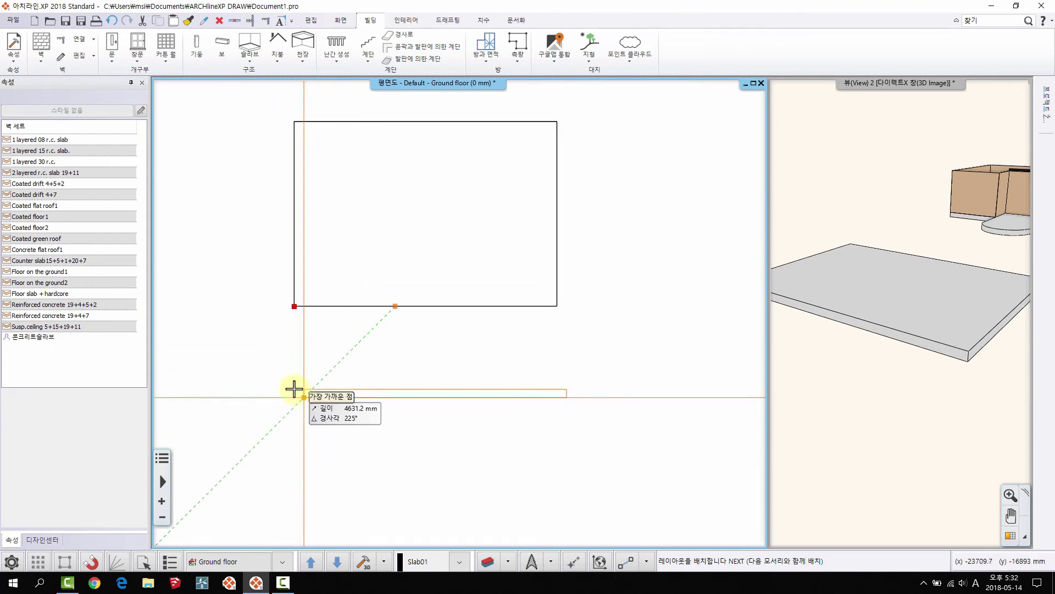
left_click(298, 404)
Step: Trace the full profile around the layout's left, bottom and right sides and partway along its top edge
scroll(287, 415, "up", 2)
middle_click_drag(400, 420, 306, 379)
scroll(309, 375, "up", 1)
left_click(358, 335)
left_click(361, 356)
left_click(635, 348)
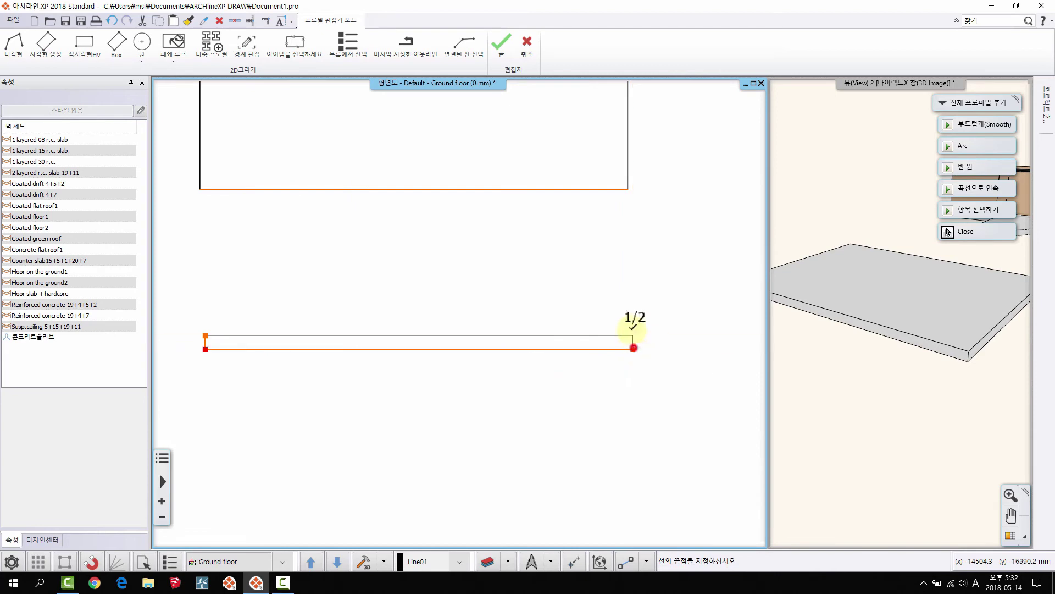
left_click(632, 328)
scroll(564, 335, "up", 1)
left_click(509, 330)
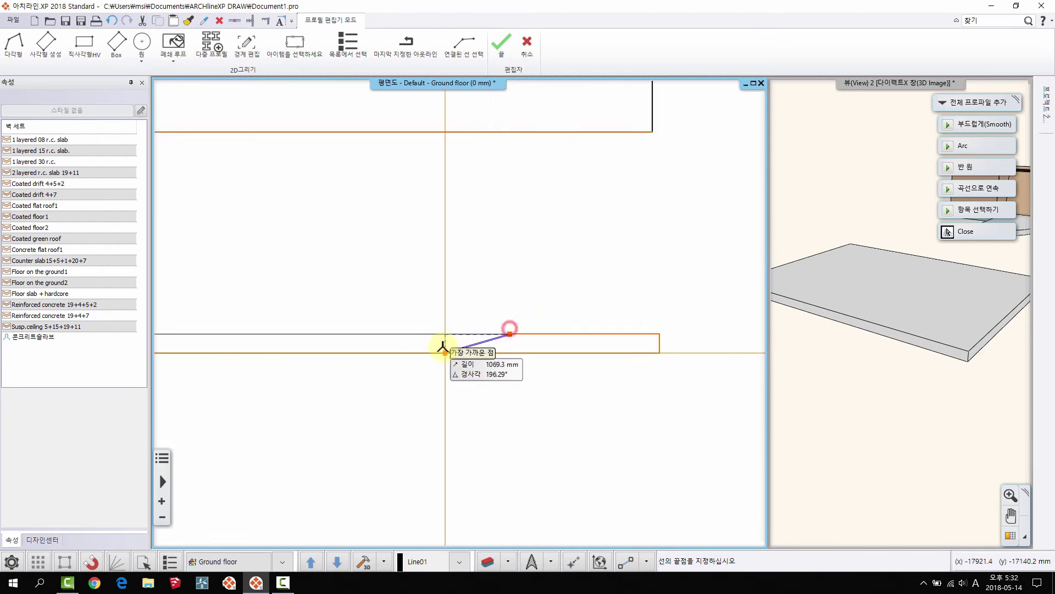
Step: Complete the profile with a slope-sided recess, its flat floor about 3997 mm long, and a top segment of about 1015 mm
scroll(434, 351, "up", 1)
middle_click_drag(434, 351, 679, 369)
scroll(437, 342, "up", 1)
left_click(443, 328)
scroll(443, 329, "down", 2)
scroll(404, 364, "up", 2)
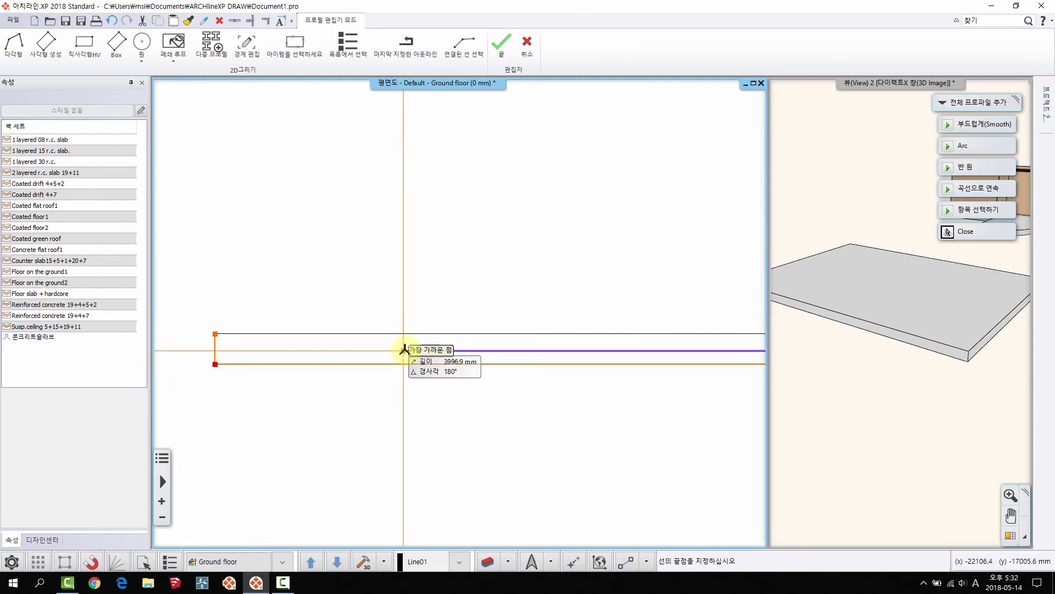
left_click(405, 349)
left_click(319, 333)
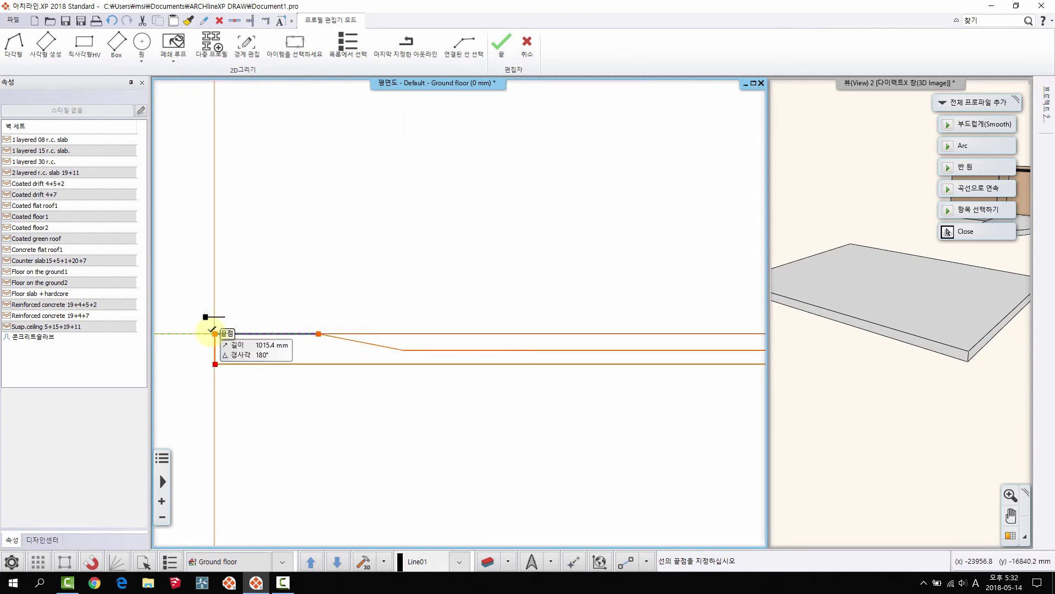
left_click(214, 332)
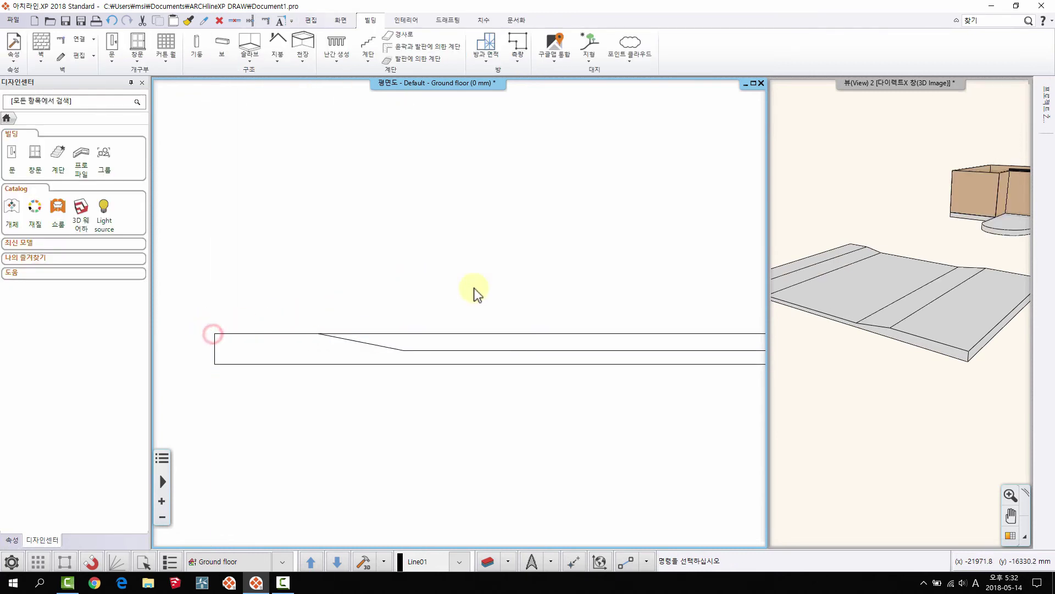
Step: Inspect the recessed slab in the plan and 3D, and undo its full profile
middle_click_drag(917, 329, 912, 380)
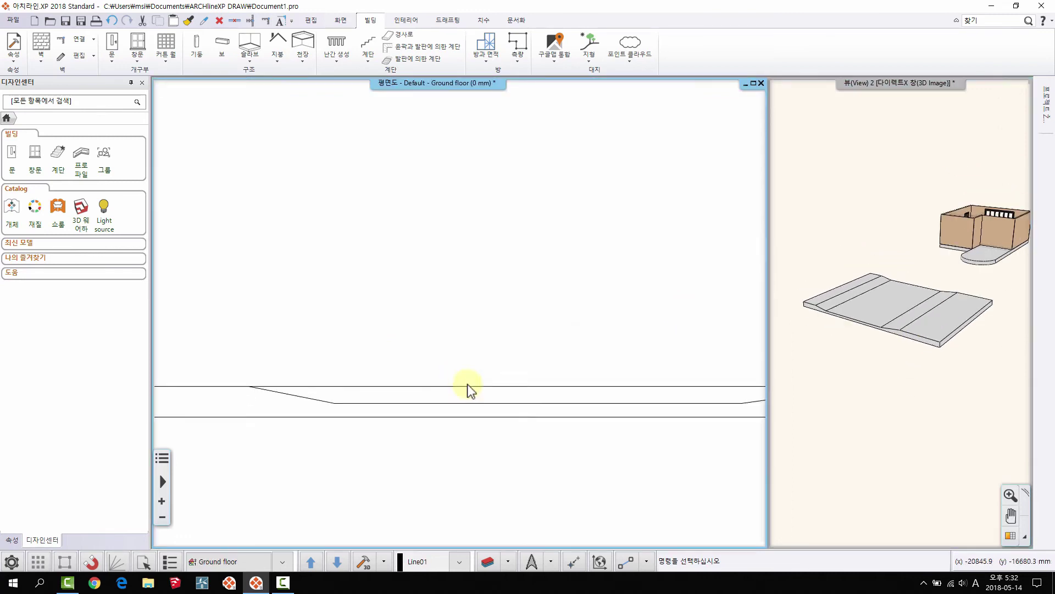
scroll(467, 384, "down", 2)
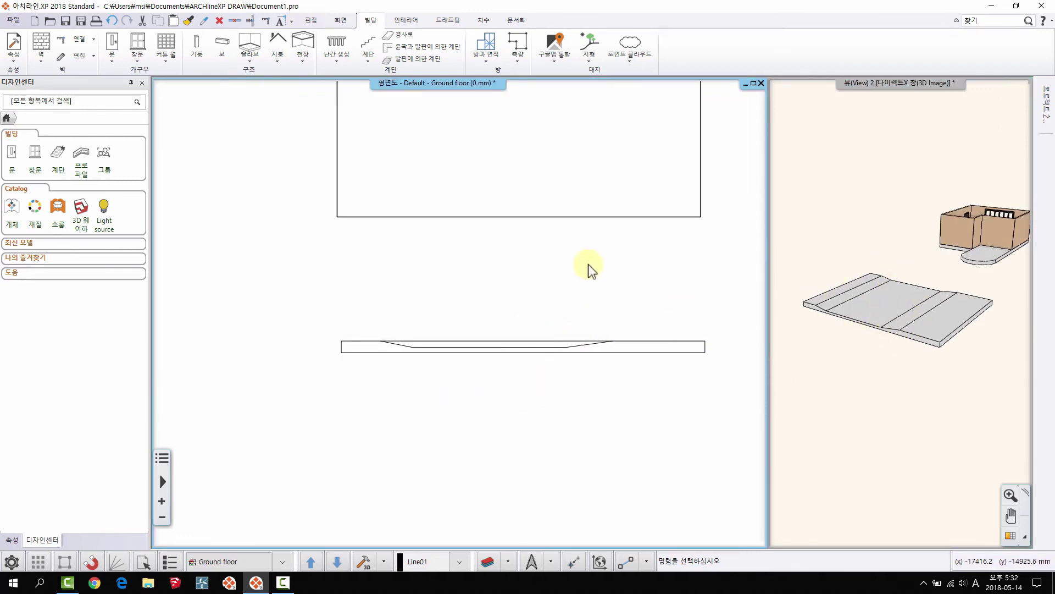
middle_click_drag(499, 328, 499, 334)
middle_click_drag(467, 387, 437, 401)
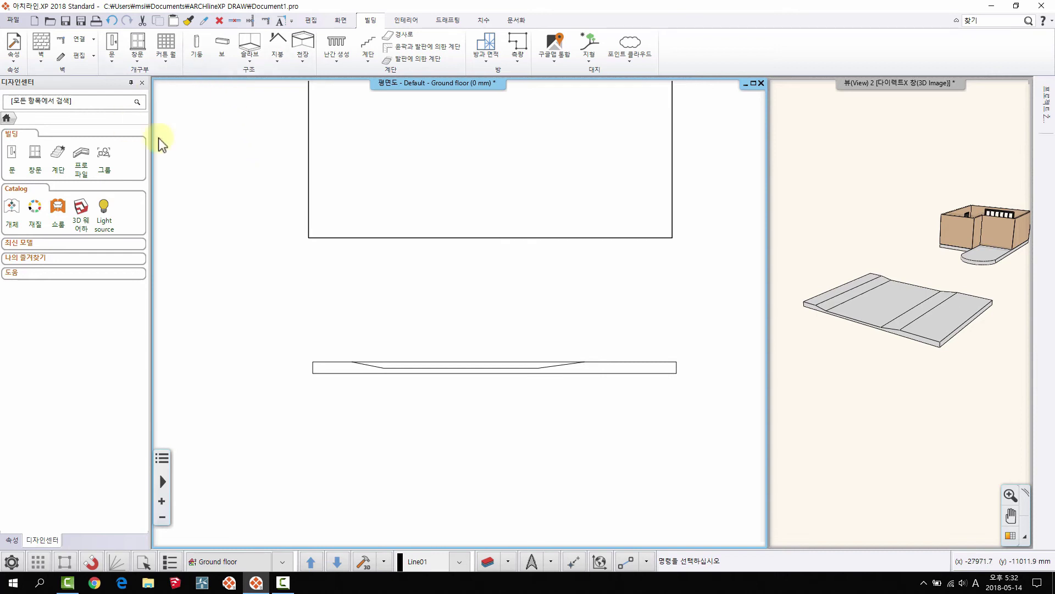
left_click(112, 20)
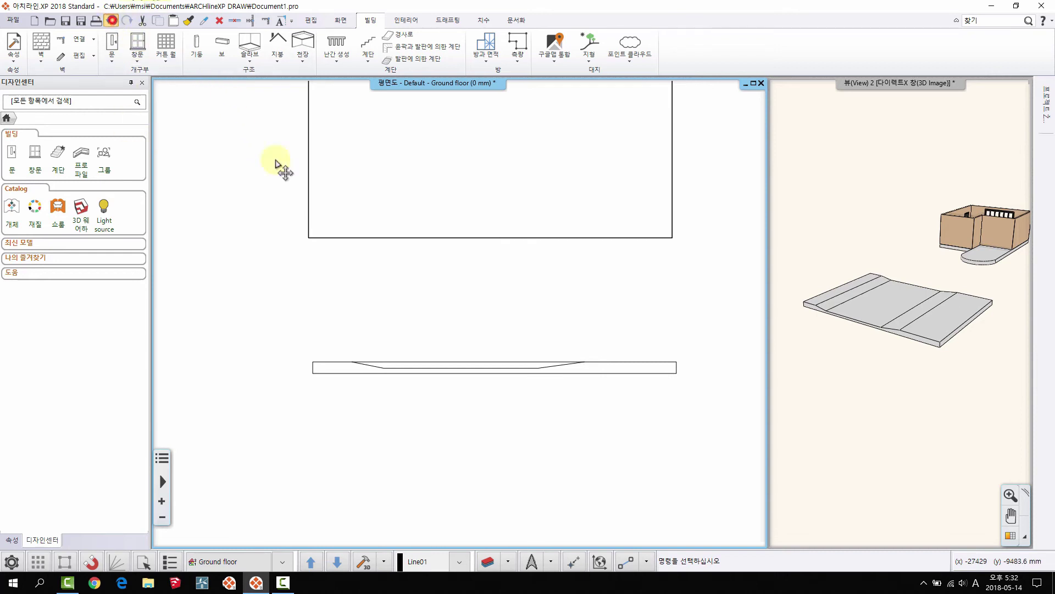
Step: Start adding a bottom profile to the rectangular slab's lower edge, placing its layout on the existing outline's lower left corner
right_click(492, 238)
left_click(585, 426)
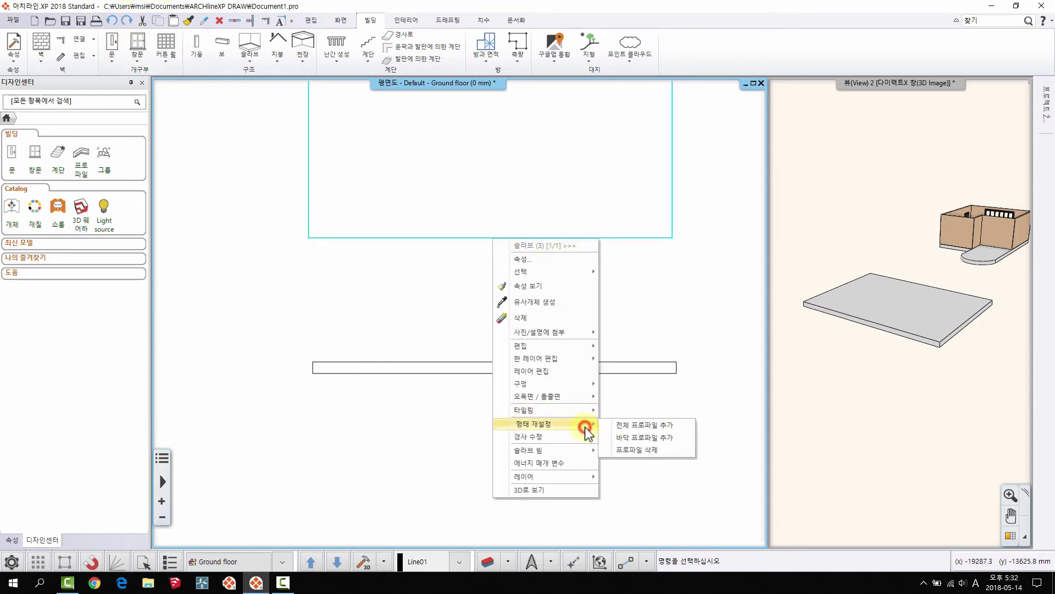
left_click(648, 438)
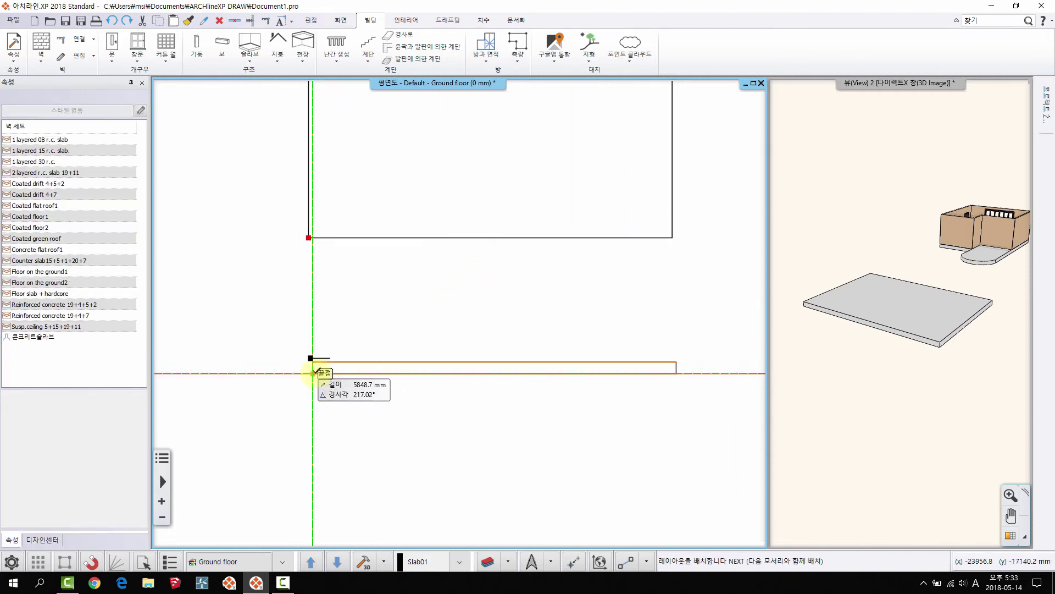
left_click(313, 372)
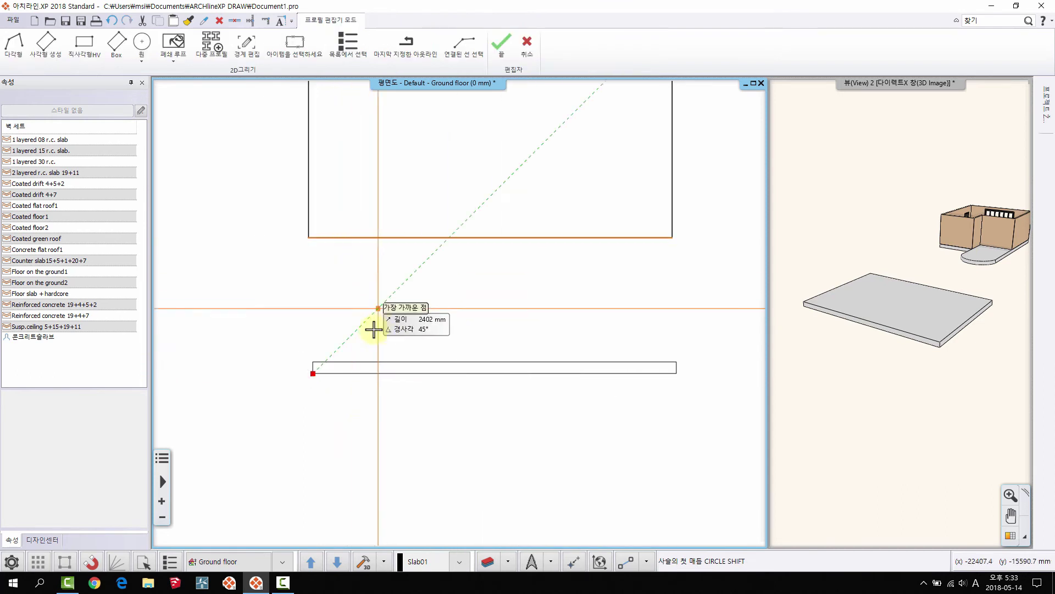
Step: Start the bottom profile just outside the layout's left end and draw its first horizontal segment within the slab thickness
scroll(364, 369, "up", 6)
scroll(314, 347, "down", 8)
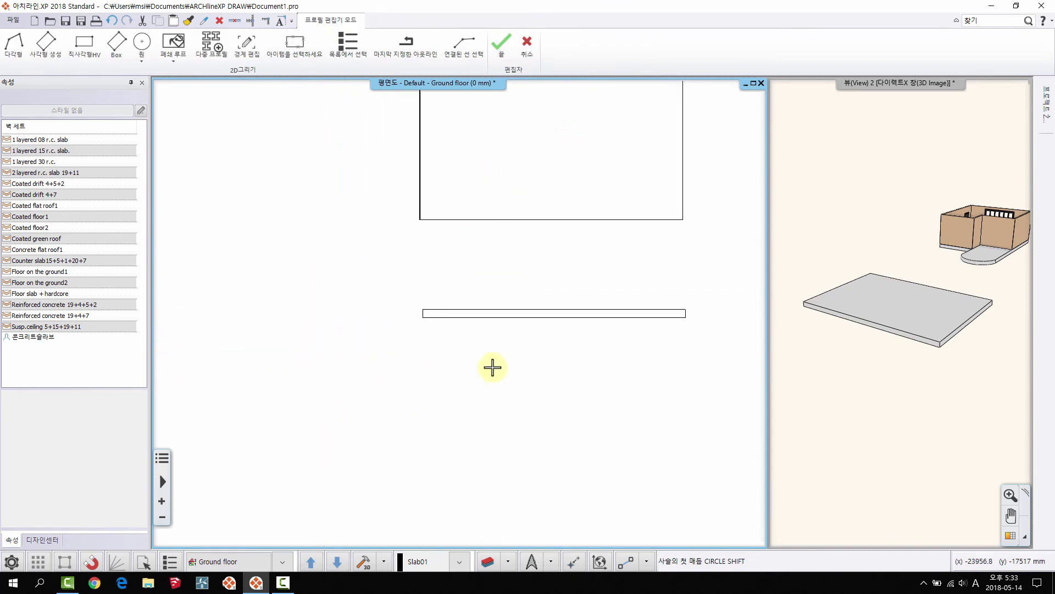
middle_click_drag(493, 367, 401, 382)
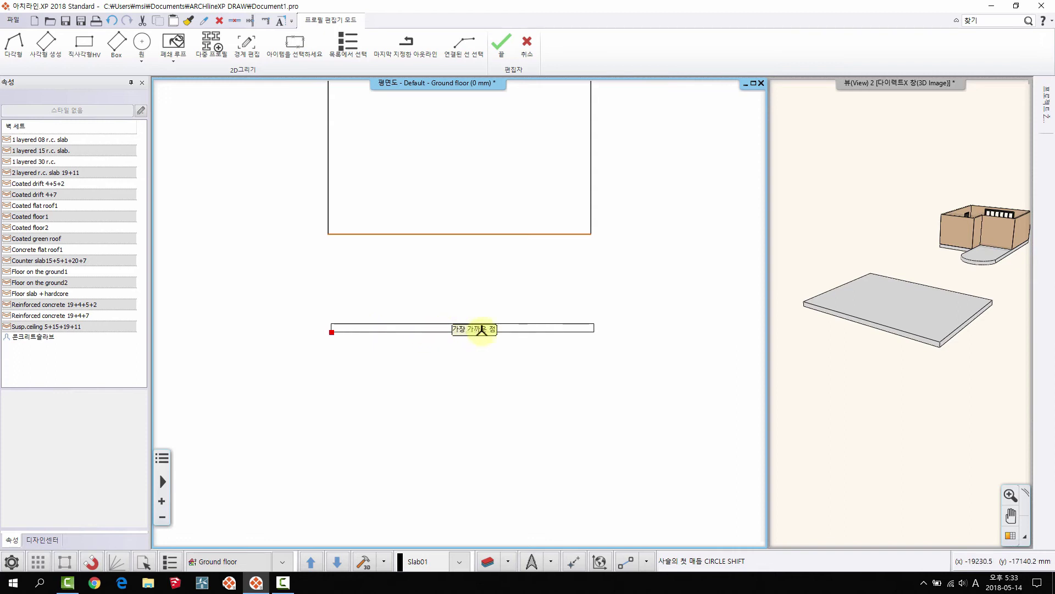
scroll(448, 308, "up", 3)
middle_click_drag(187, 326, 397, 313)
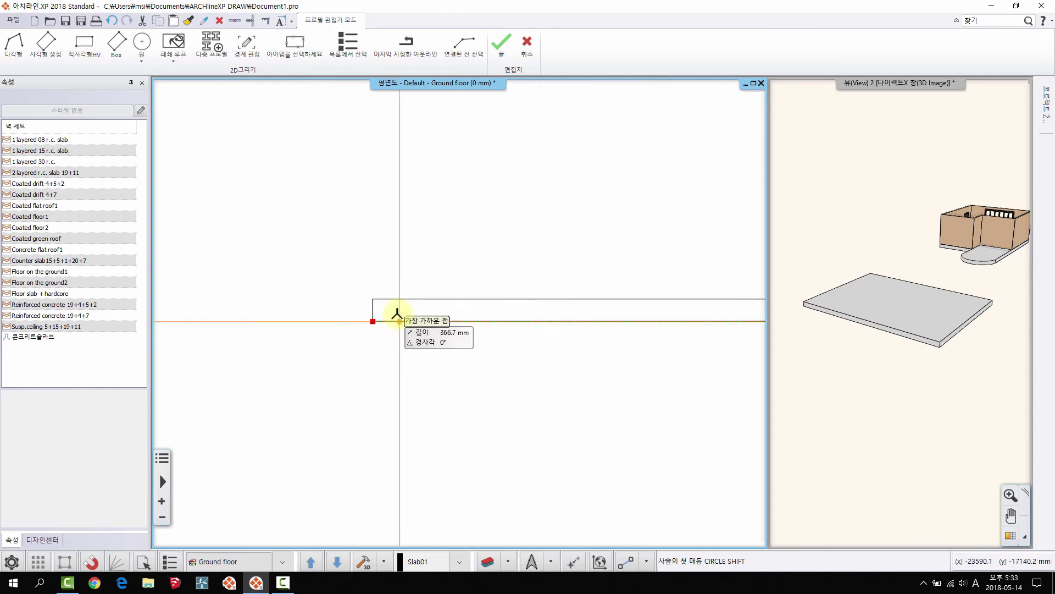
scroll(361, 308, "up", 2)
left_click(367, 318)
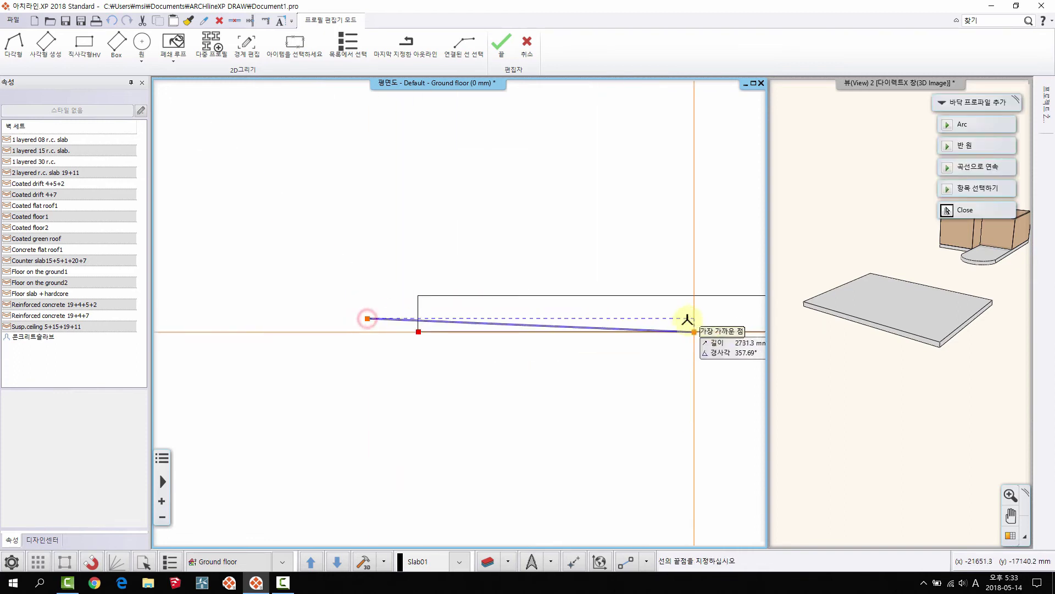
left_click(674, 314)
Step: Add a gently downward-sloping segment about 1429 mm long to the bottom profile, ending just above the layout's lower edge
scroll(682, 328, "down", 1)
middle_click_drag(489, 334, 152, 336)
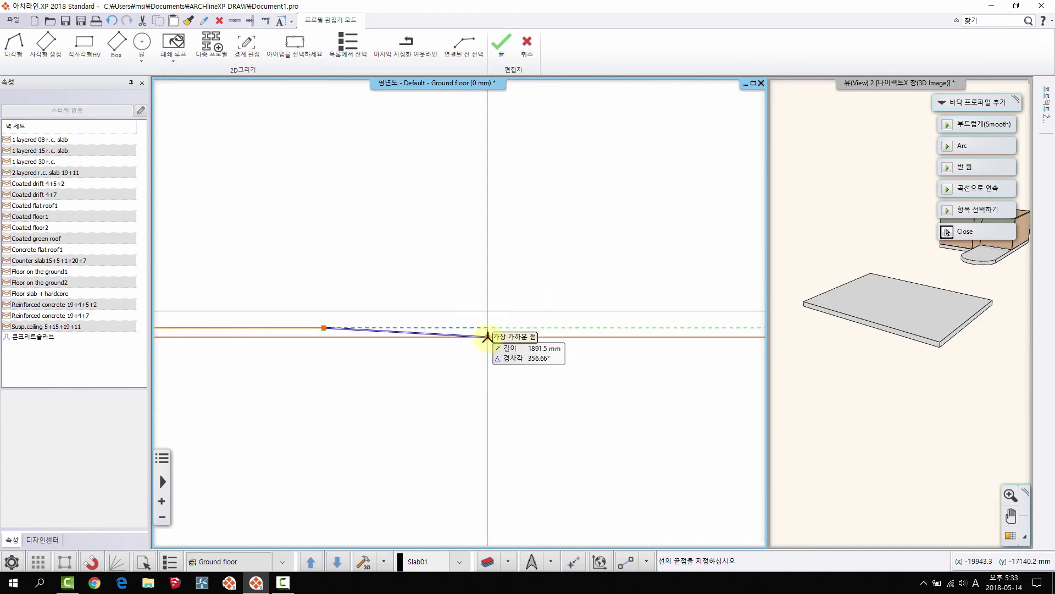
scroll(487, 334, "up", 3)
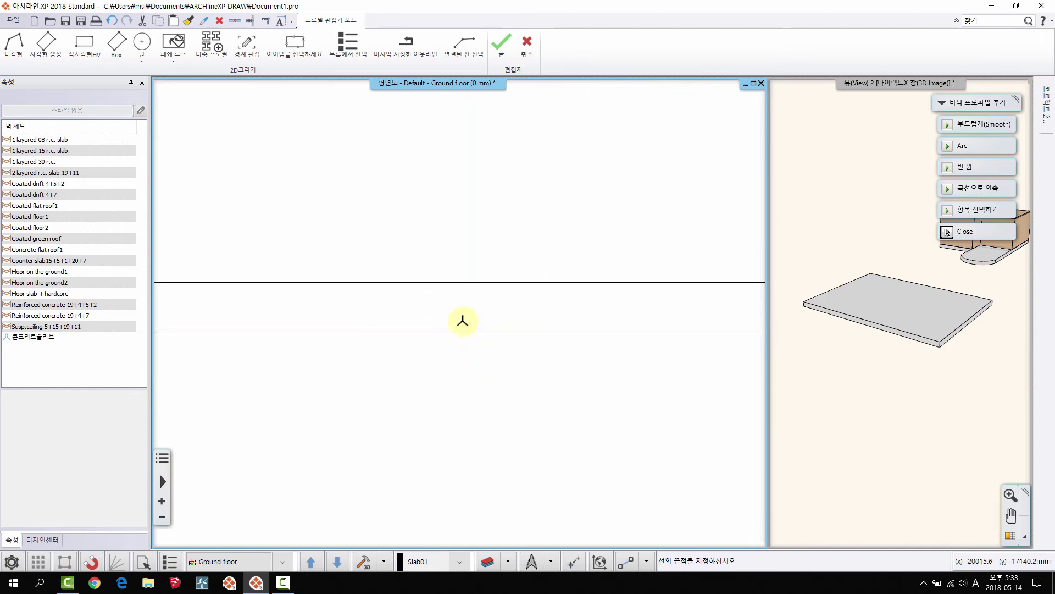
scroll(407, 317, "up", 2)
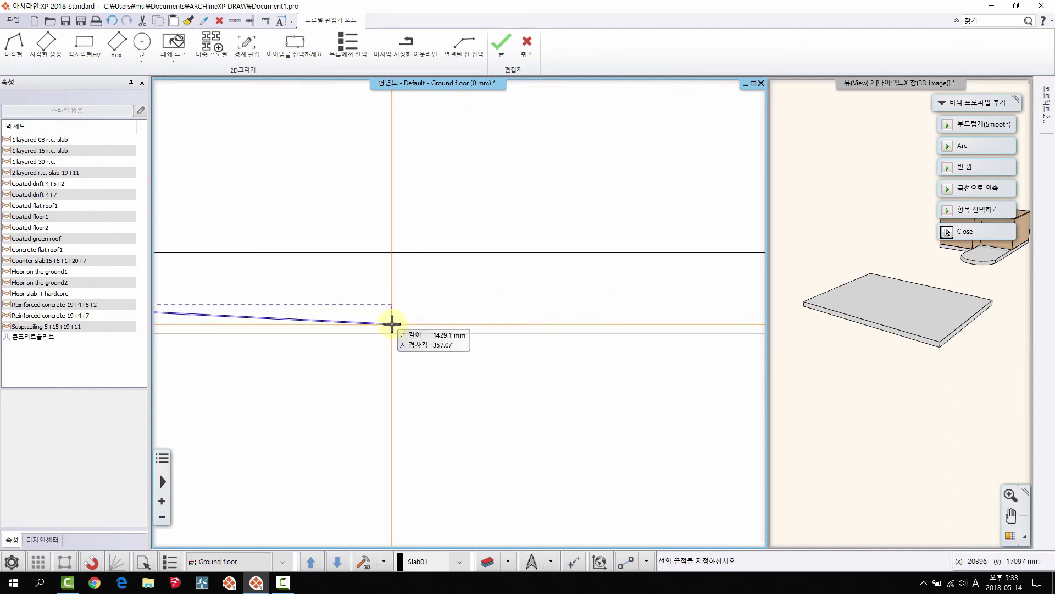
left_click(392, 320)
Step: Extend the bottom profile horizontally to near the layout's right end and step it vertically up towards the top edge
scroll(532, 312, "down", 2)
scroll(533, 312, "down", 2)
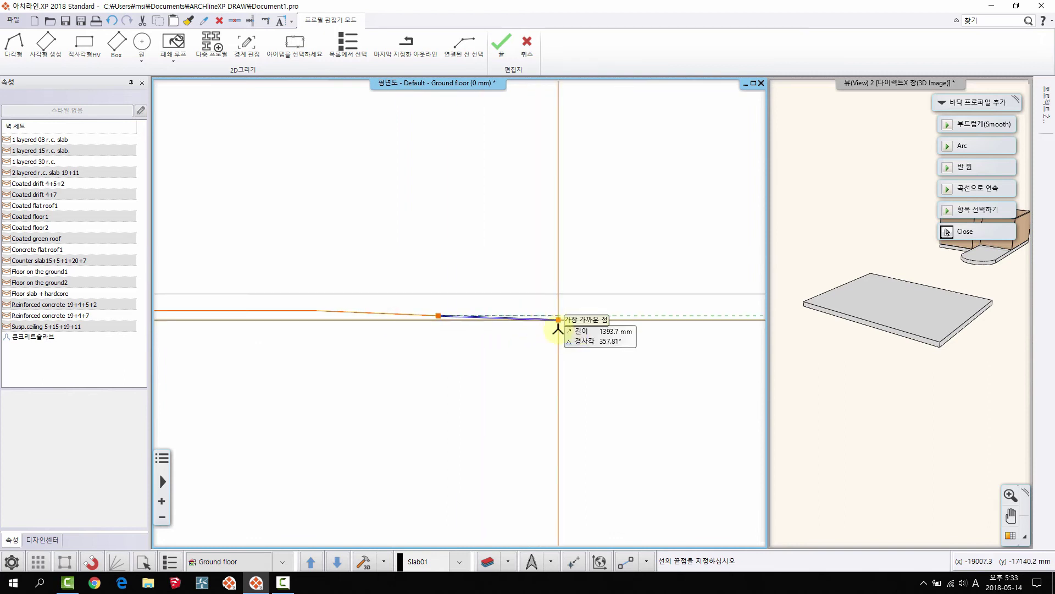
middle_click_drag(497, 323, 476, 324)
middle_click_drag(735, 316, 517, 304)
scroll(567, 292, "up", 2)
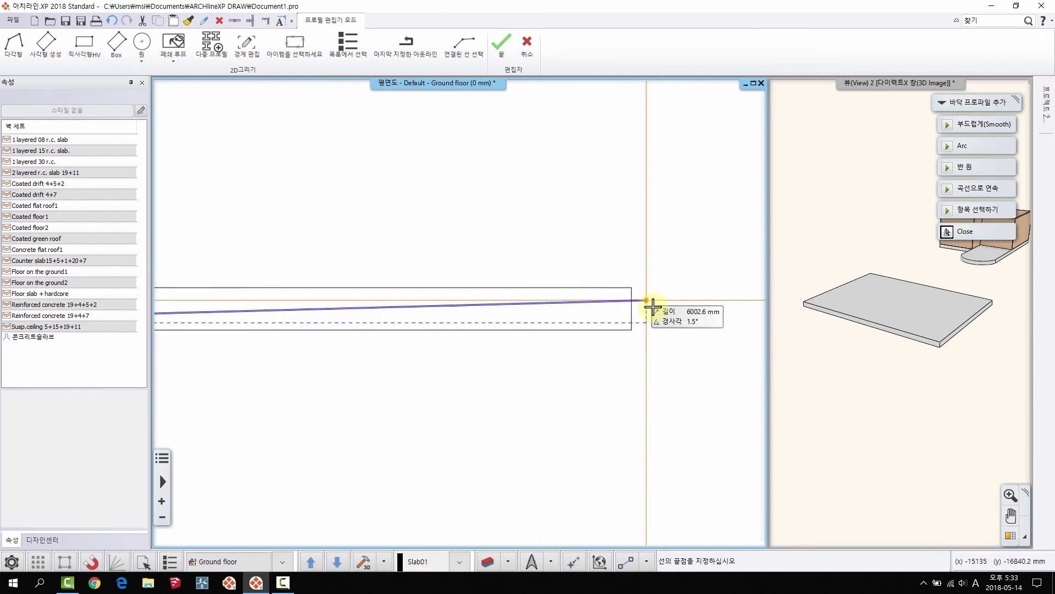
left_click(574, 319)
scroll(575, 298, "up", 3)
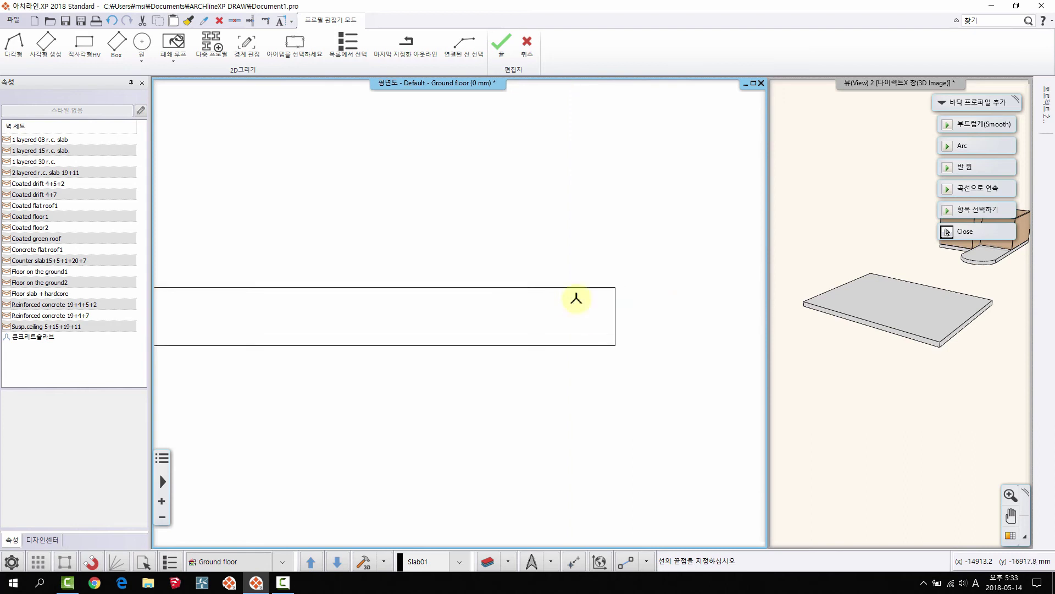
left_click(514, 304)
Step: Finish the bottom profile with a horizontal segment about 807 mm long that passes the layout's right end
scroll(692, 317, "up", 1)
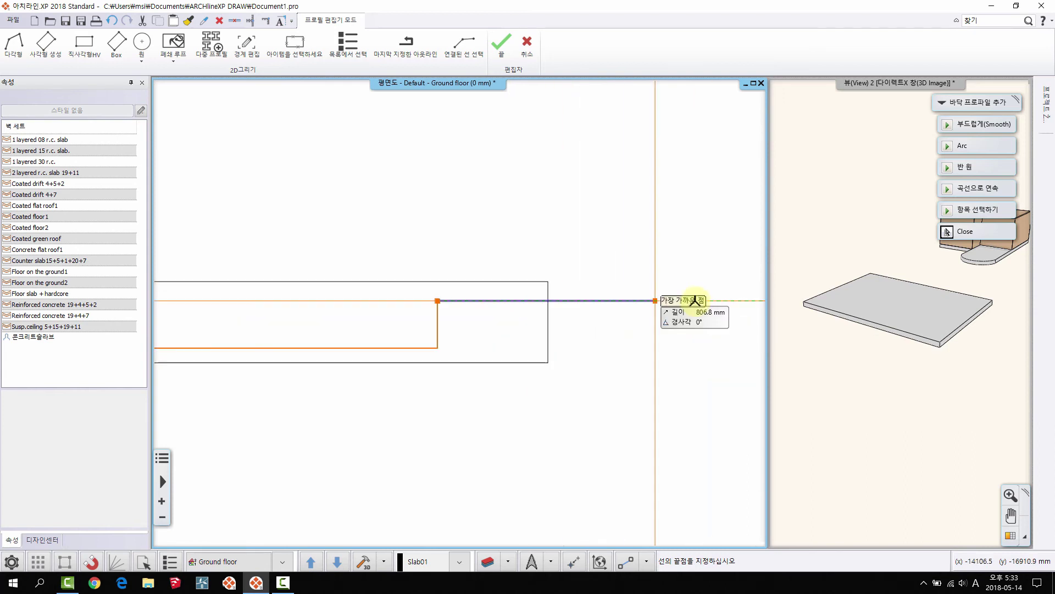
scroll(694, 330, "down", 3)
scroll(486, 330, "down", 2)
scroll(457, 309, "down", 1)
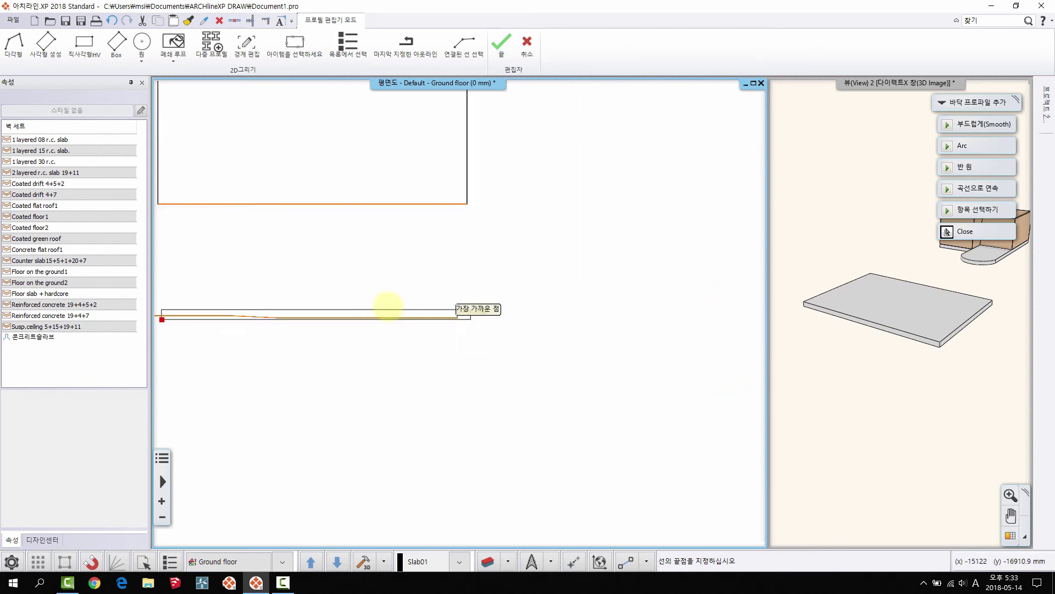
middle_click_drag(389, 307, 576, 318)
right_click(697, 338)
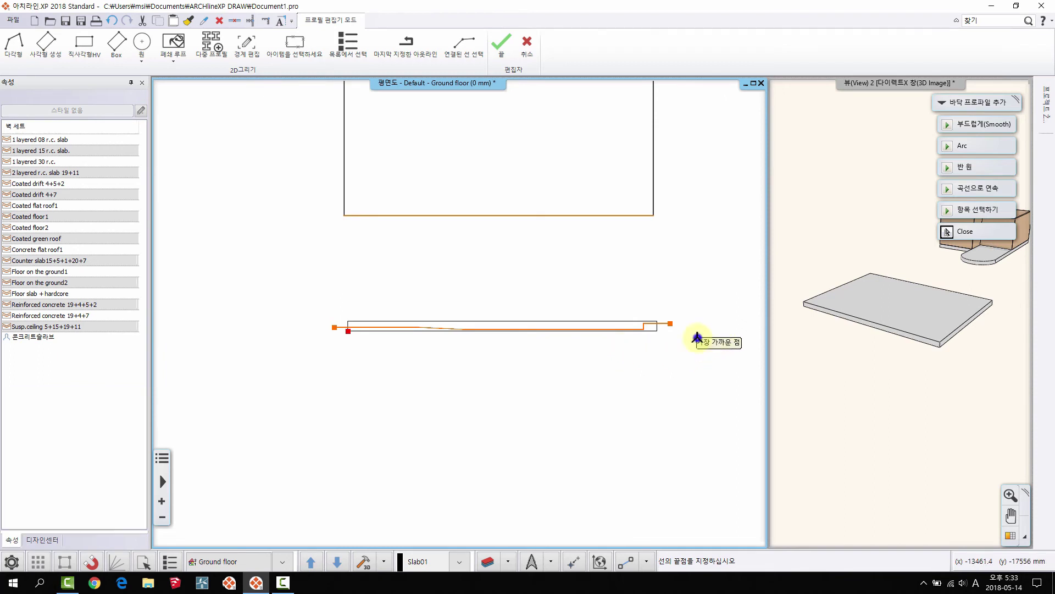
Step: Examine the slab's underside and its stepped end in 3D
middle_click_drag(891, 351, 913, 323)
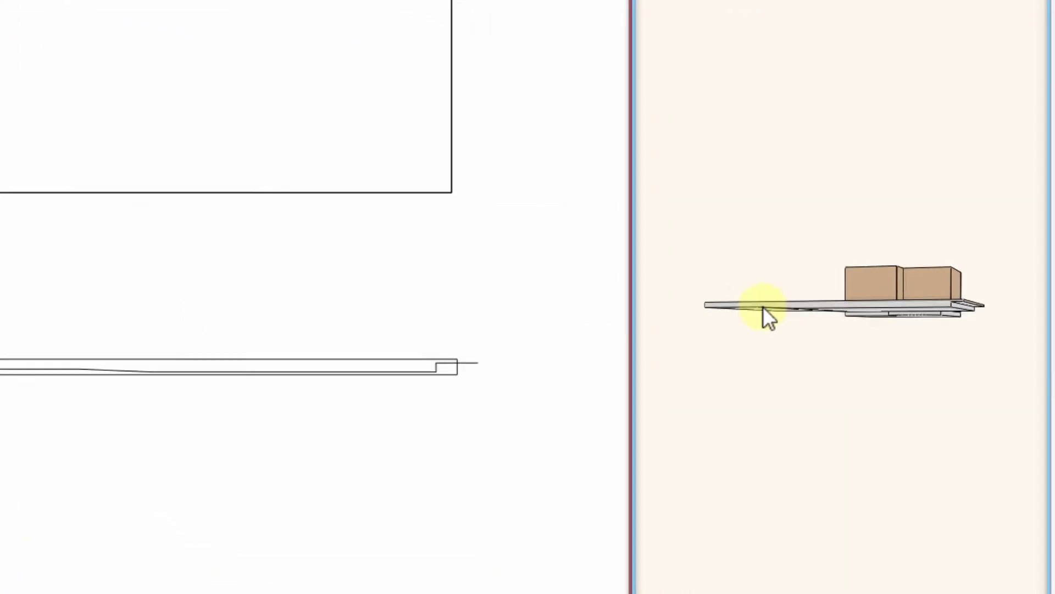
middle_click_drag(847, 377, 608, 311)
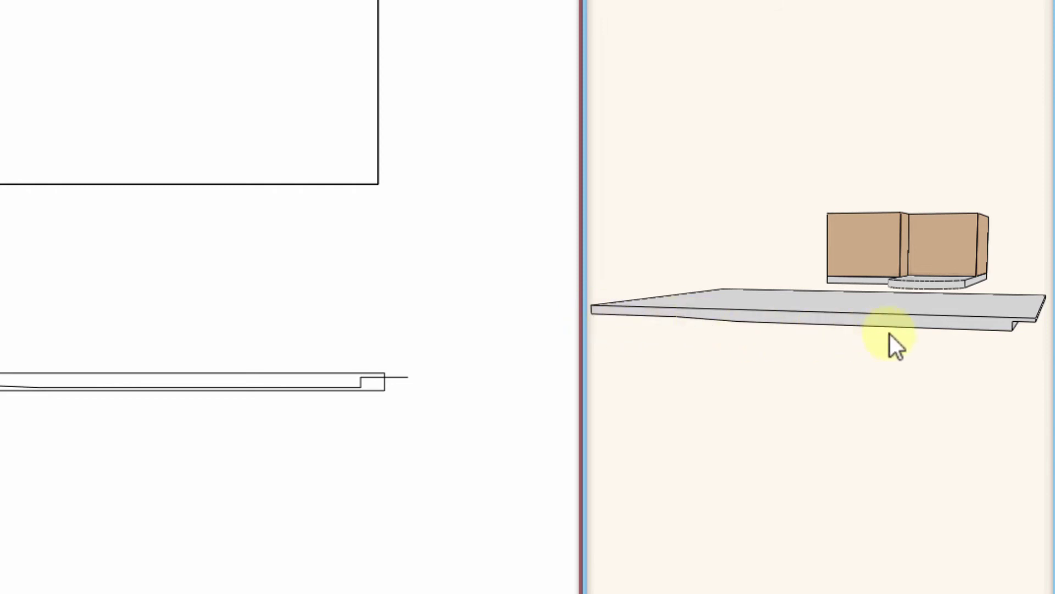
mouse_move(1016, 323)
middle_mouse_down()
mouse_move(951, 311)
mouse_move(917, 351)
middle_mouse_up()
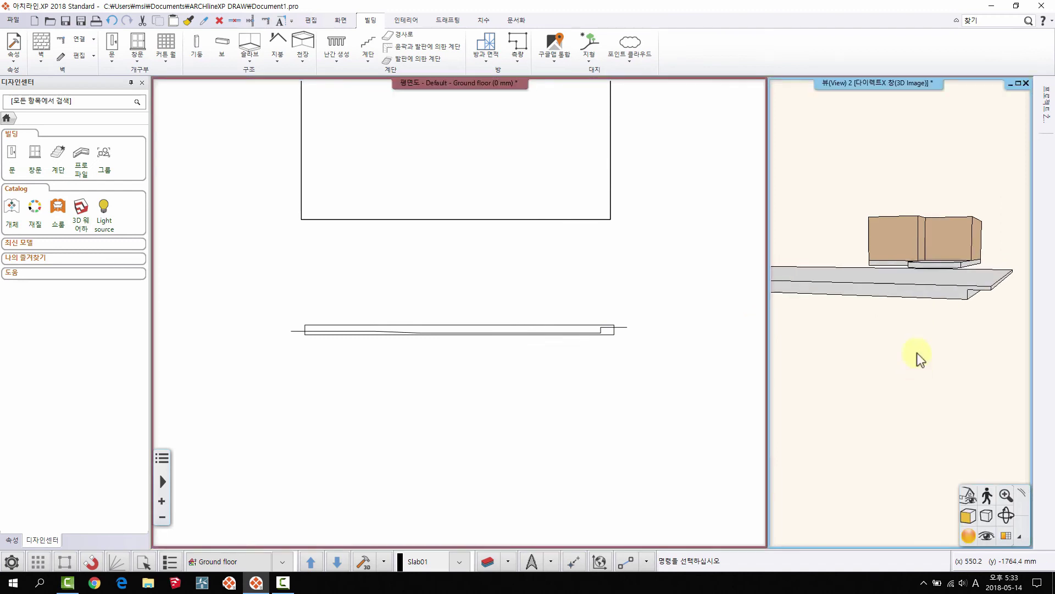
Step: Delete the 3000 mm ground-floor wall below the stairs, view the staircase inside in 3D, and restore the wall
scroll(915, 335, "down", 4)
middle_click_drag(449, 253, 421, 351)
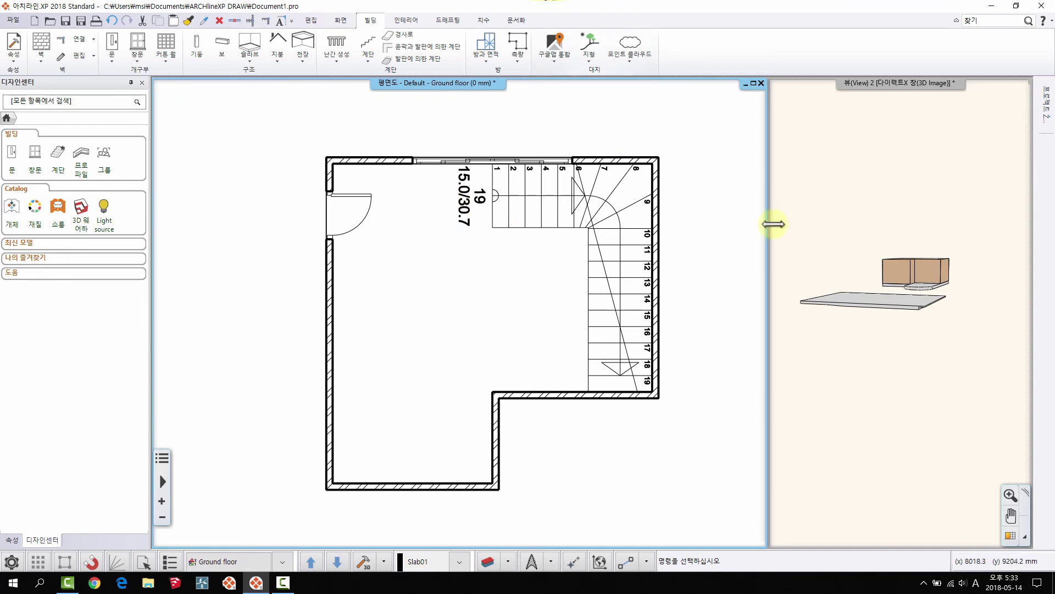
left_click(895, 198)
key("Page_Down")
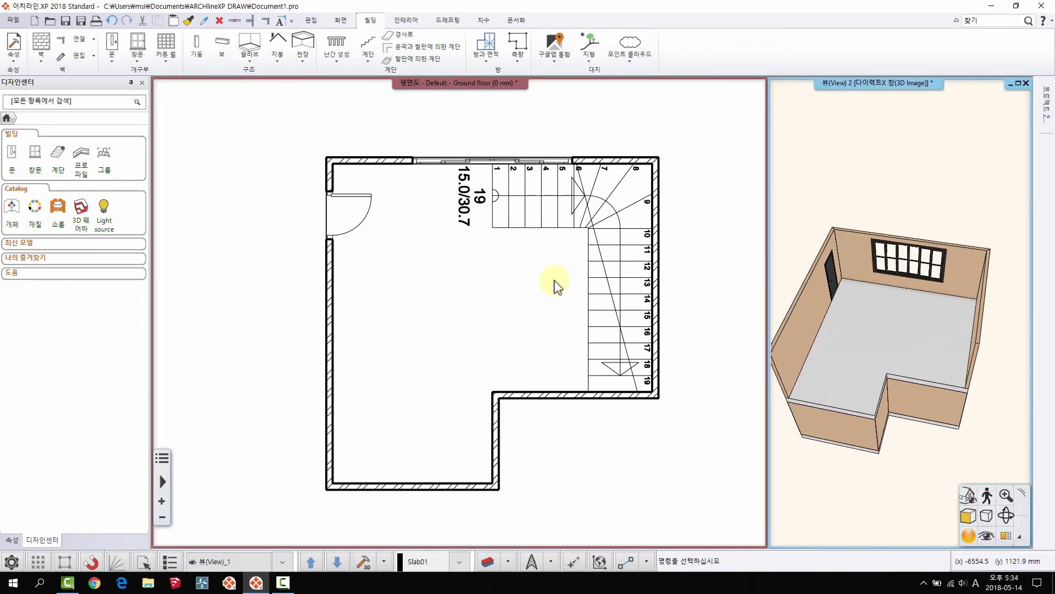
left_click_drag(968, 399, 918, 463)
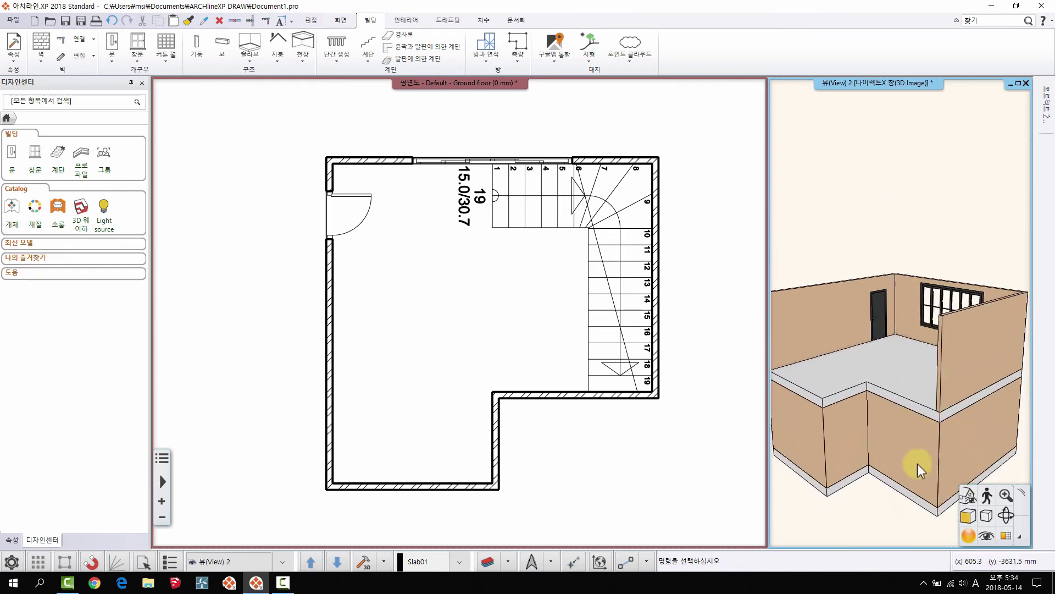
left_click(913, 437)
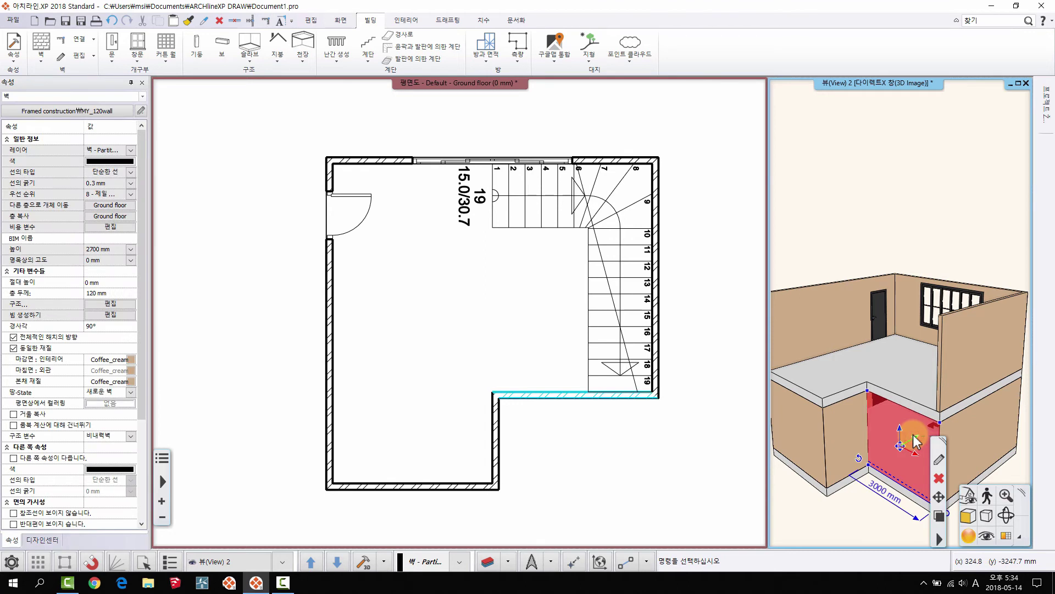
key("Delete")
left_click_drag(899, 456, 951, 411)
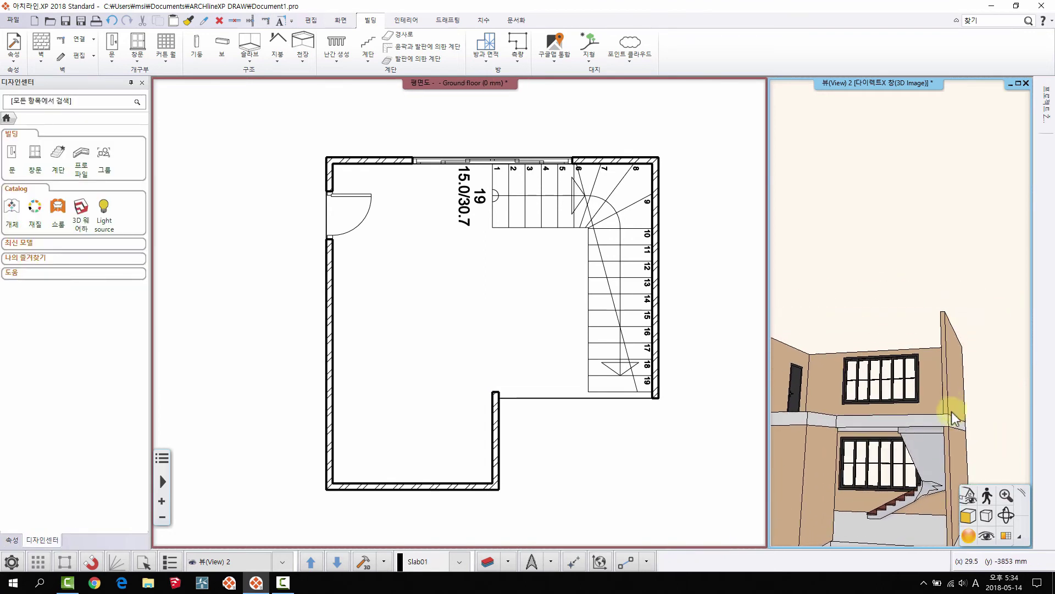
key("ctrl+z")
left_click_drag(943, 357, 935, 440)
left_click(551, 256)
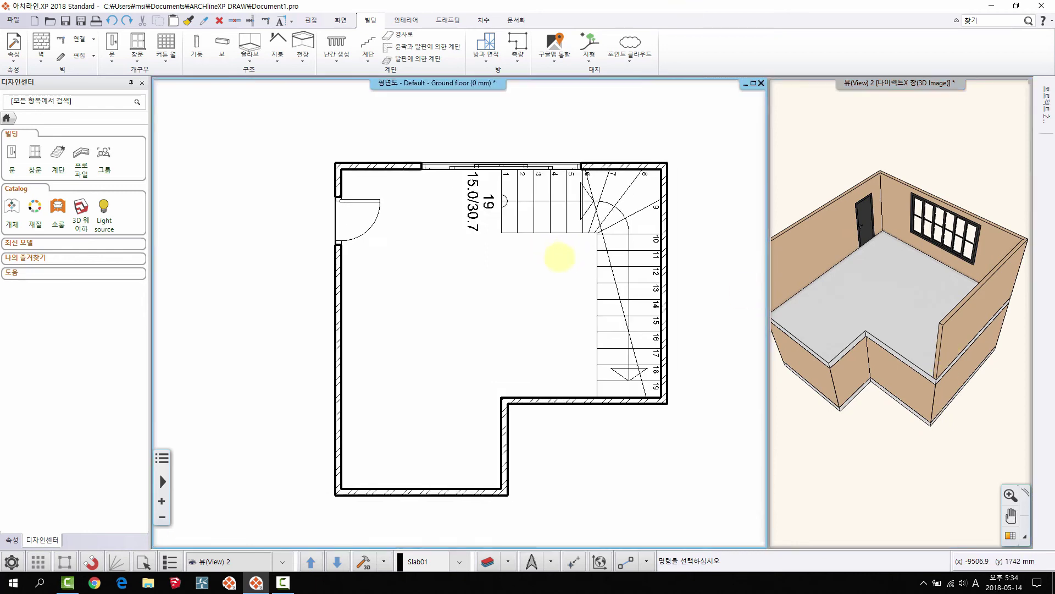
Step: Switch the plan to 1. floor and view that floor's slab from above in 3D
scroll(426, 223, "up", 1)
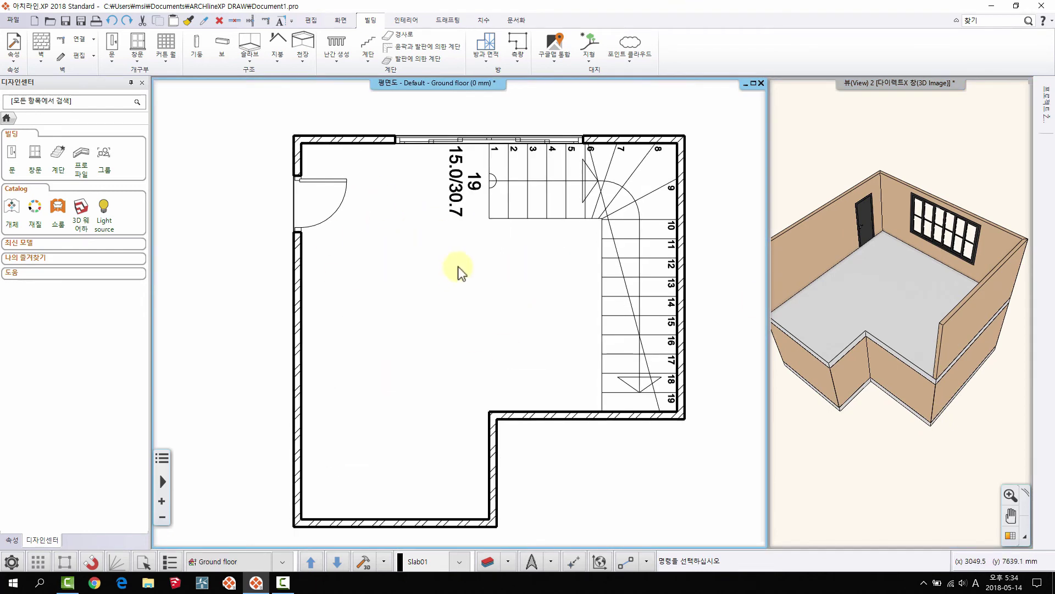
key("Page_Up")
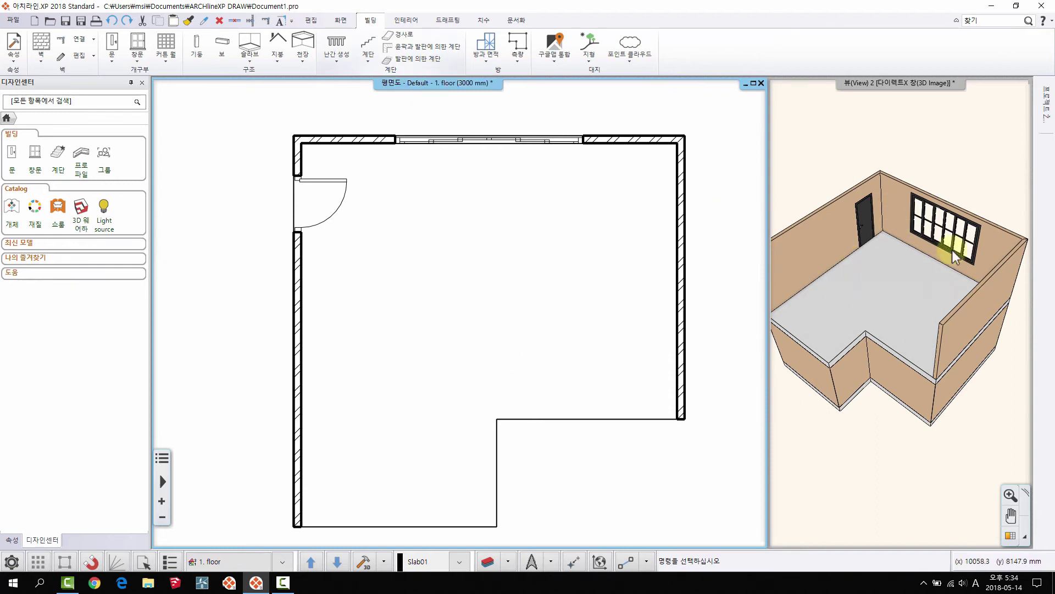
middle_click_drag(408, 225, 413, 232)
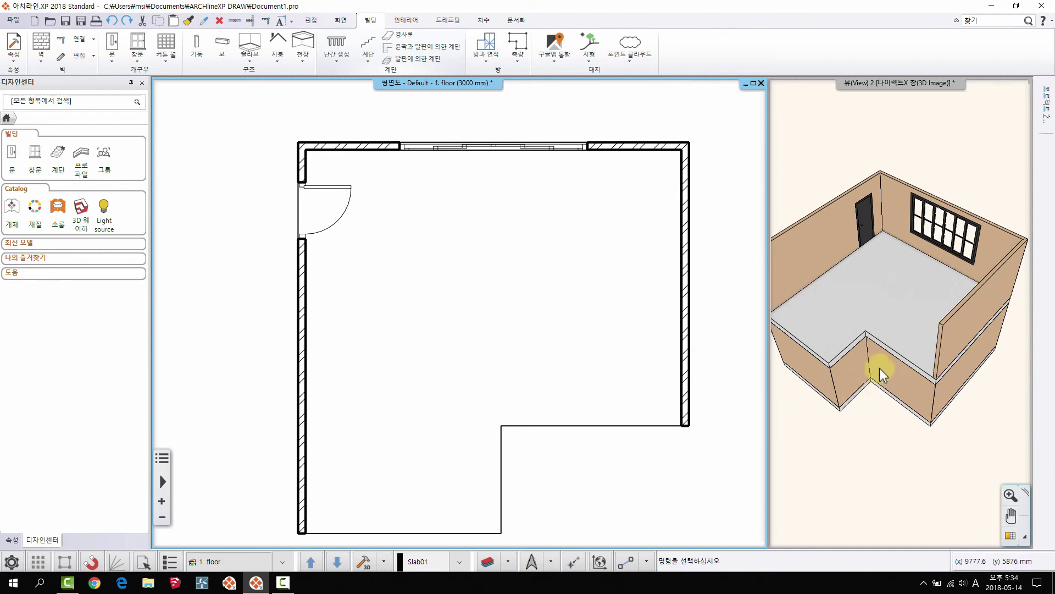
left_click_drag(885, 375, 883, 321)
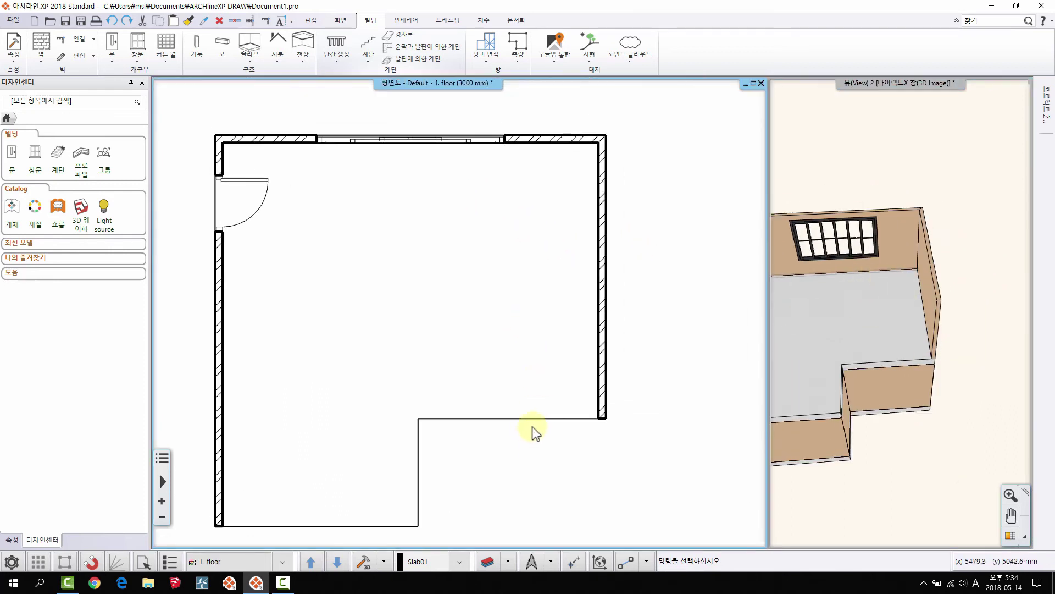
Step: Cut a rectangular hole about 2296 mm wide and 4523 mm long in the 1. floor slab above the stairs
right_click(538, 421)
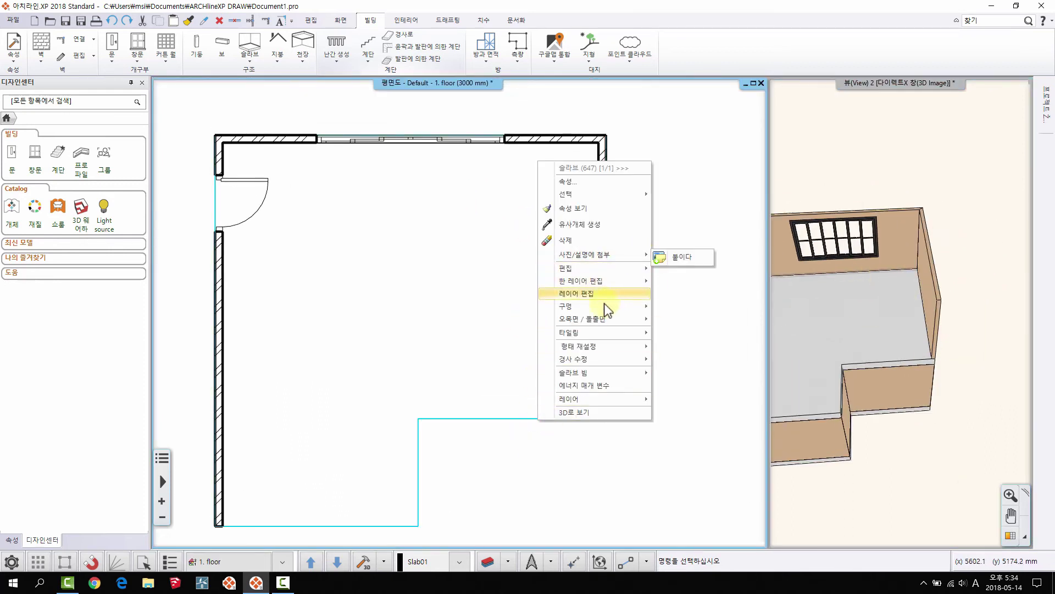
mouse_move(598, 312)
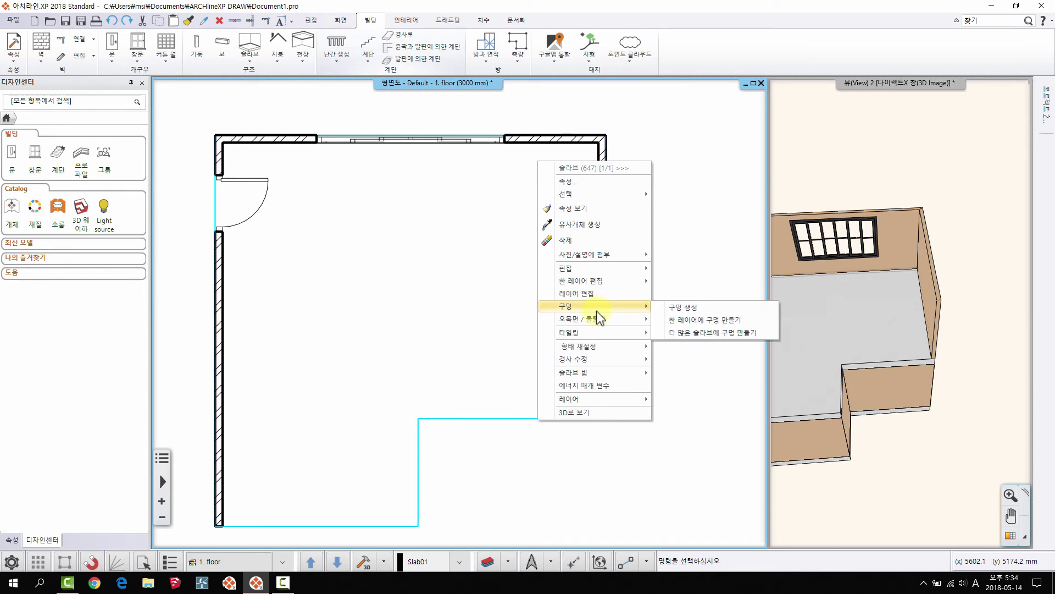
left_click(670, 312)
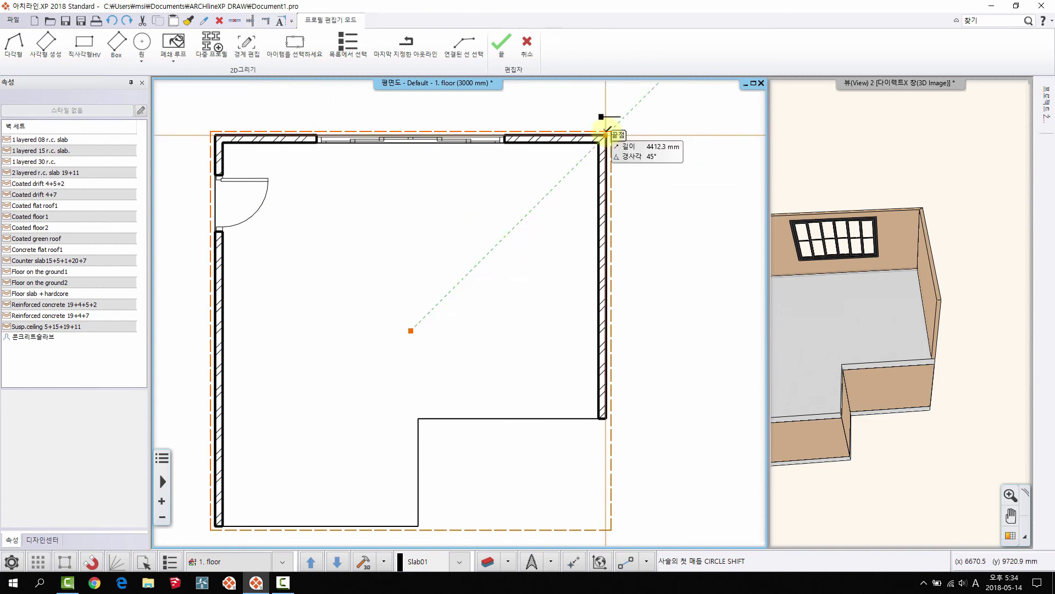
left_click(606, 133)
left_click(606, 418)
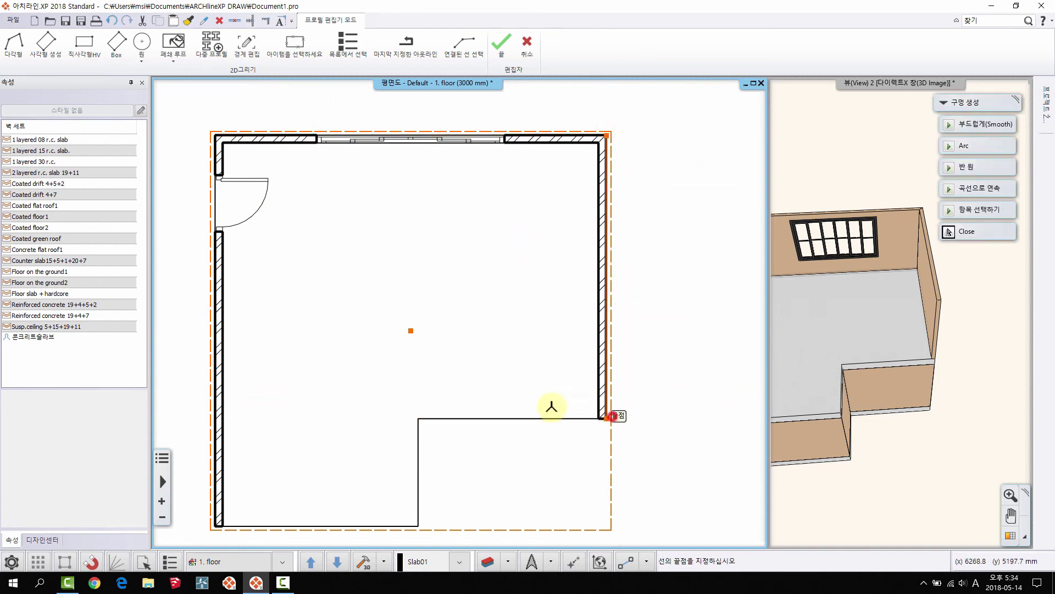
left_click(462, 419)
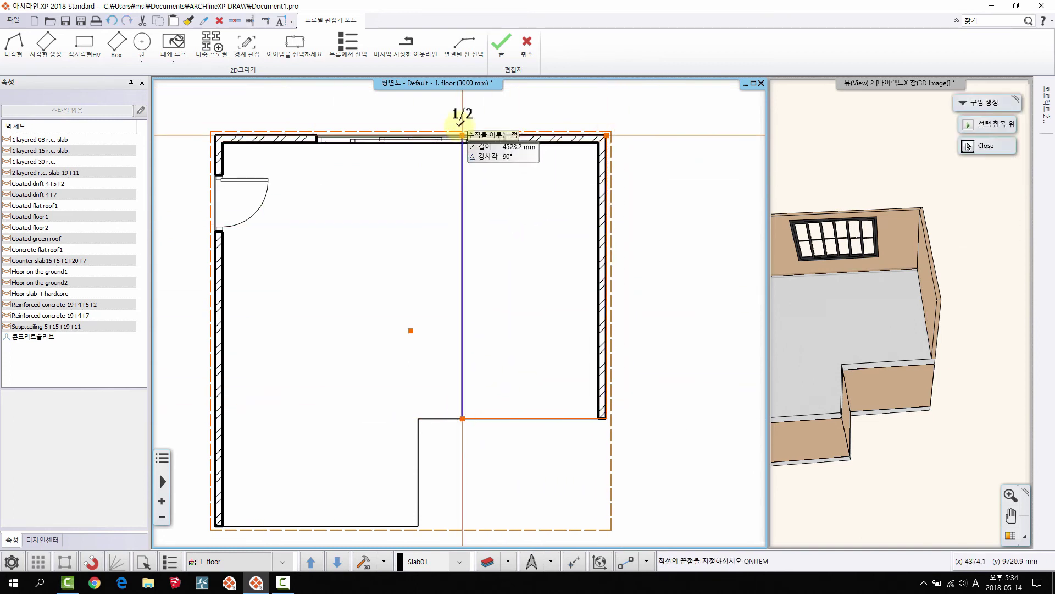
left_click(462, 134)
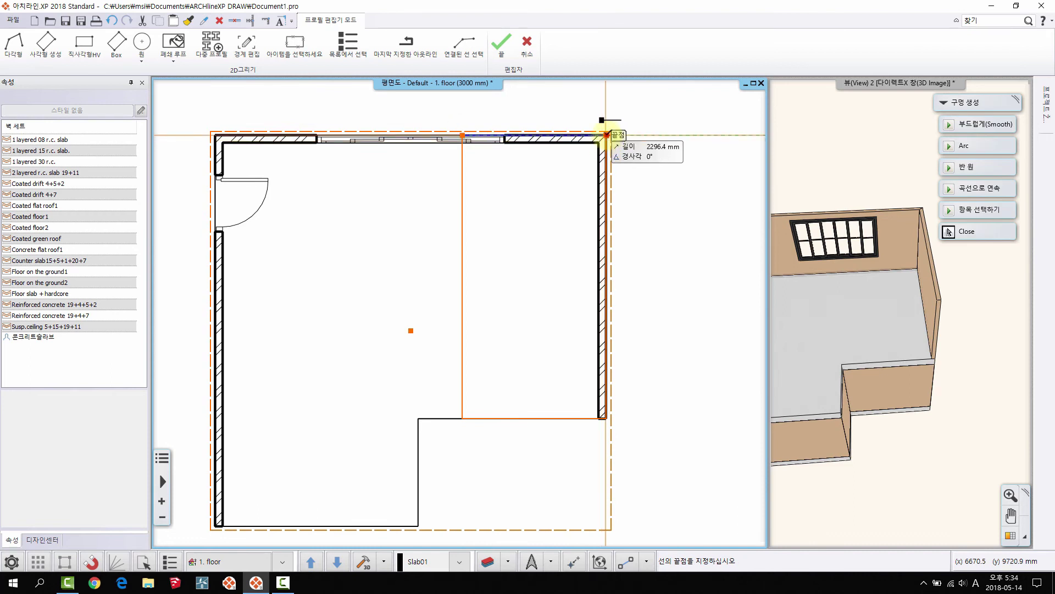
left_click(606, 134)
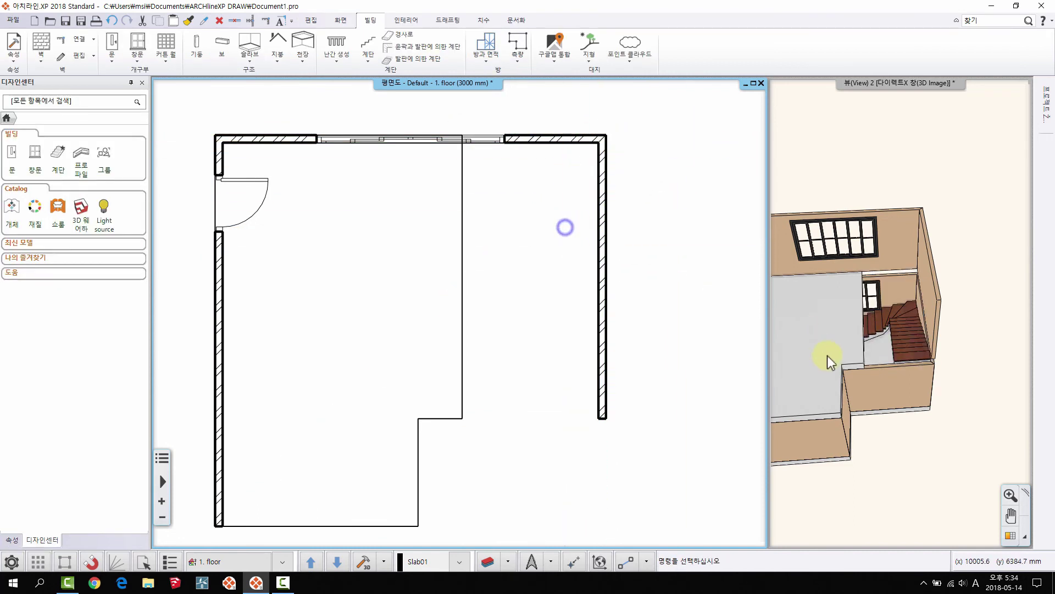
Step: Inspect the stair opening in 3D, and undo the hole in the 1. floor slab
left_click_drag(913, 330, 477, 239)
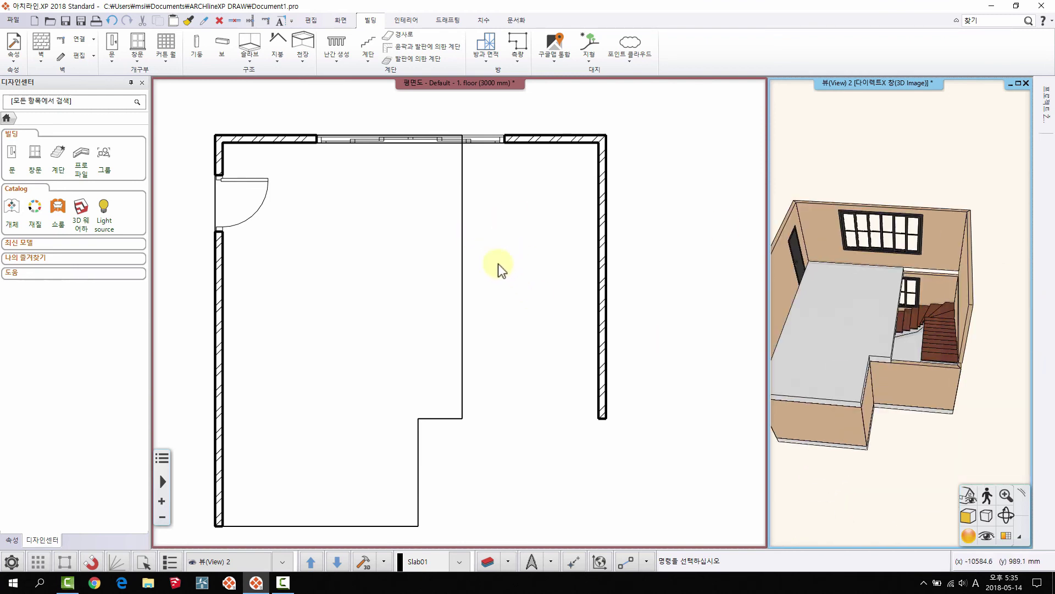
key("ctrl+z")
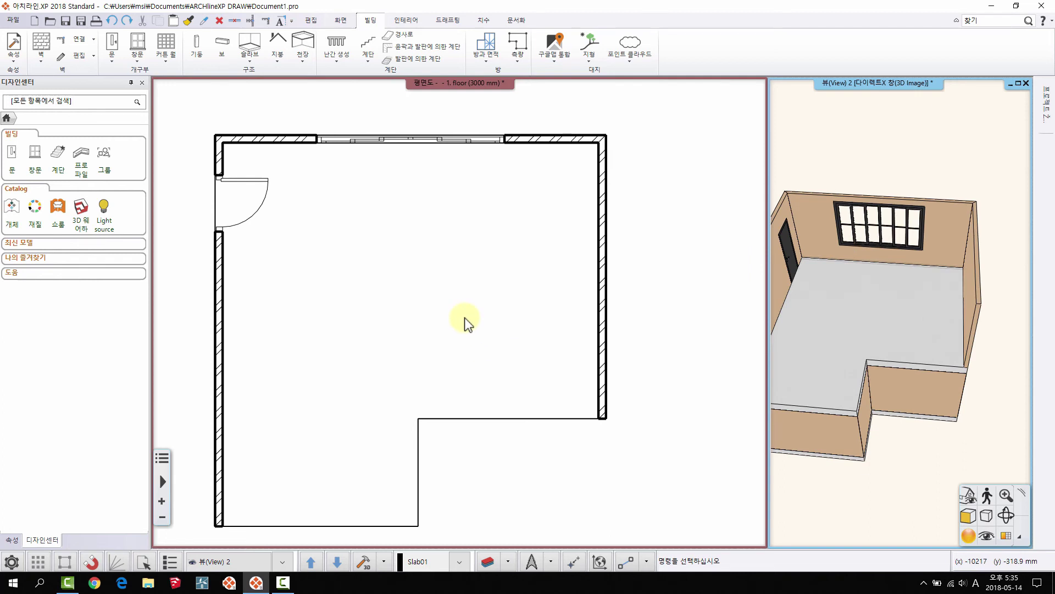
Step: Make the ground floor visible as a reference beneath the active 1. floor plan in the floor settings
left_click(464, 318)
scroll(350, 544, "up", 1)
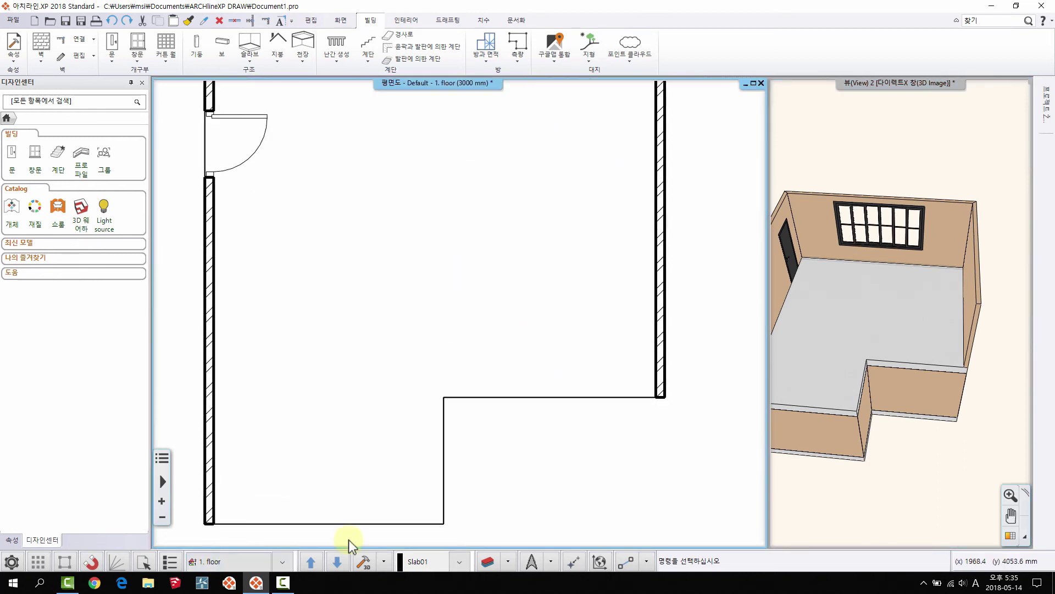
left_click(212, 561)
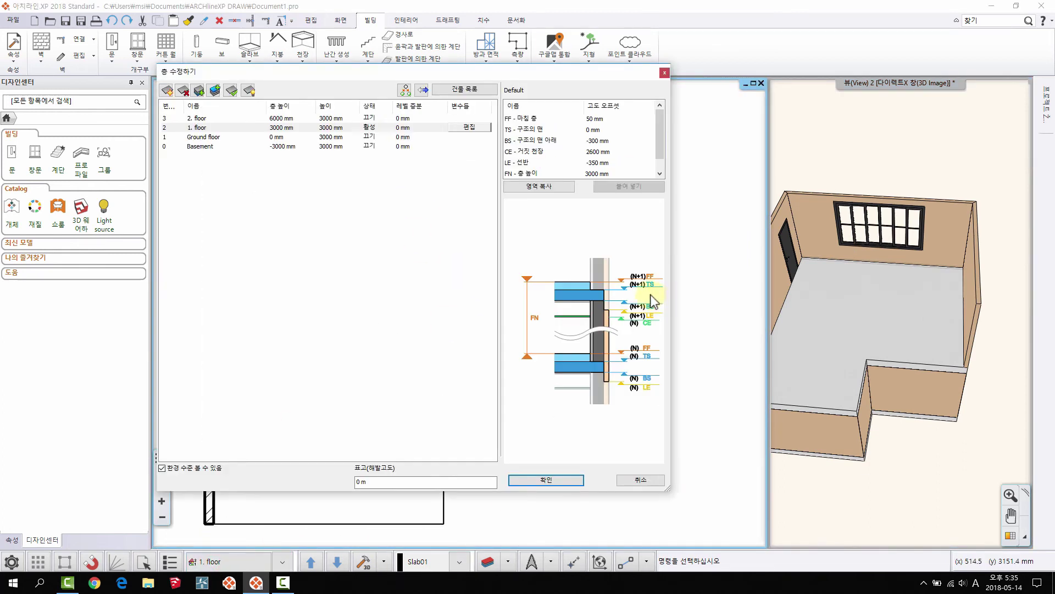
left_click(369, 137)
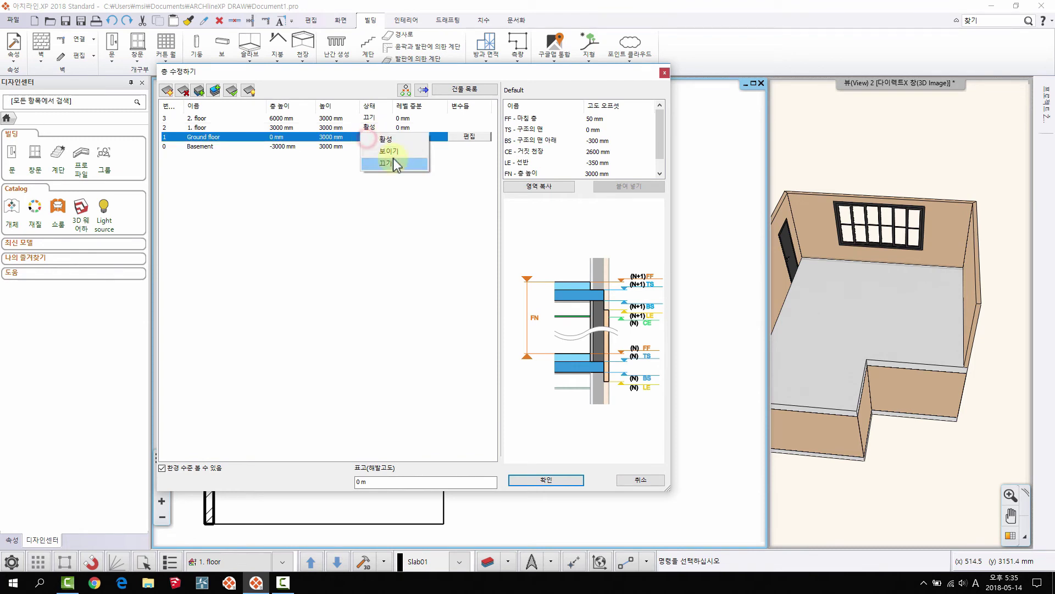
left_click(393, 150)
left_click(546, 480)
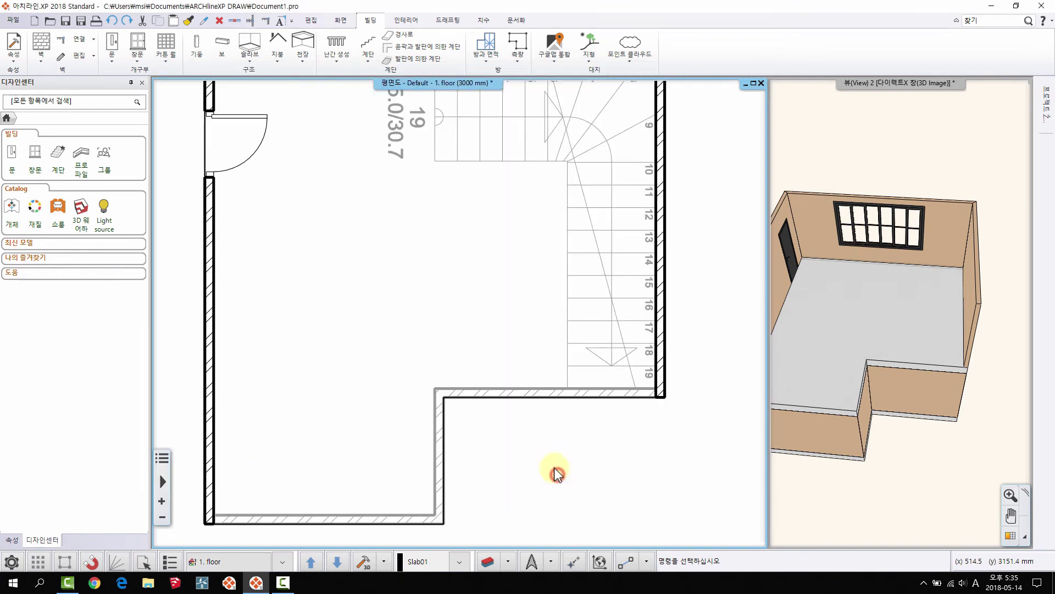
scroll(495, 253, "down", 2)
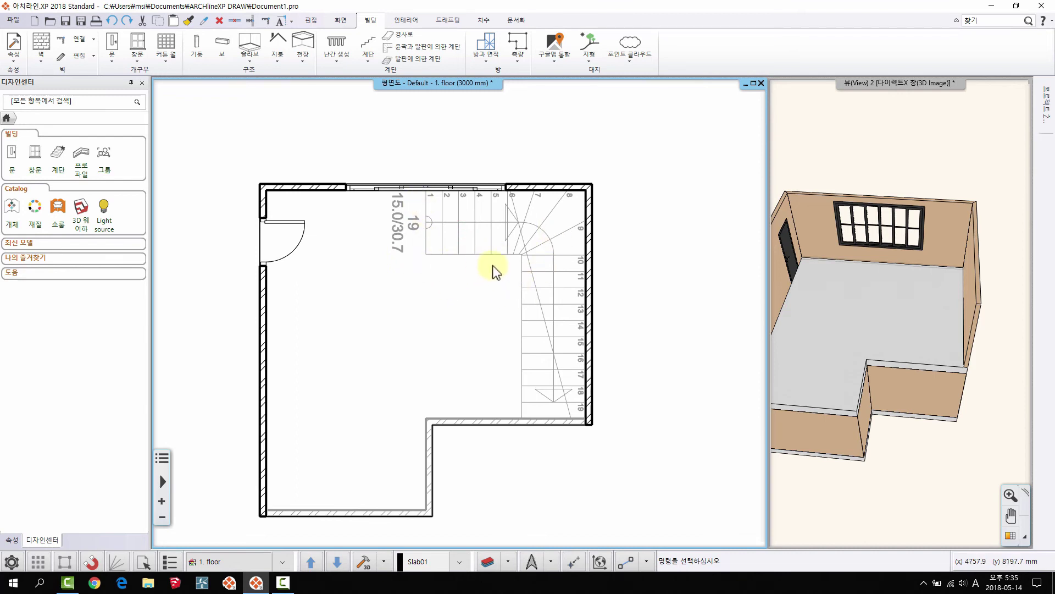
middle_click_drag(523, 272, 539, 272)
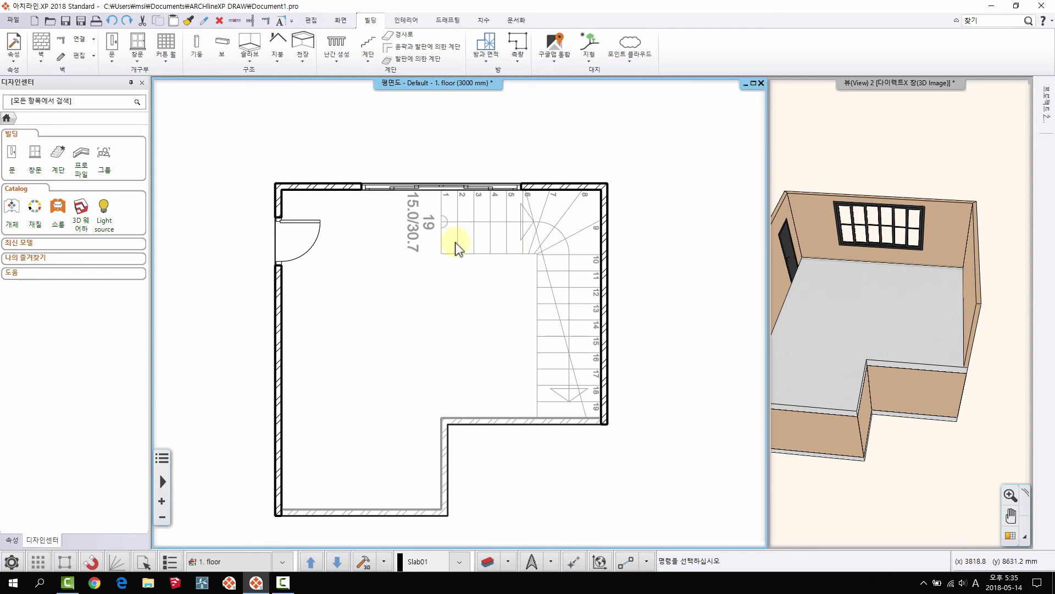
Step: Switch to the ground floor, cut the slab above the staircase with the stair's automatic slab-cutting command, and inspect the opening in 3D
key("Page_Down")
left_click(479, 223)
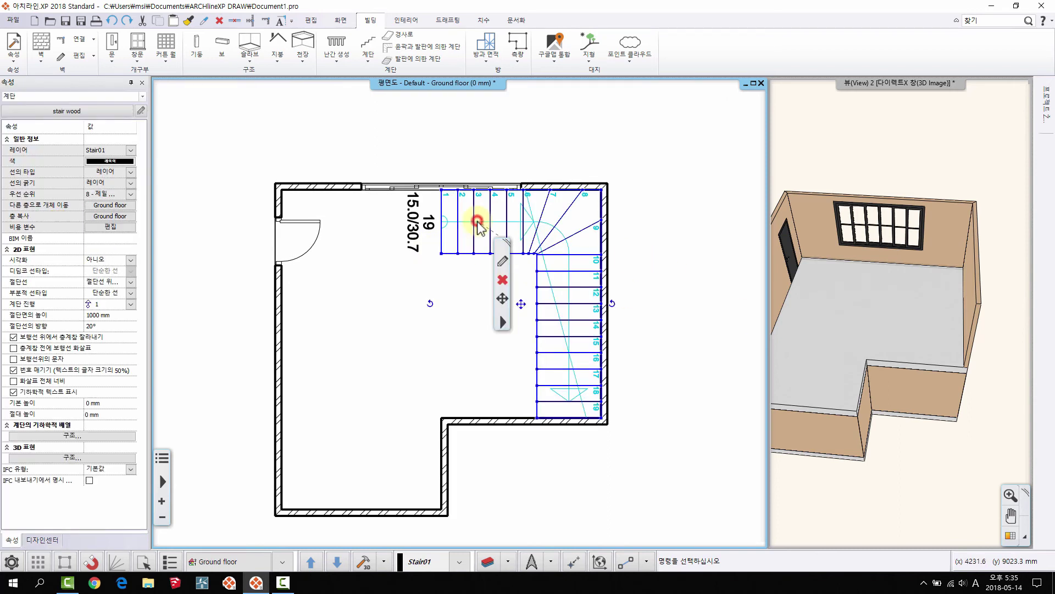
right_click(477, 221)
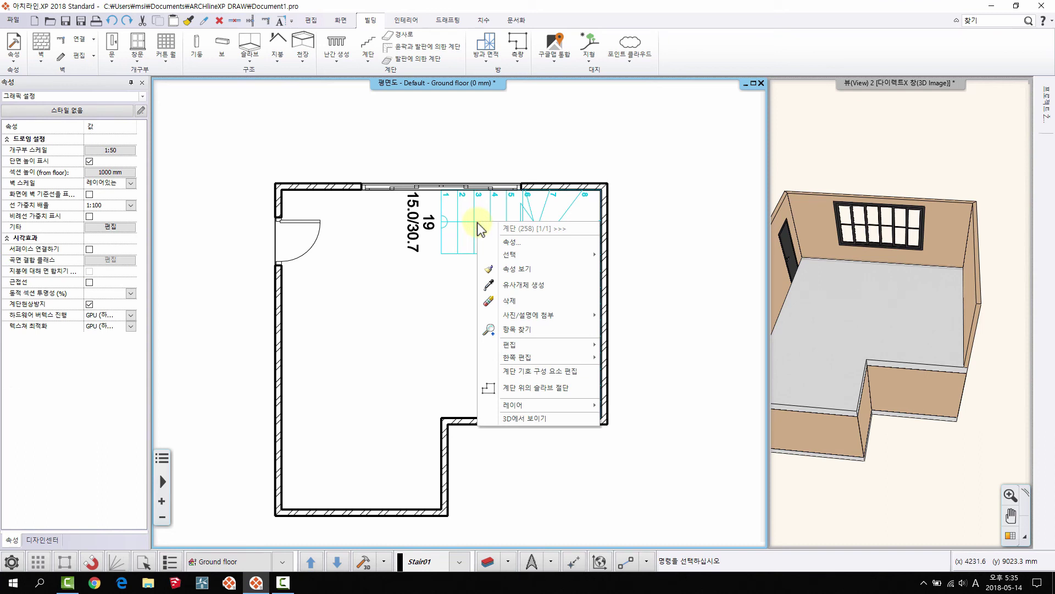
left_click(556, 389)
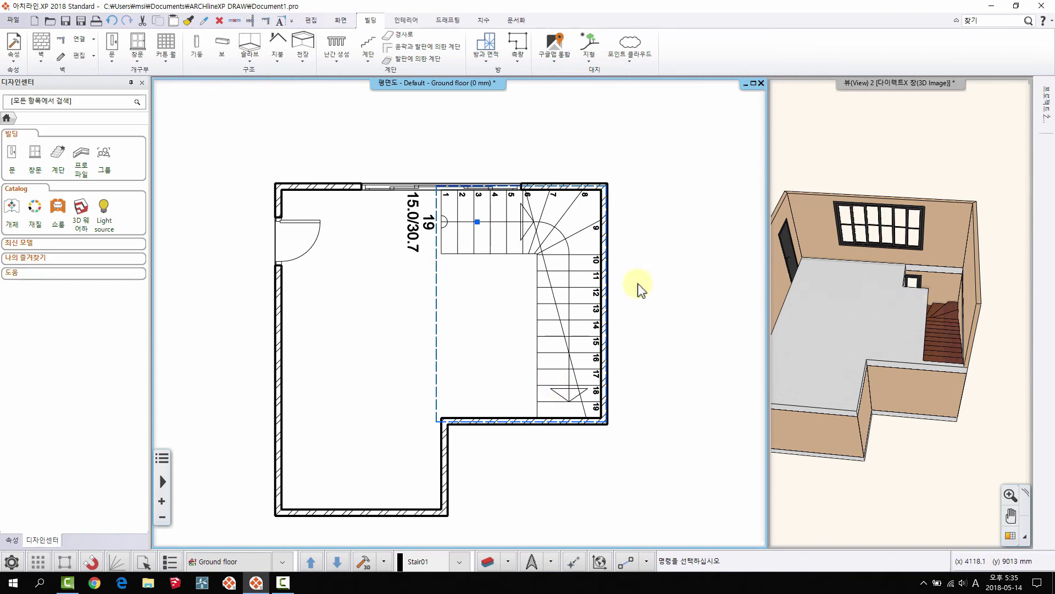
left_click(648, 299)
left_click(703, 370)
middle_click_drag(964, 376, 585, 292)
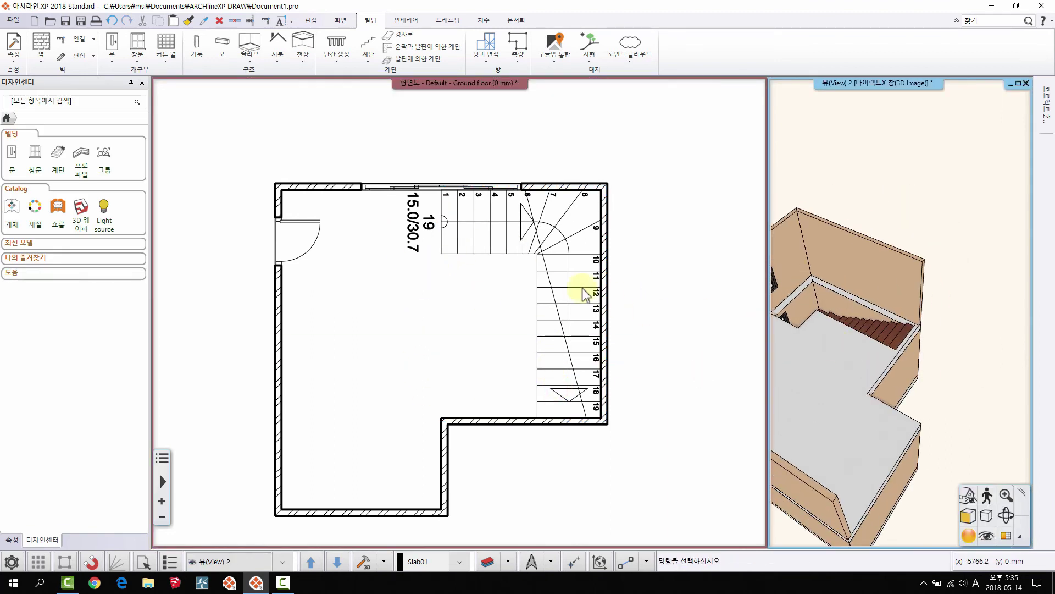
middle_click_drag(888, 325, 819, 334)
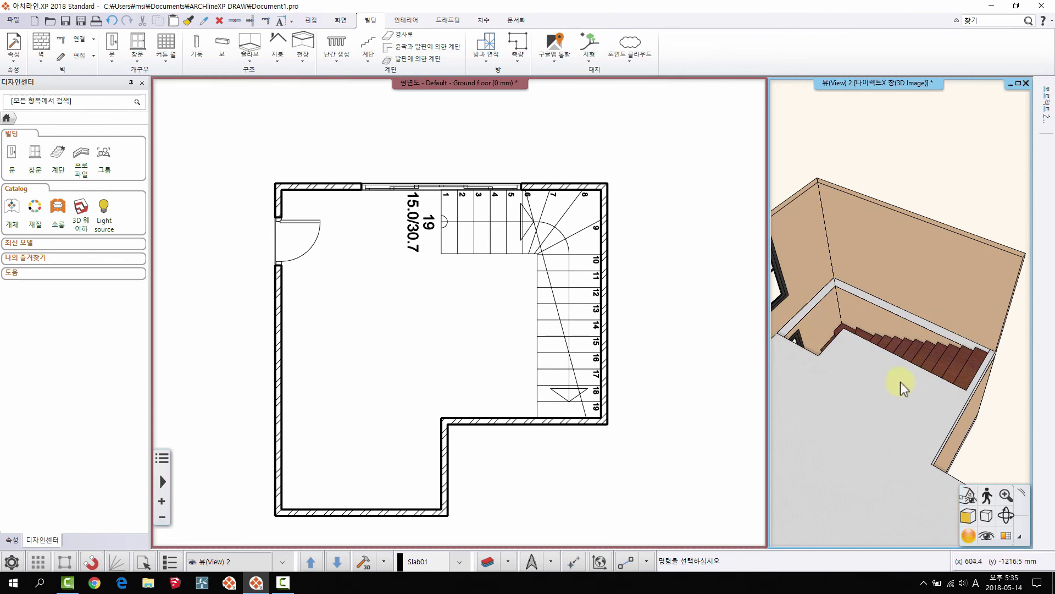
middle_click_drag(900, 381, 857, 285)
middle_click_drag(978, 335, 934, 387)
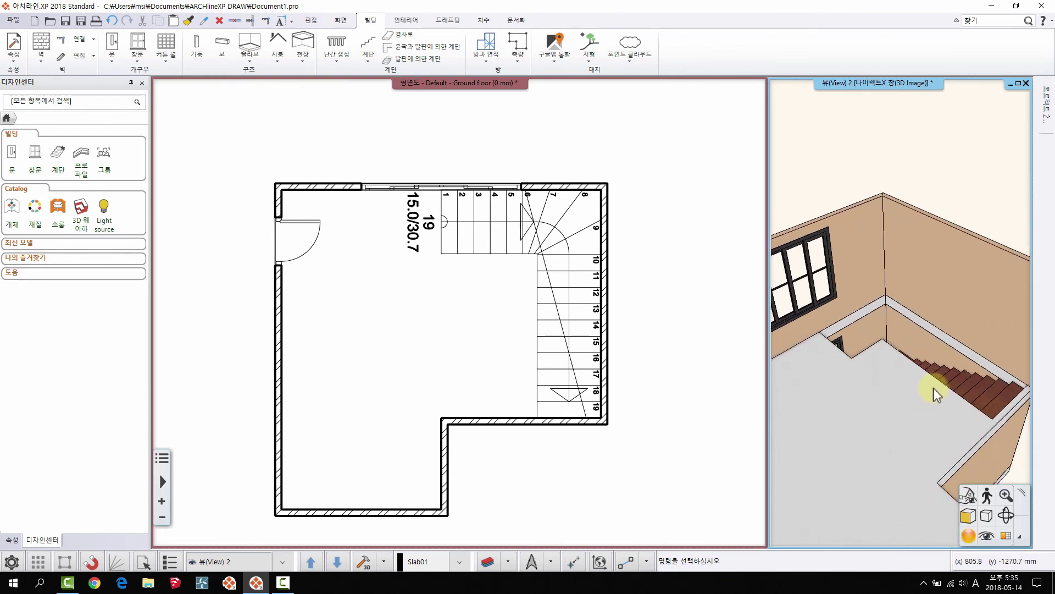
left_click(503, 318)
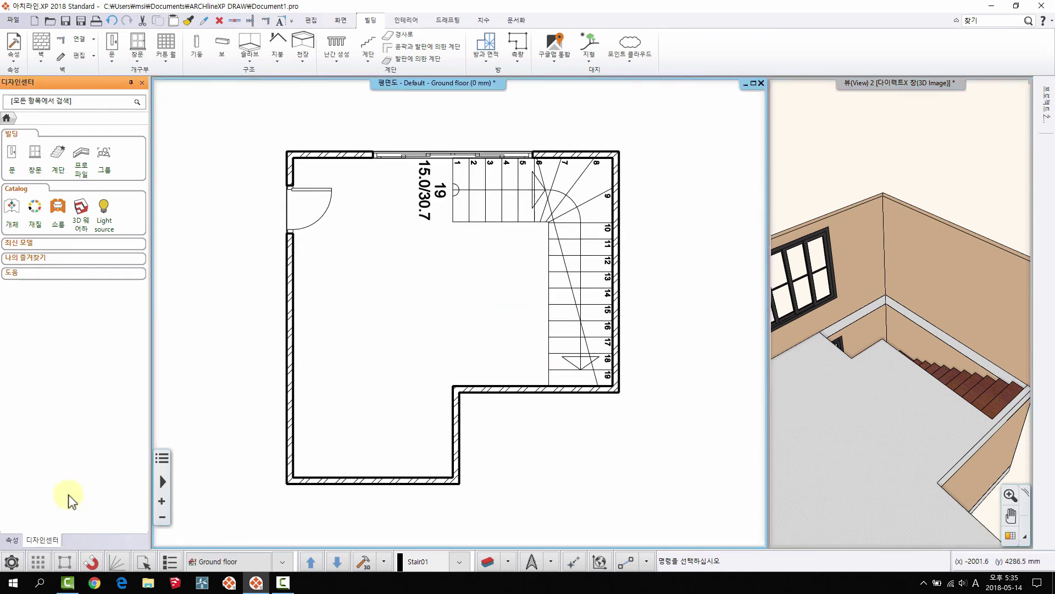
Step: Examine the minimum ceiling height in the program's stair standard settings
left_click(11, 561)
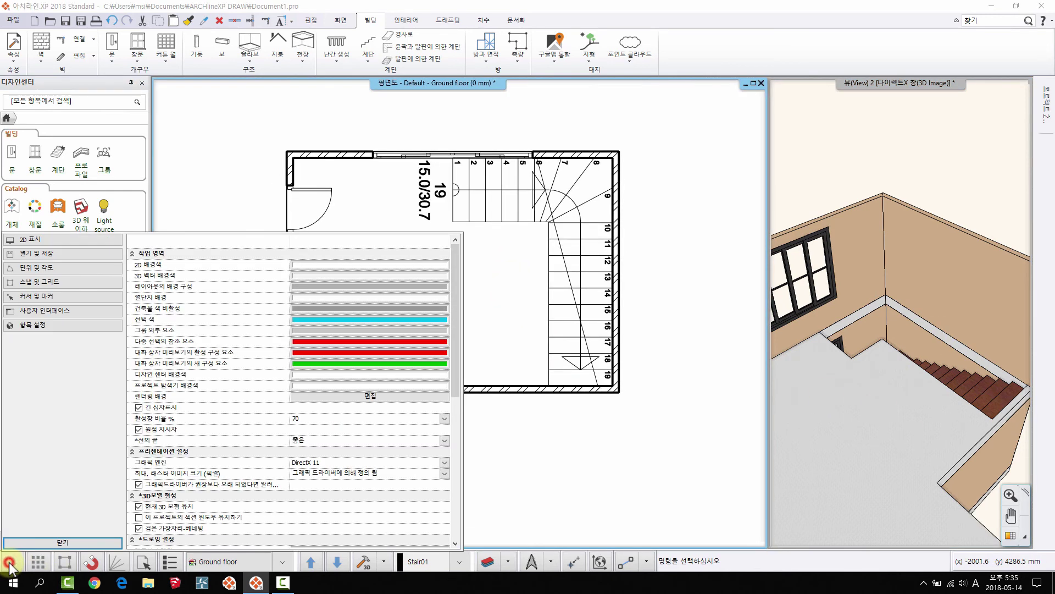
left_click(36, 325)
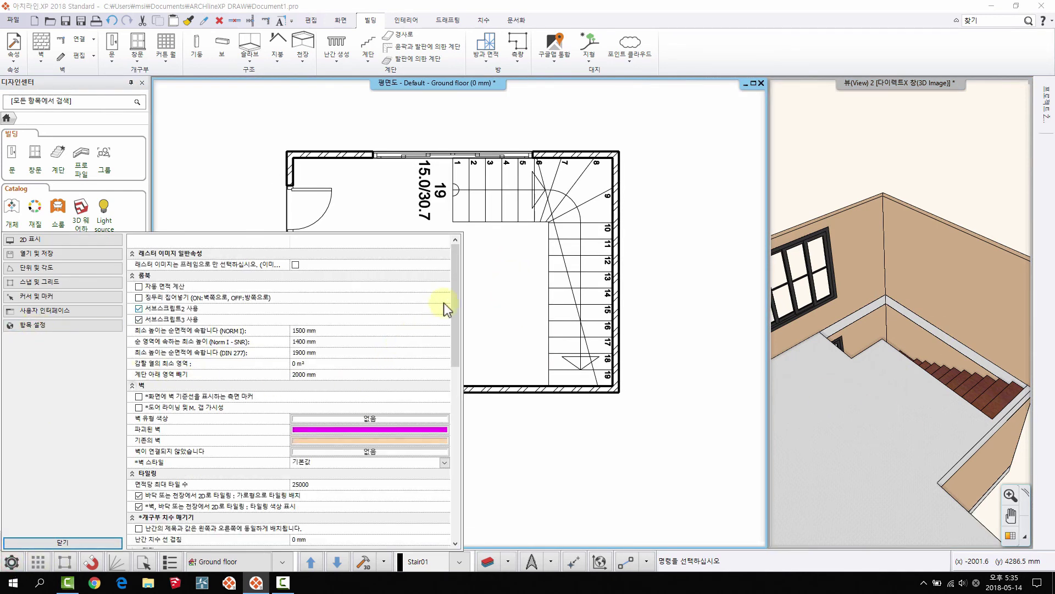
left_click_drag(455, 300, 455, 345)
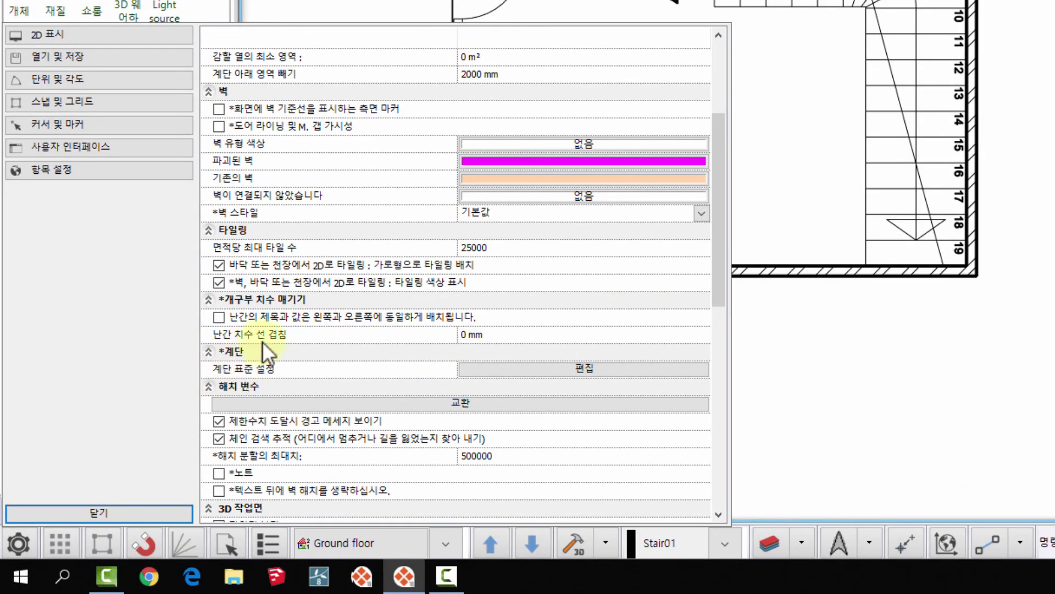
left_click(568, 368)
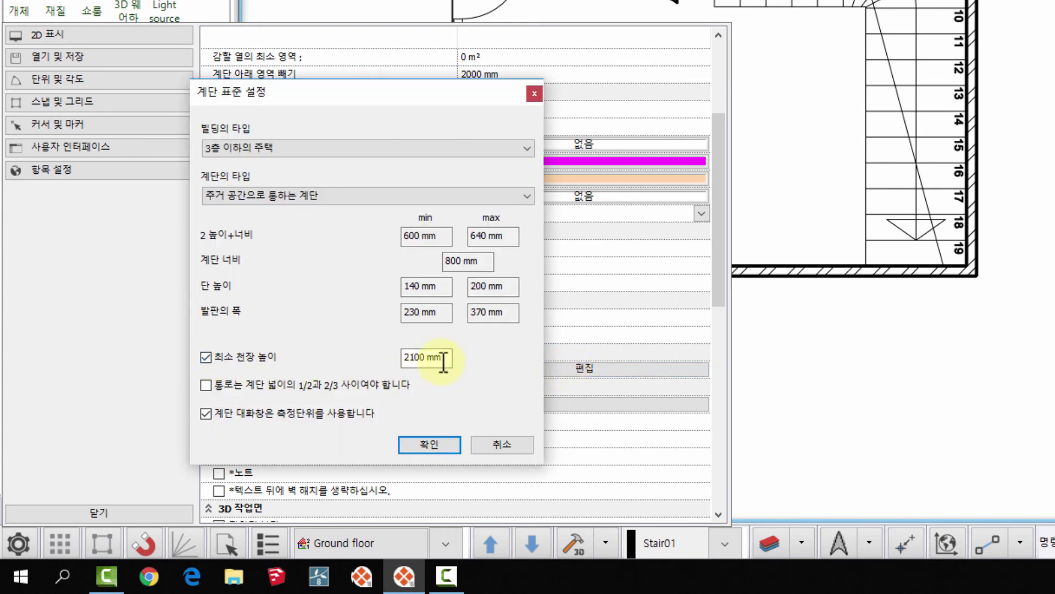
left_click_drag(447, 356, 288, 444)
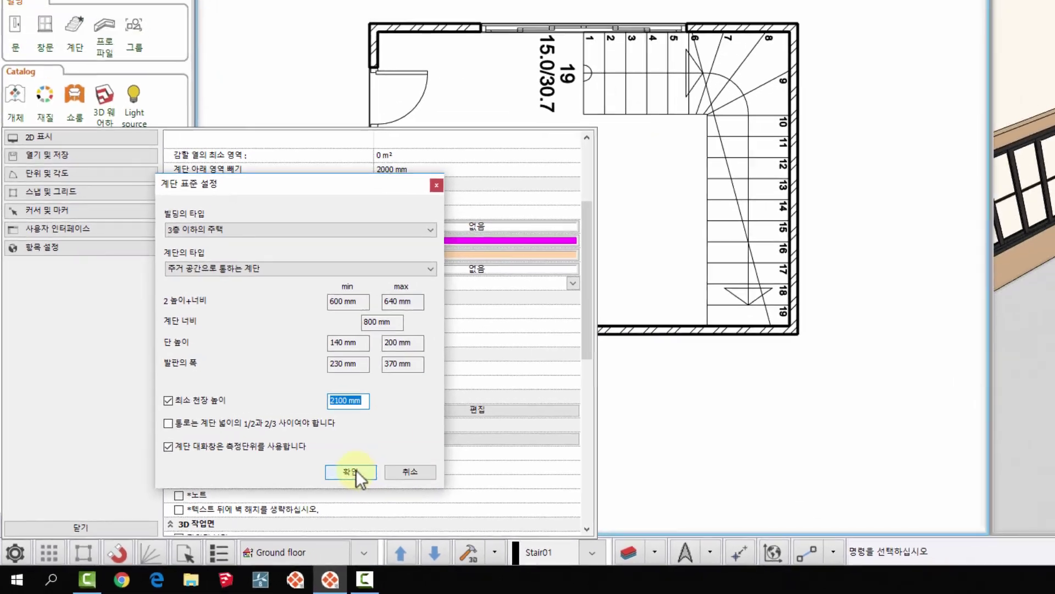
left_click(429, 444)
left_click(62, 542)
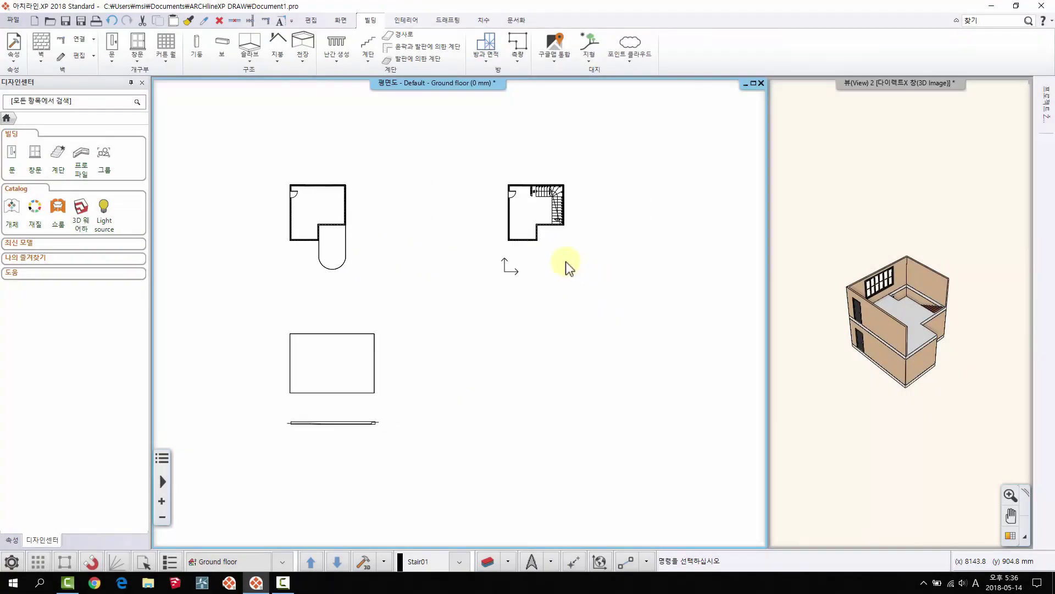
Step: Draw a rectangular slab by polygon, about 4604 mm wide and 3310 mm deep, in the empty area below the building plan
scroll(566, 261, "up", 7)
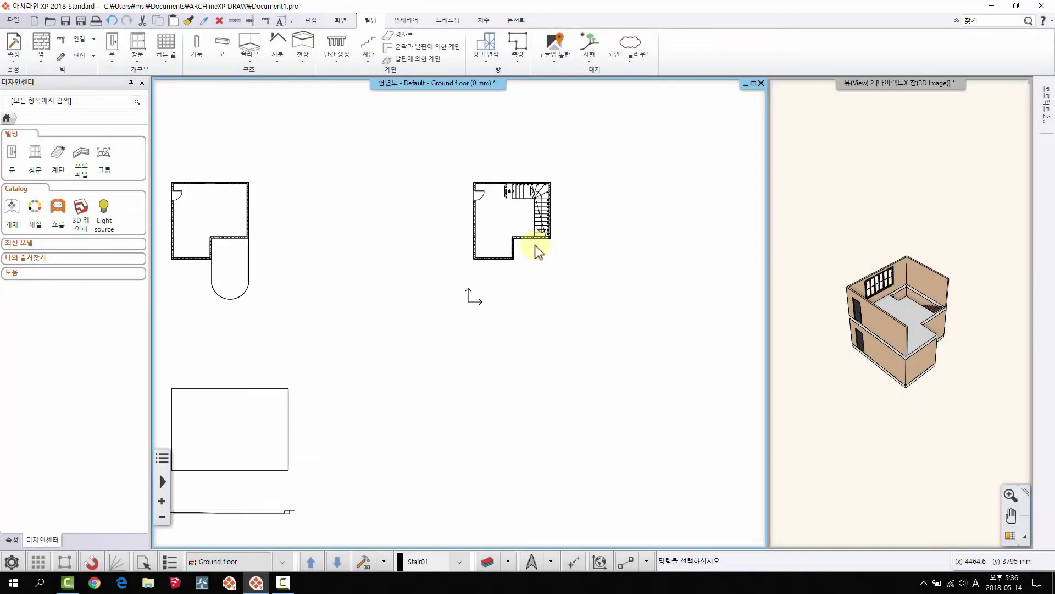
middle_click_drag(894, 147, 882, 129)
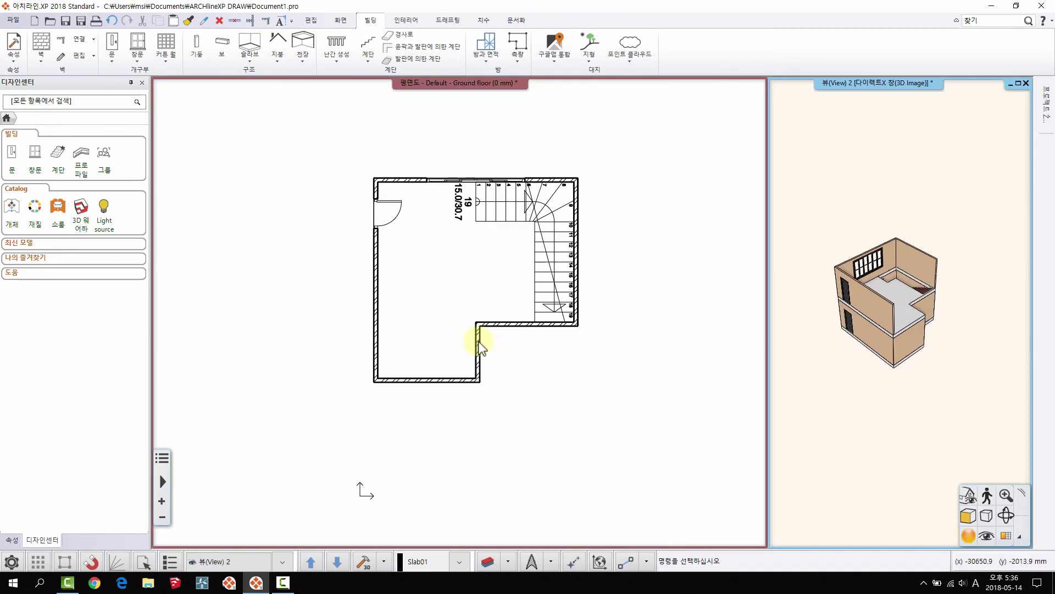
middle_click_drag(431, 322, 413, 226)
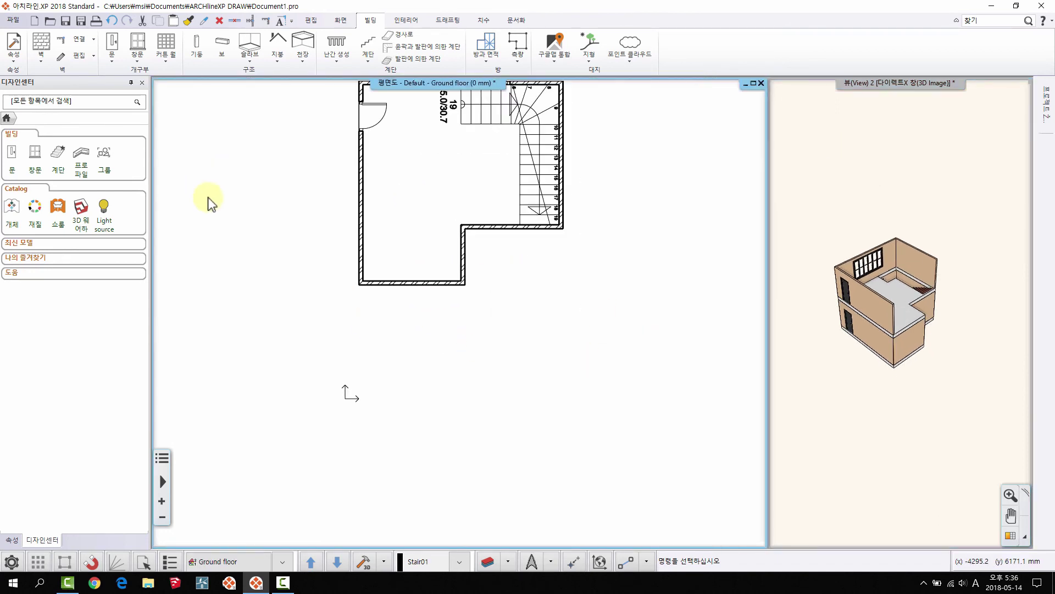
left_click(248, 55)
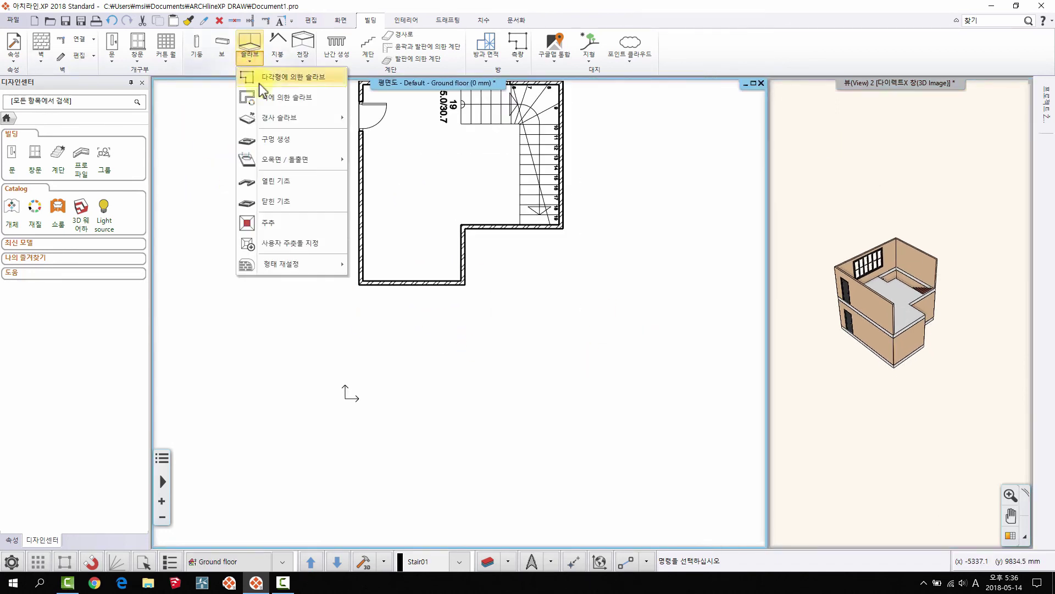
left_click(259, 83)
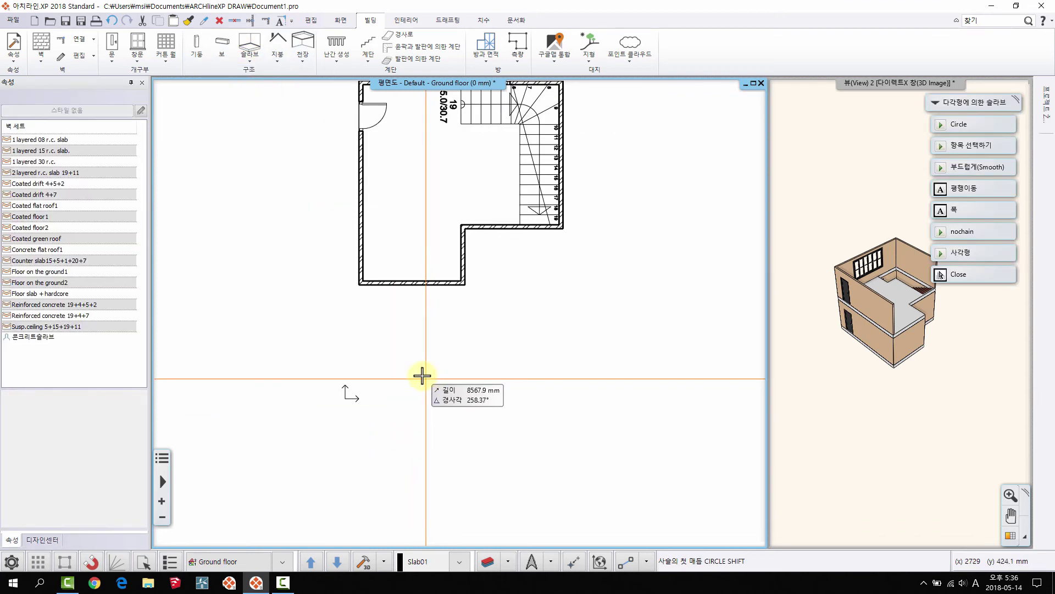
left_click(426, 380)
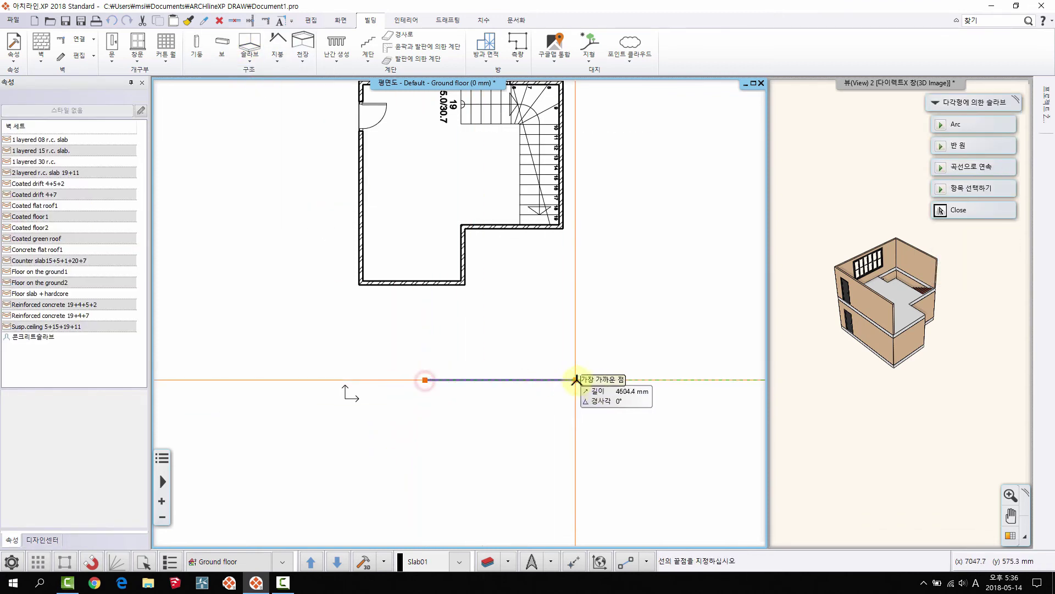
left_click(576, 380)
left_click(575, 488)
left_click(426, 488)
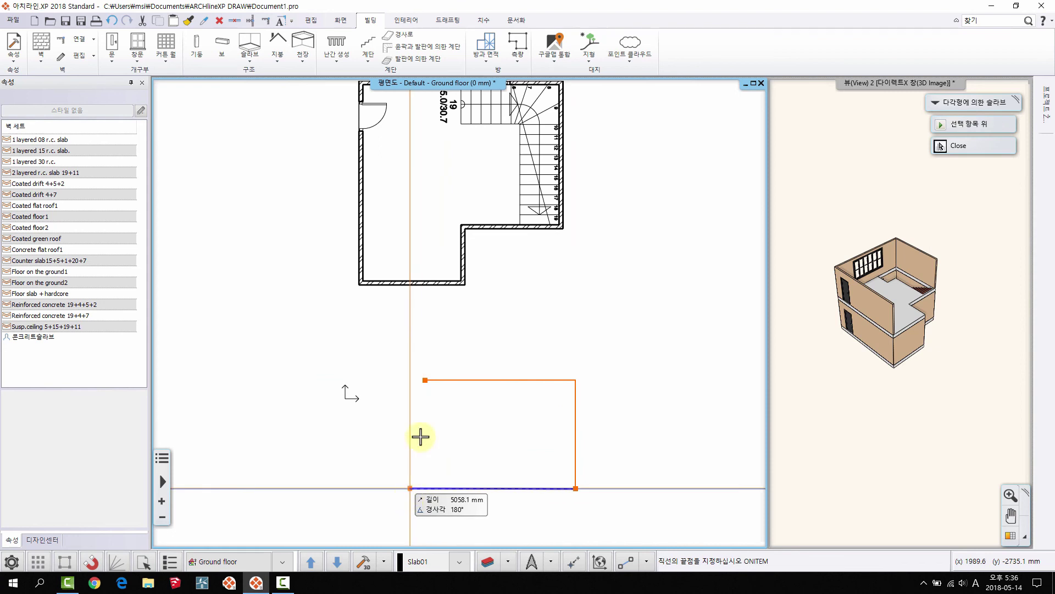
left_click(426, 380)
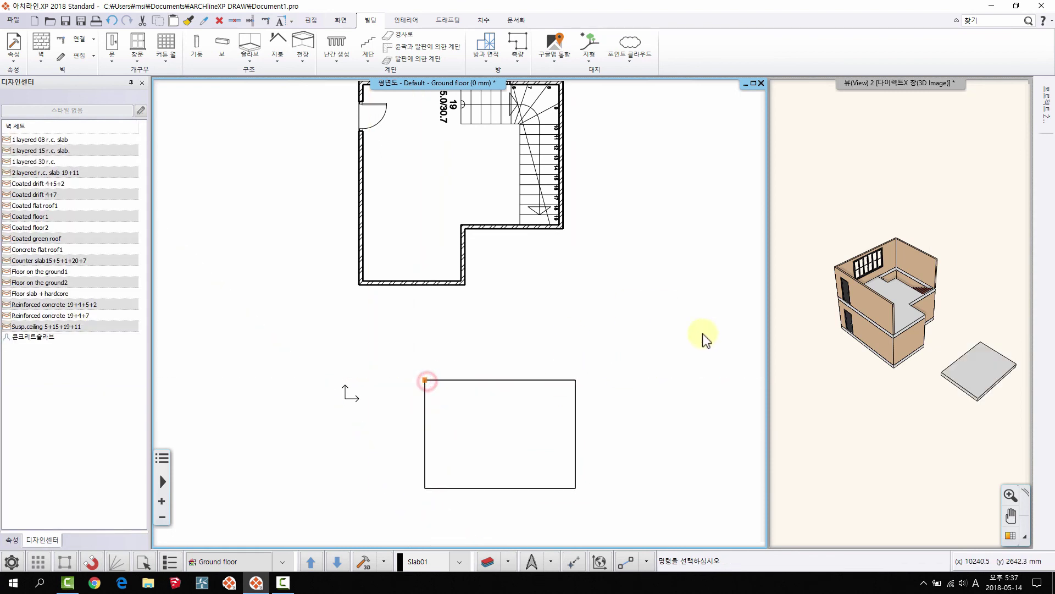
Step: View the new rectangular slab in 3D and open its slab properties
middle_click_drag(937, 352, 912, 343)
scroll(911, 343, "up", 5)
middle_click_drag(975, 379, 768, 205)
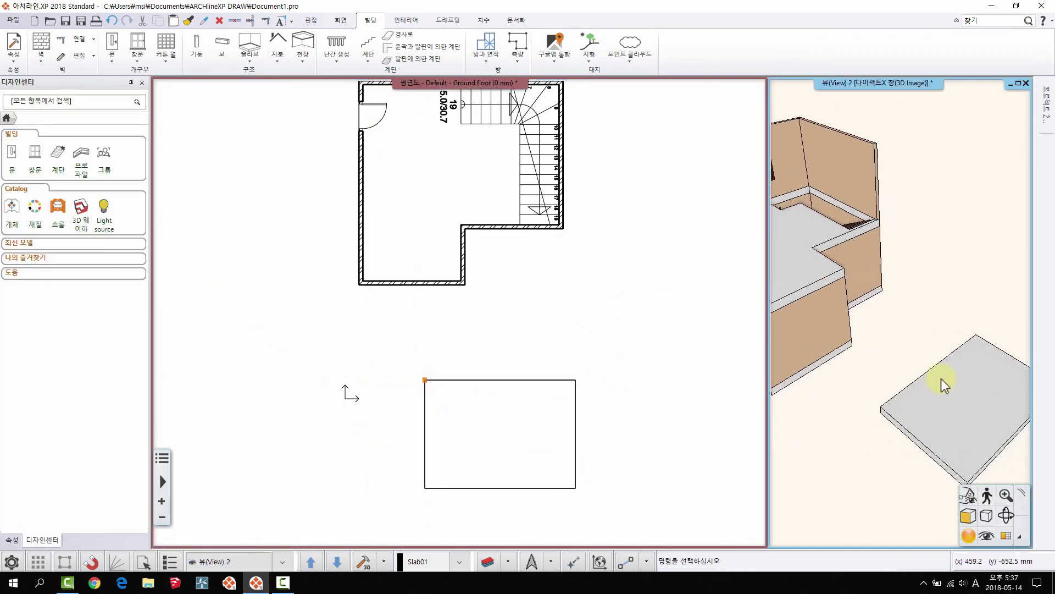
middle_click_drag(941, 378, 793, 165)
middle_click_drag(495, 432, 493, 341)
scroll(519, 371, "up", 2)
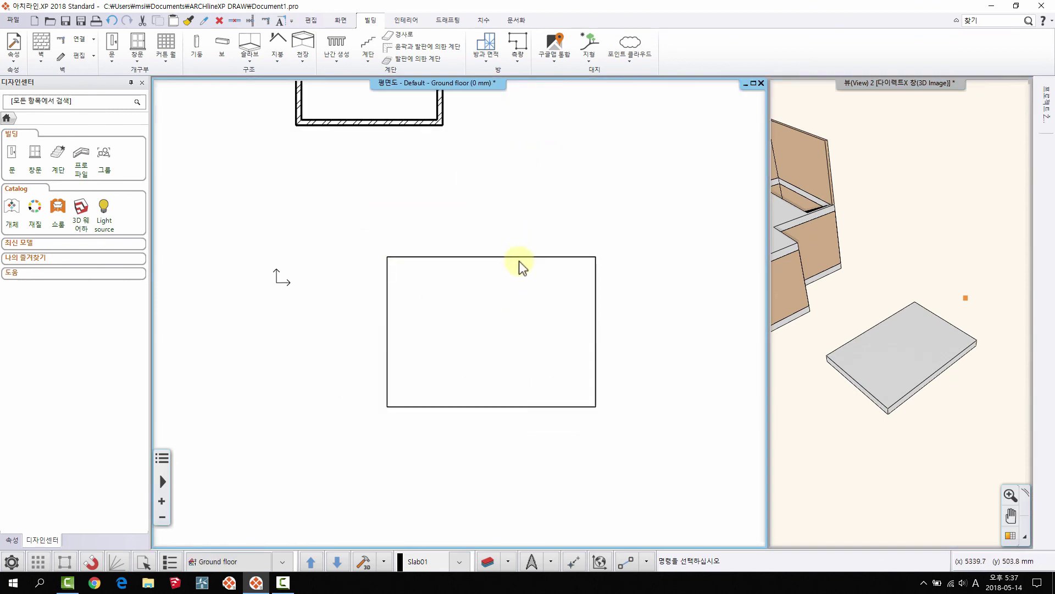
left_click(519, 260)
right_click(519, 261)
left_click(540, 276)
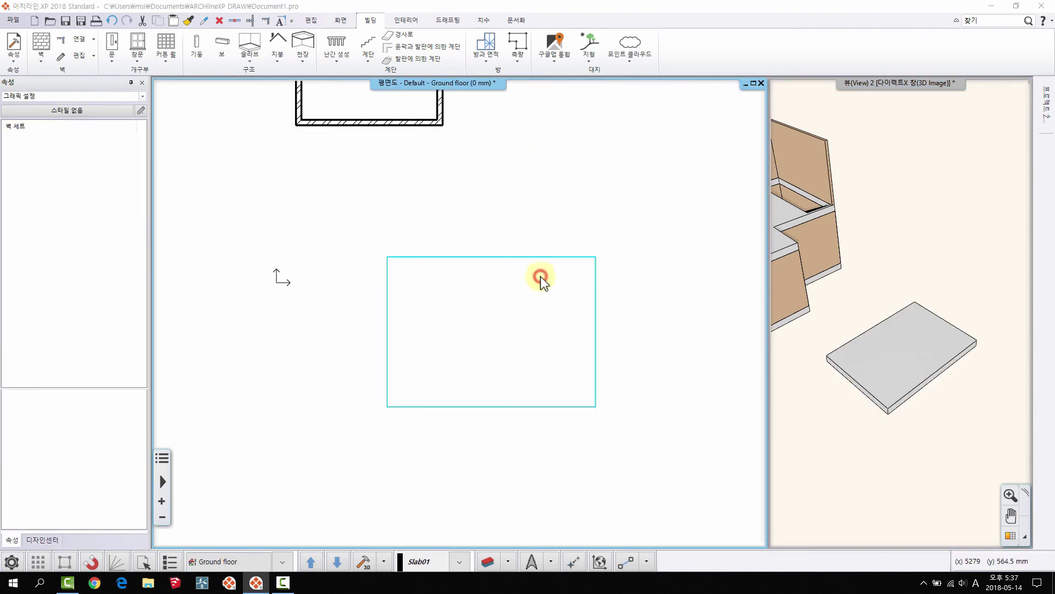
left_click_drag(644, 155, 654, 101)
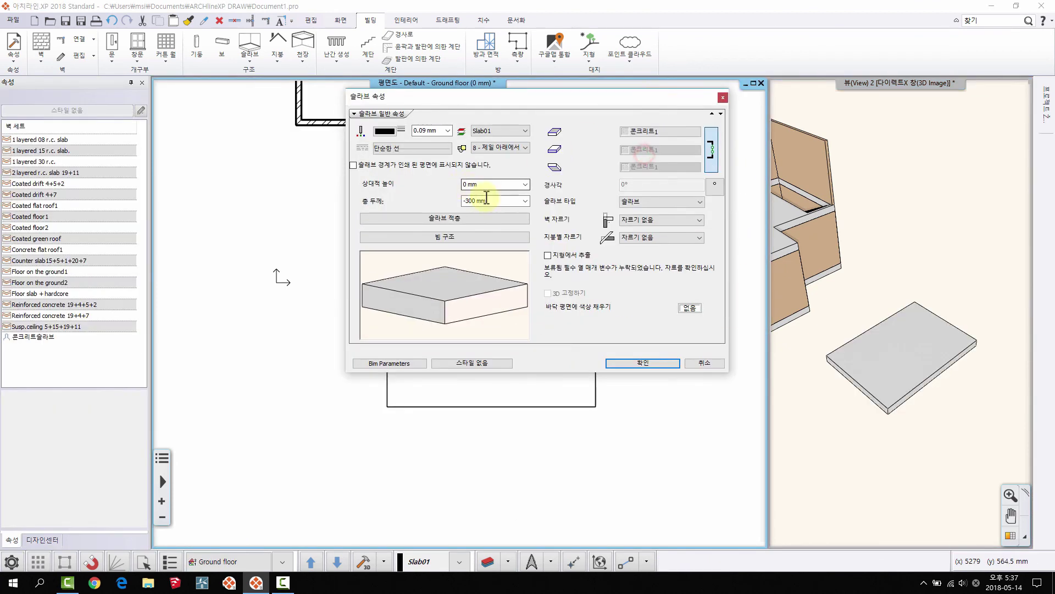
Step: Try the option that hides the slab boundary in the printed plan, and turn it off again
double_click(507, 200)
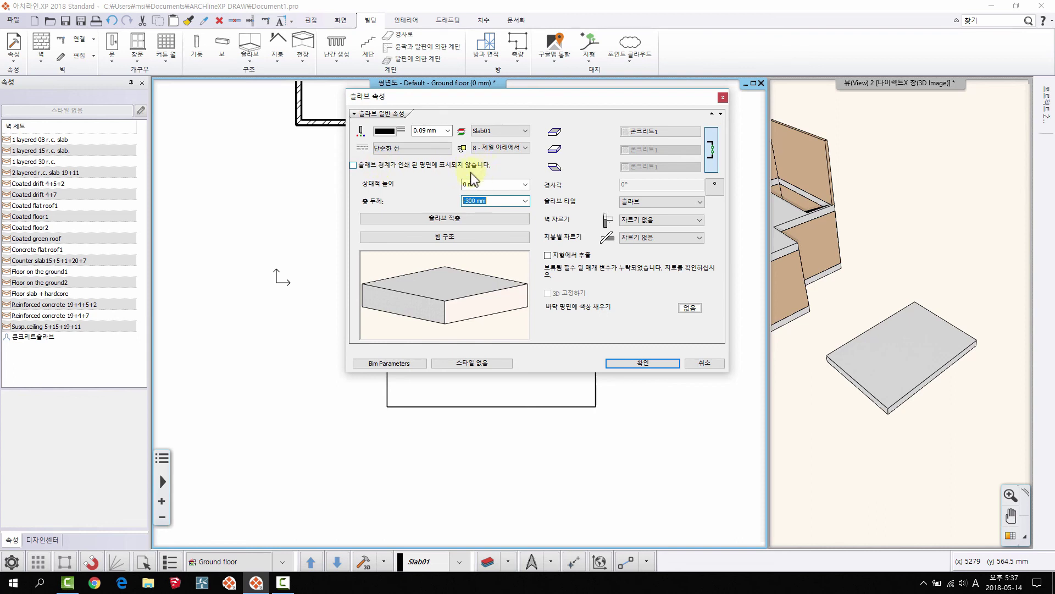
left_click(353, 165)
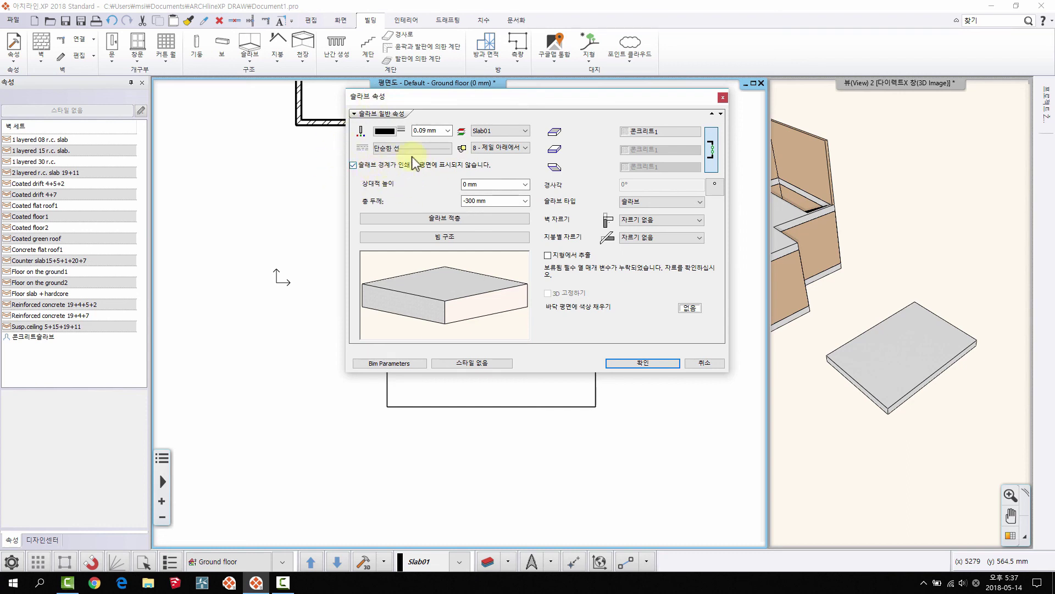
left_click(354, 165)
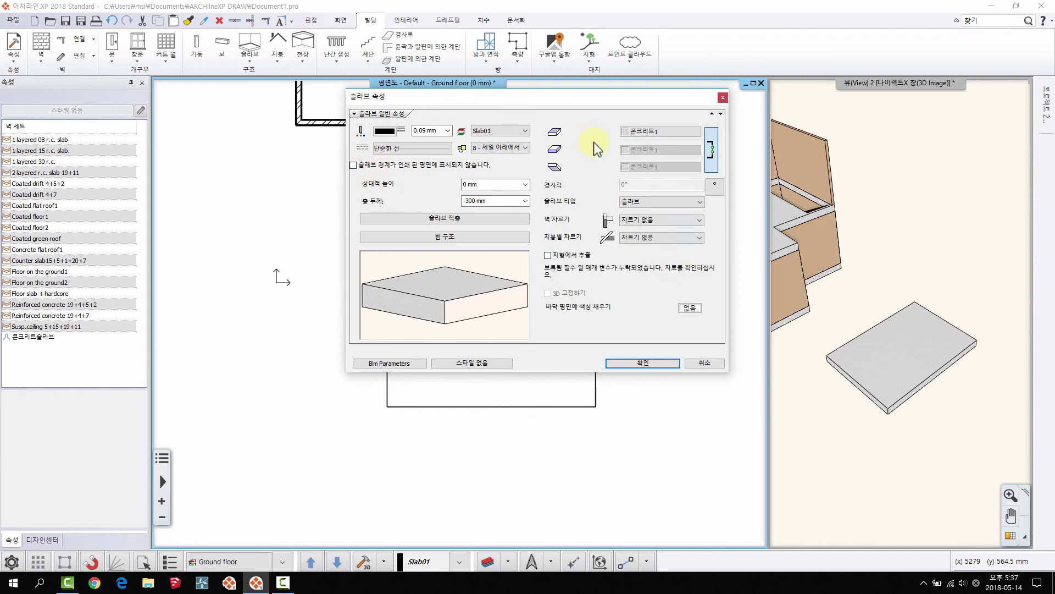
left_click_drag(542, 100, 432, 92)
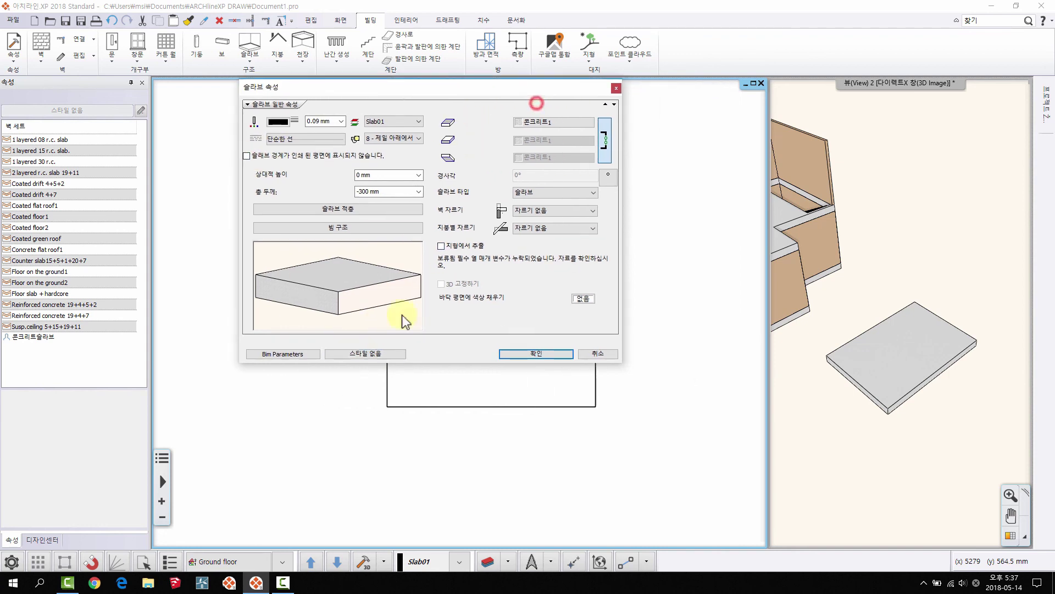
Step: Apply the "2 layered r.c. slab 19+11" set to the rectangular slab and inspect its layers in 3D
left_click(363, 357)
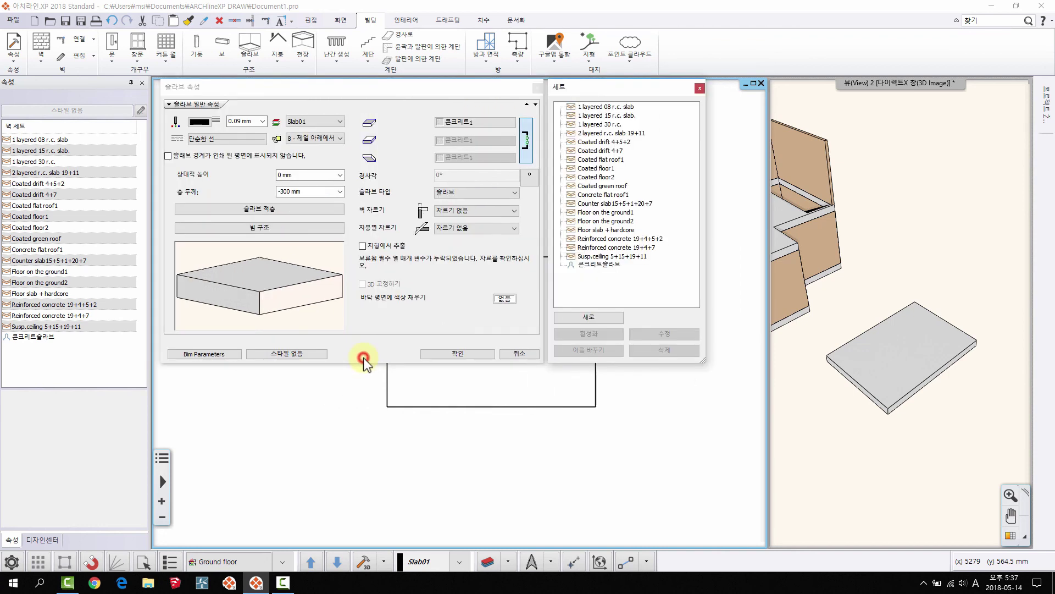
left_click(601, 134)
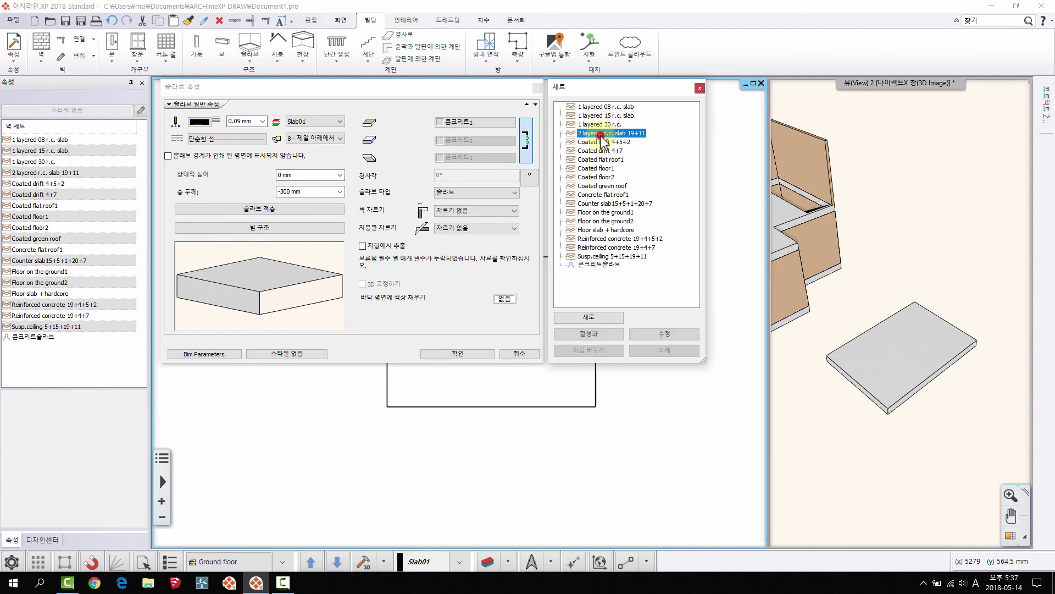
left_click(589, 333)
left_click(458, 354)
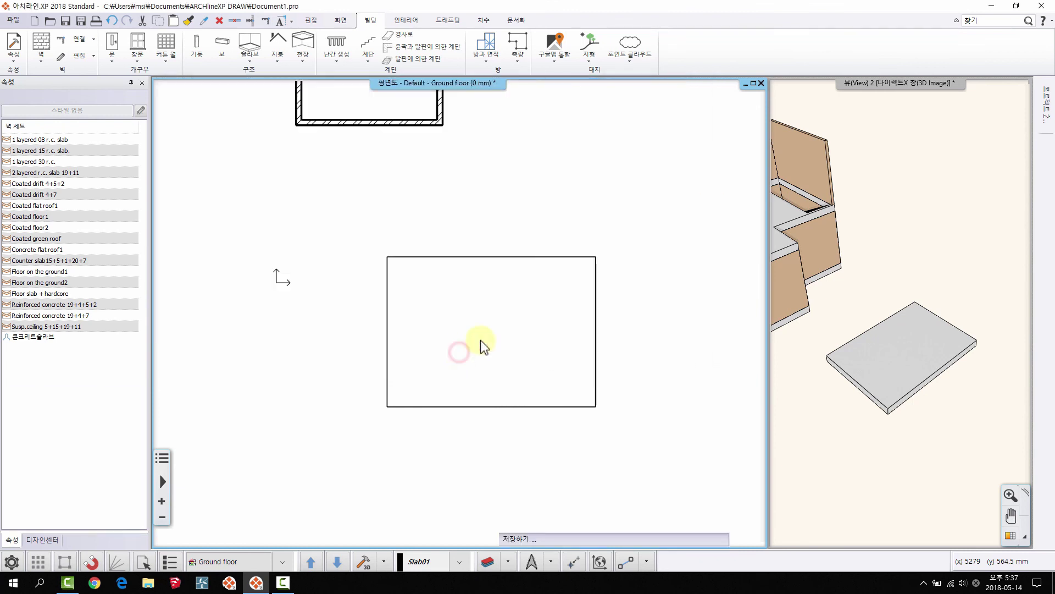
scroll(489, 245, "up", 2)
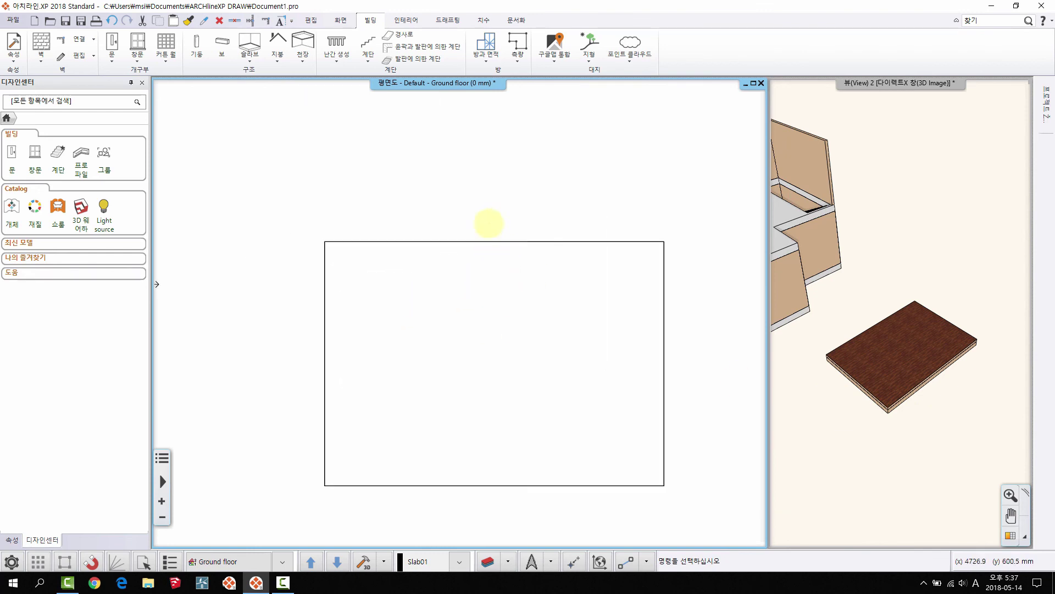
left_click(483, 216)
right_click(484, 215)
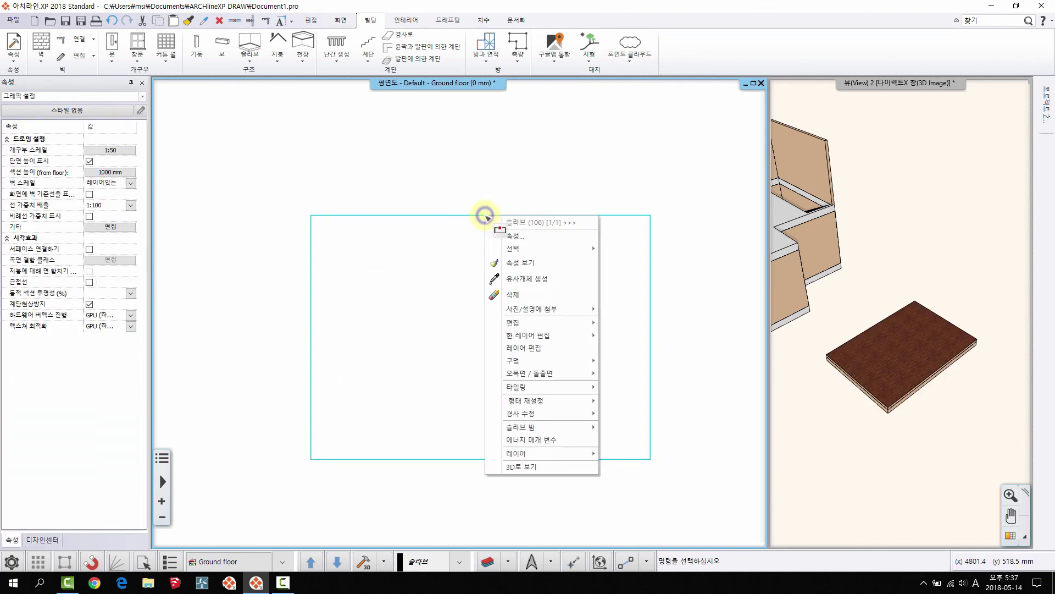
left_click(866, 428)
left_click_drag(865, 427, 882, 386)
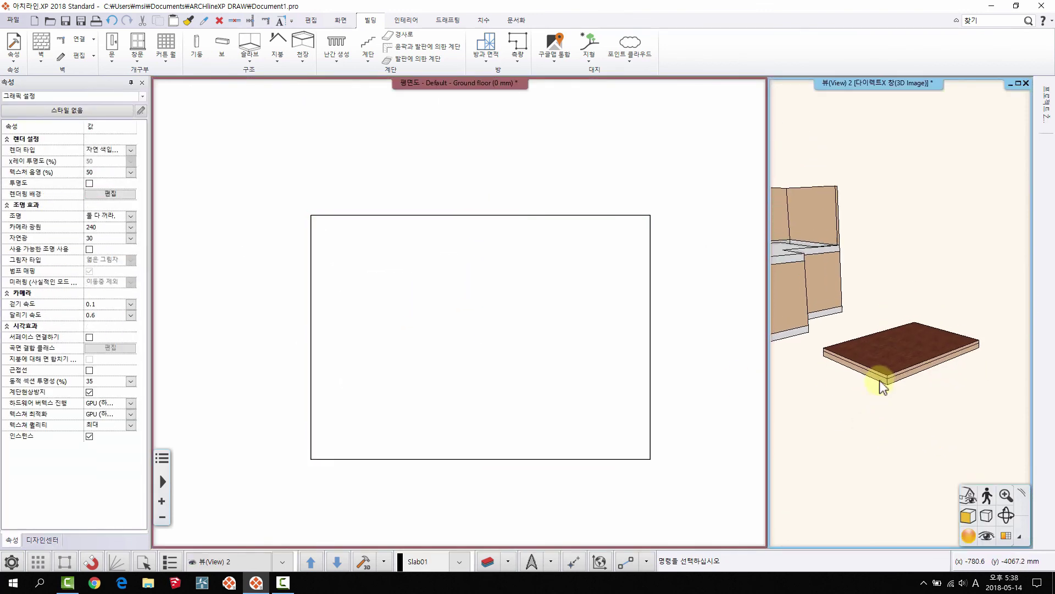
scroll(886, 361, "up", 3)
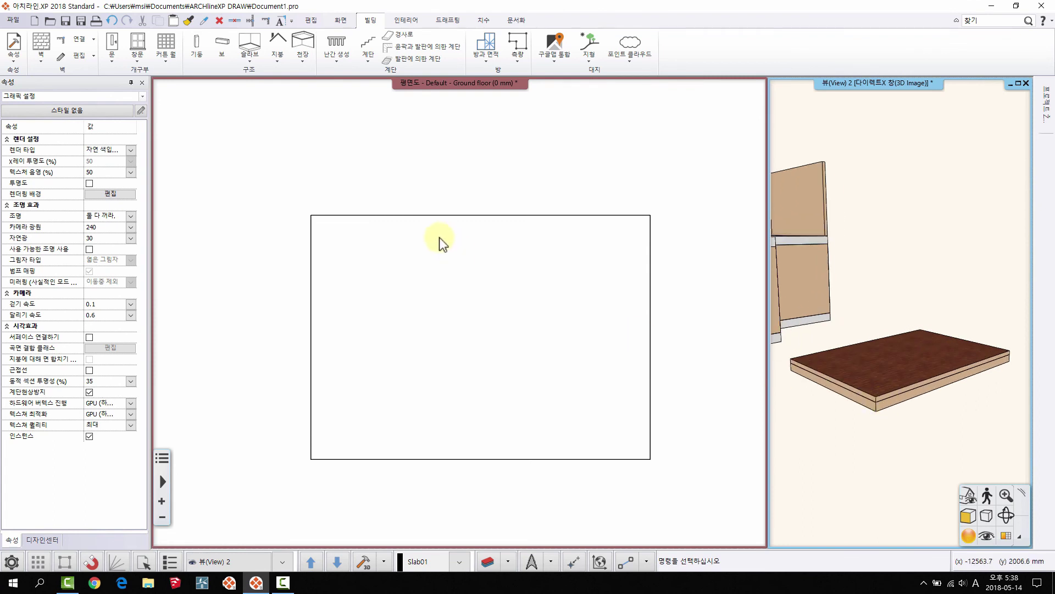
Step: Try reshaping only the slab's lower layer by moving its two left corner nodes inward
middle_click_drag(496, 223, 472, 195)
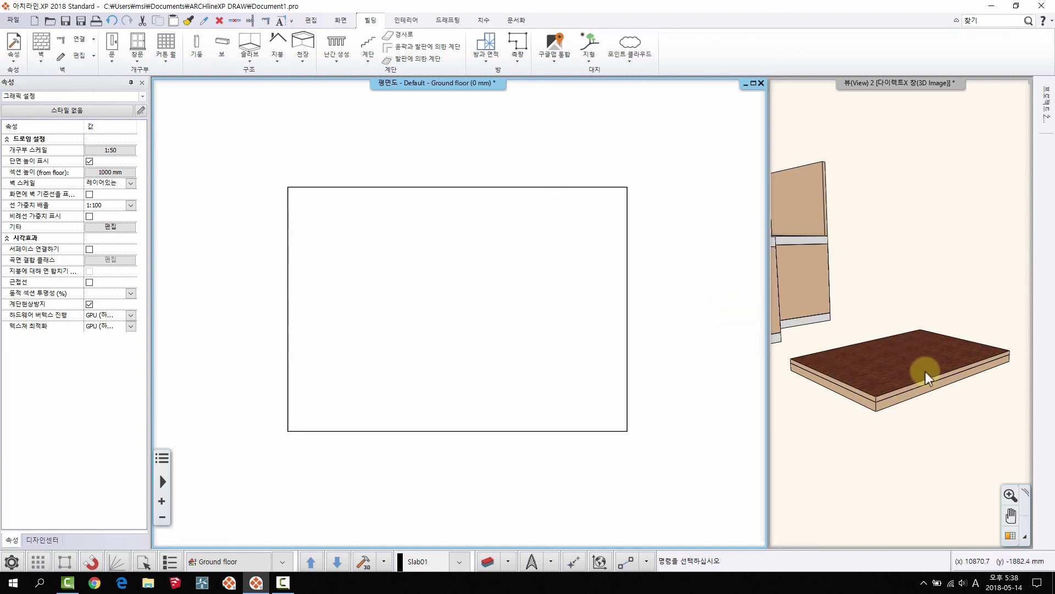
left_click(444, 188)
right_click(454, 188)
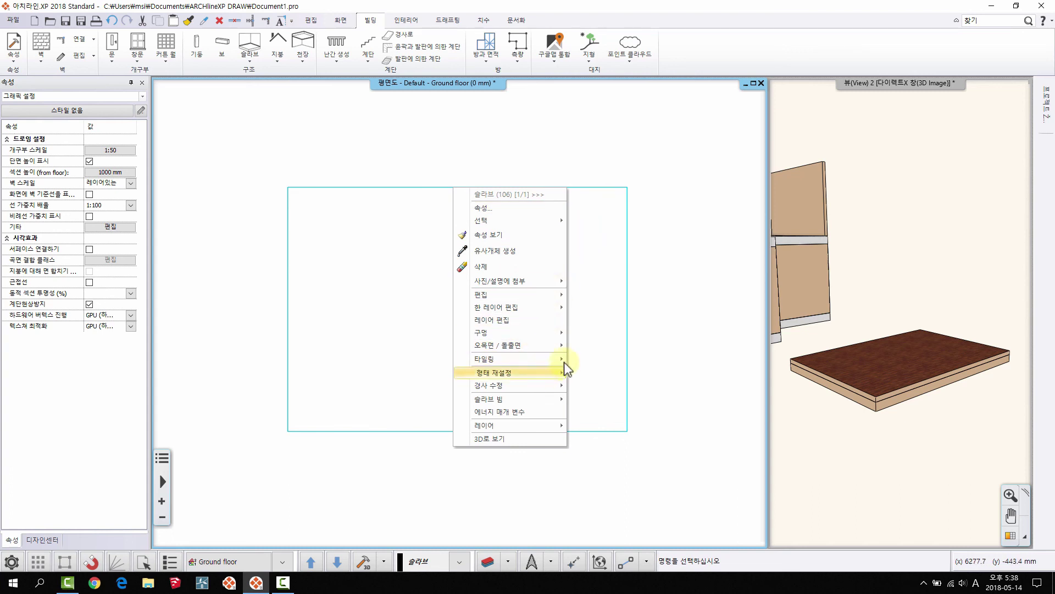
mouse_move(543, 318)
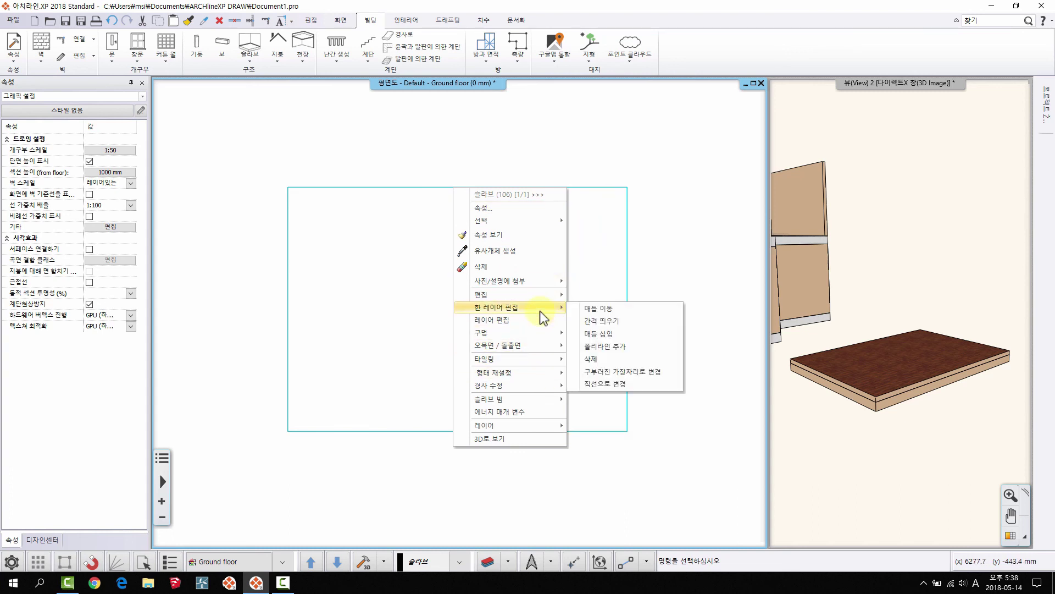
left_click(599, 308)
left_click(404, 254)
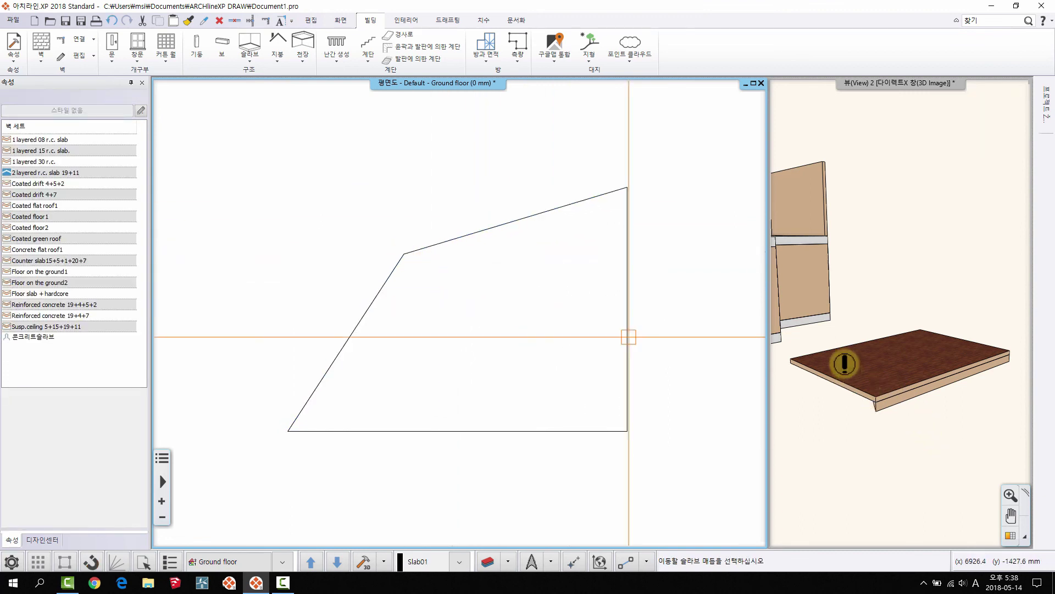
left_click(415, 438)
left_click(431, 379)
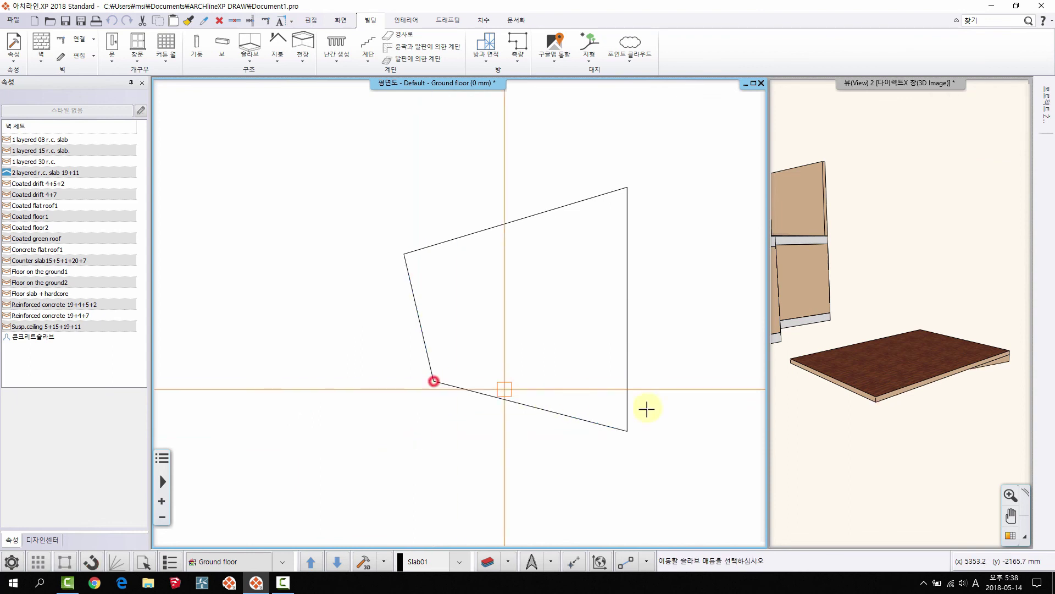
key("Escape")
middle_click_drag(591, 349, 568, 345)
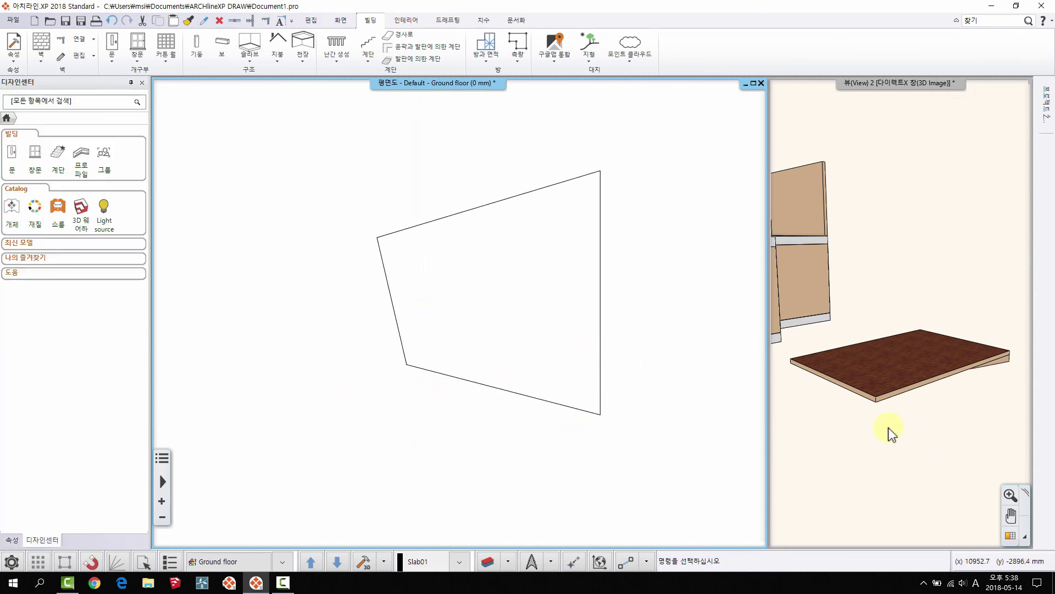
left_click_drag(888, 427, 874, 451)
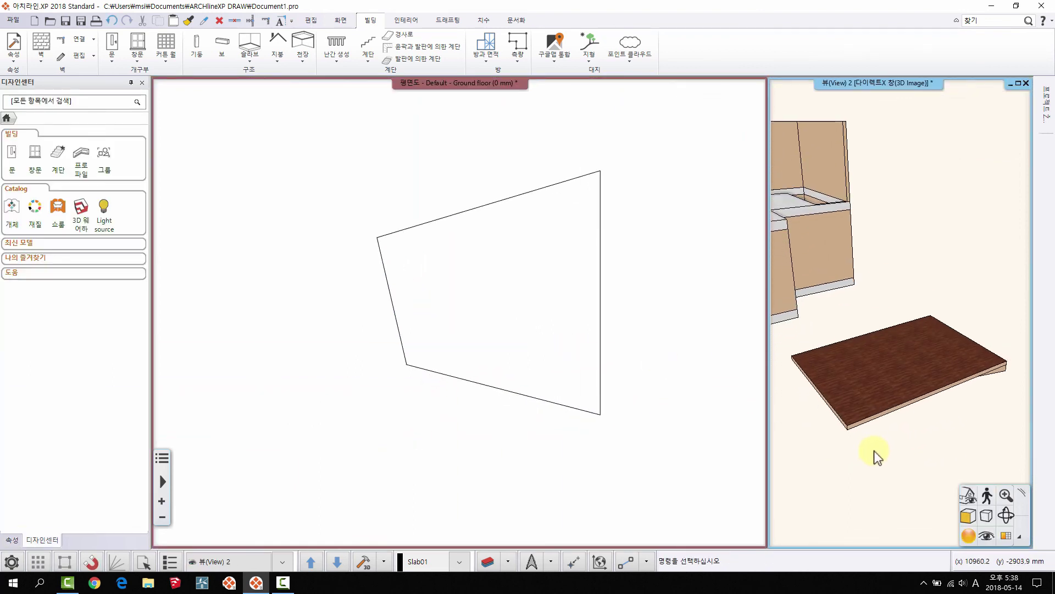
Step: Undo both corner moves of the slab's lower layer
left_click(475, 313)
key("ctrl+z")
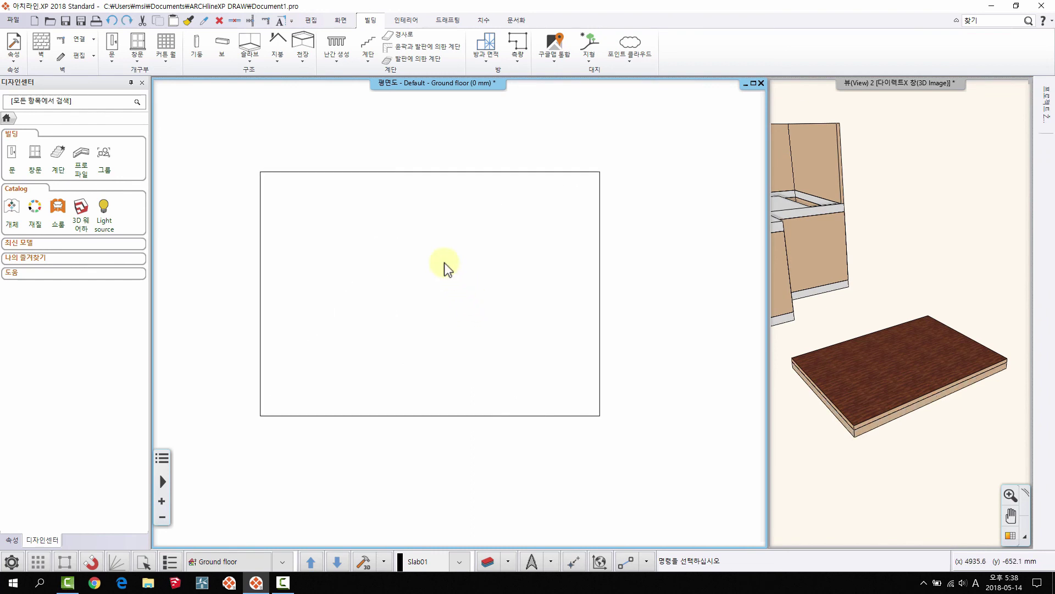
key("ctrl+z")
Step: Start layer editing on the rectangular slab and switch to its next layer, layer 2
left_click(393, 171)
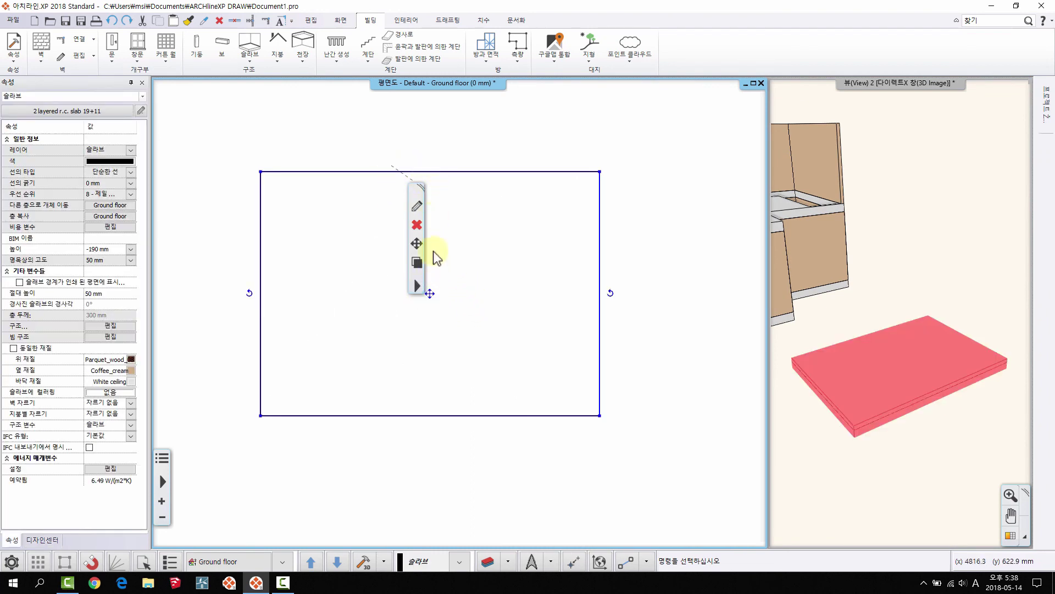
left_click(416, 287)
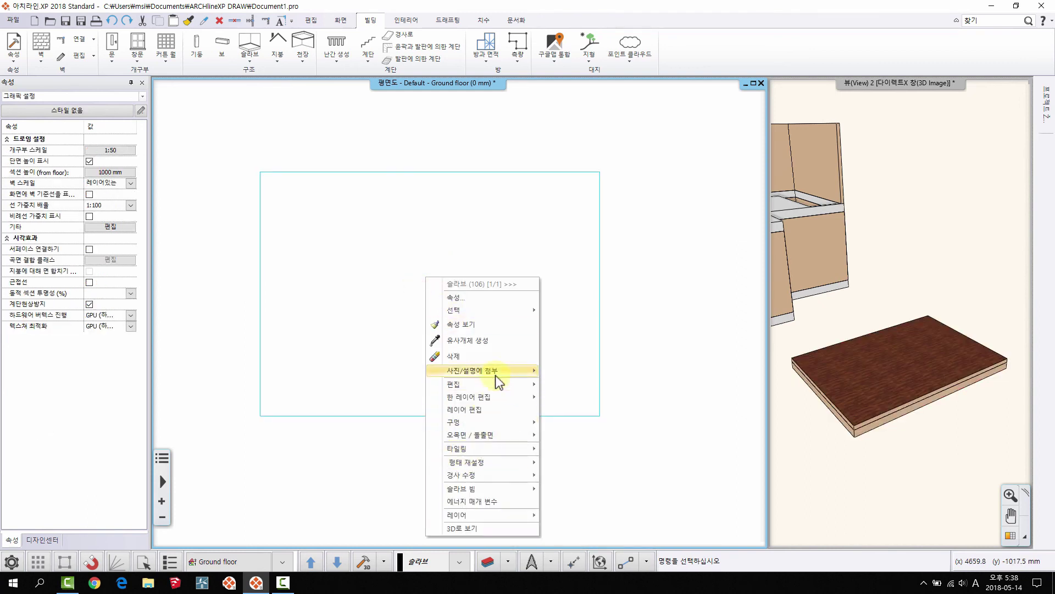
left_click(435, 226)
left_click(448, 171)
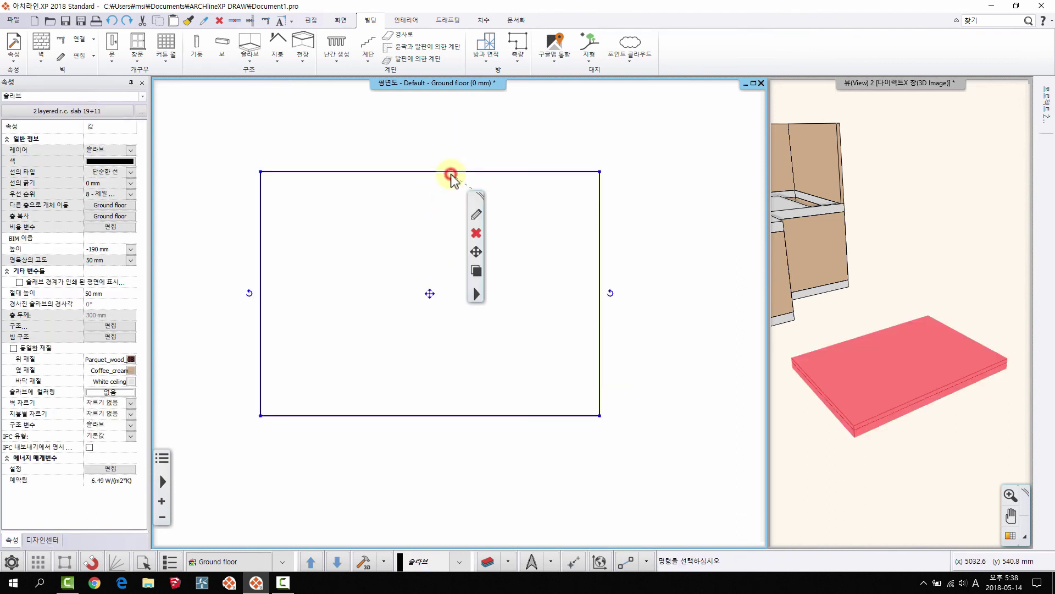
left_click(476, 268)
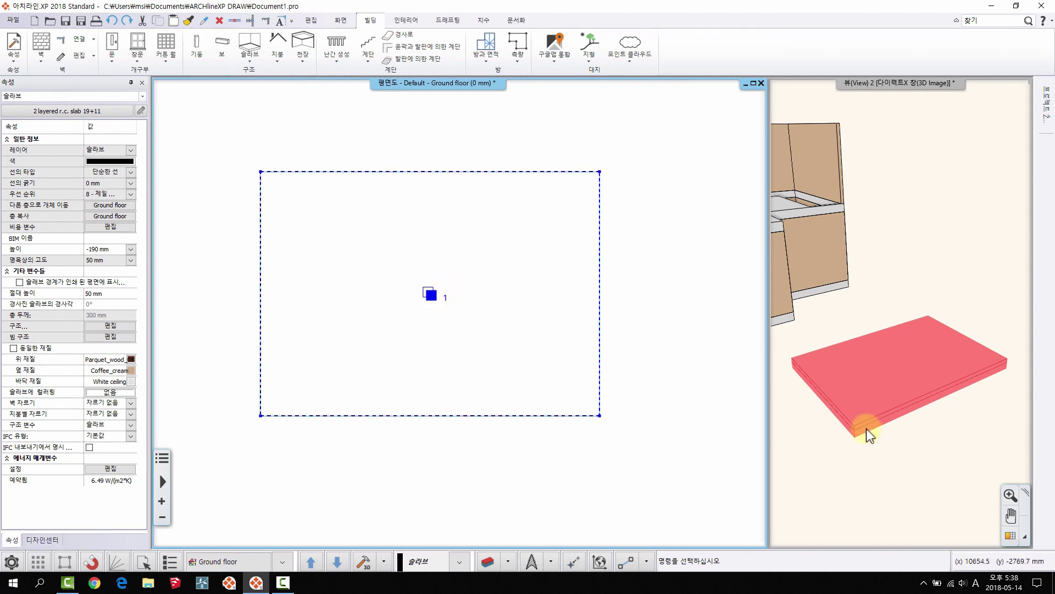
left_click(431, 296)
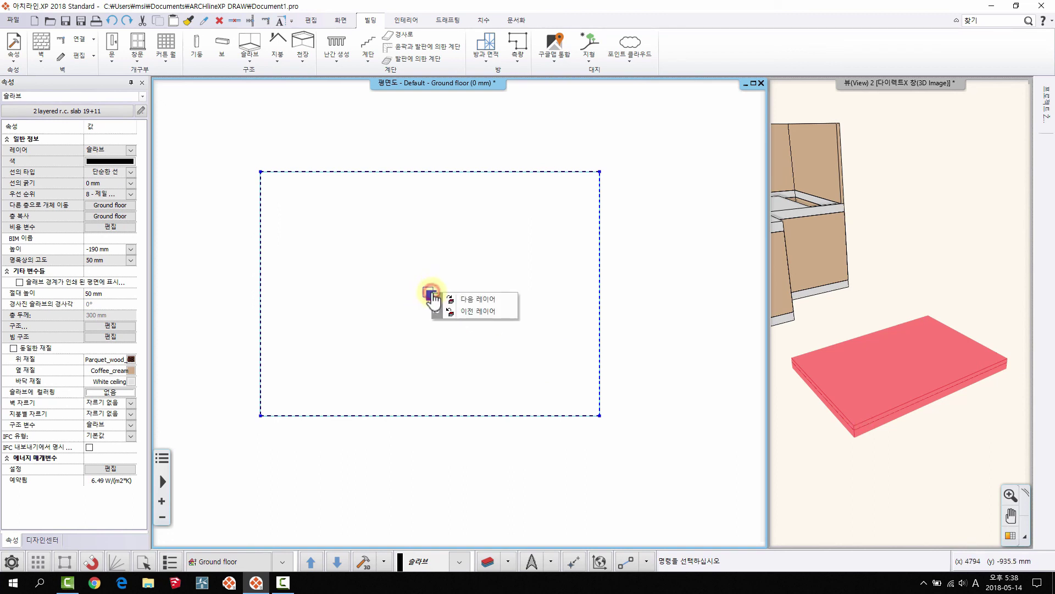
left_click(466, 300)
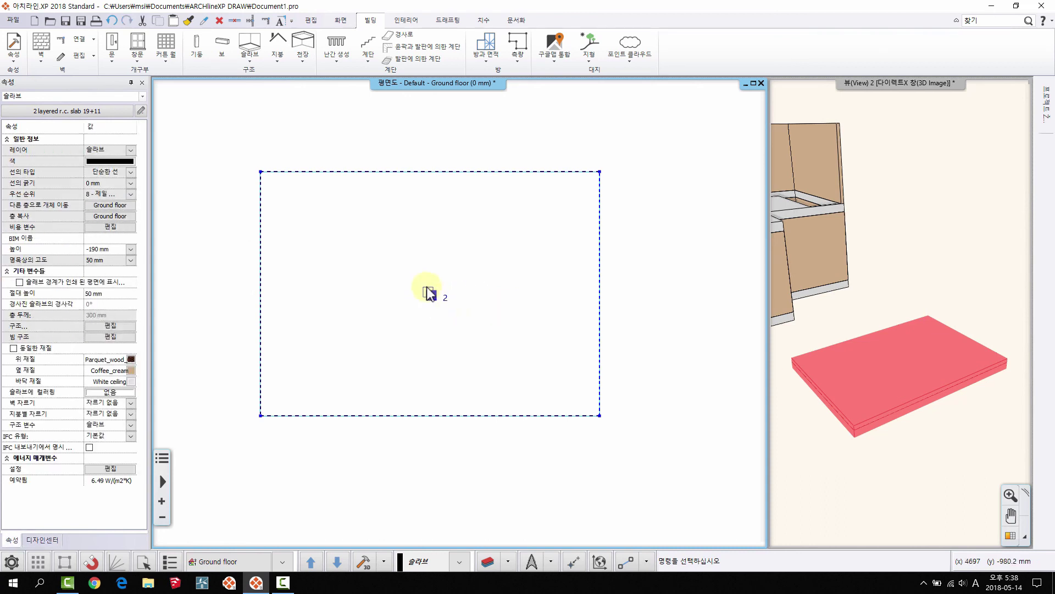
Step: Move the upper, left and right plan edges of the slab's layer 2 inward so the layer below projects on three sides
left_click(470, 175)
left_click(483, 174)
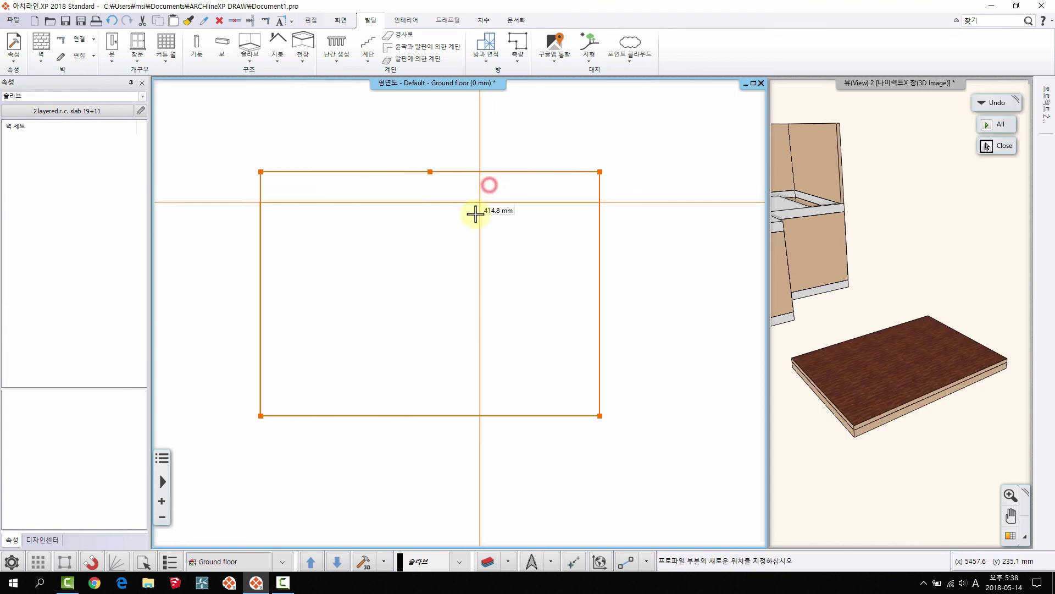
left_click(472, 226)
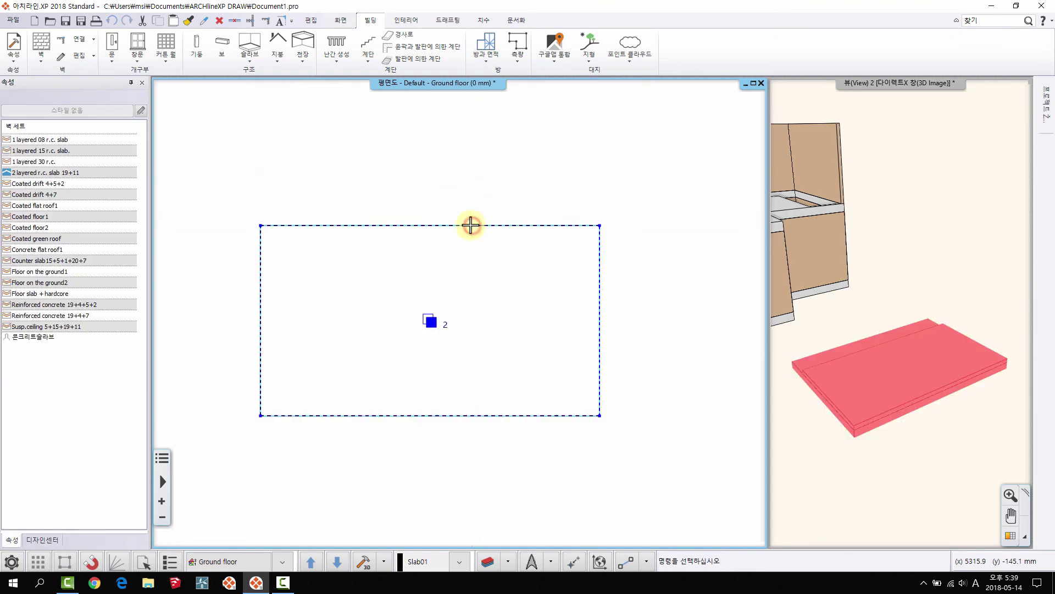
left_click(260, 283)
left_click(280, 289)
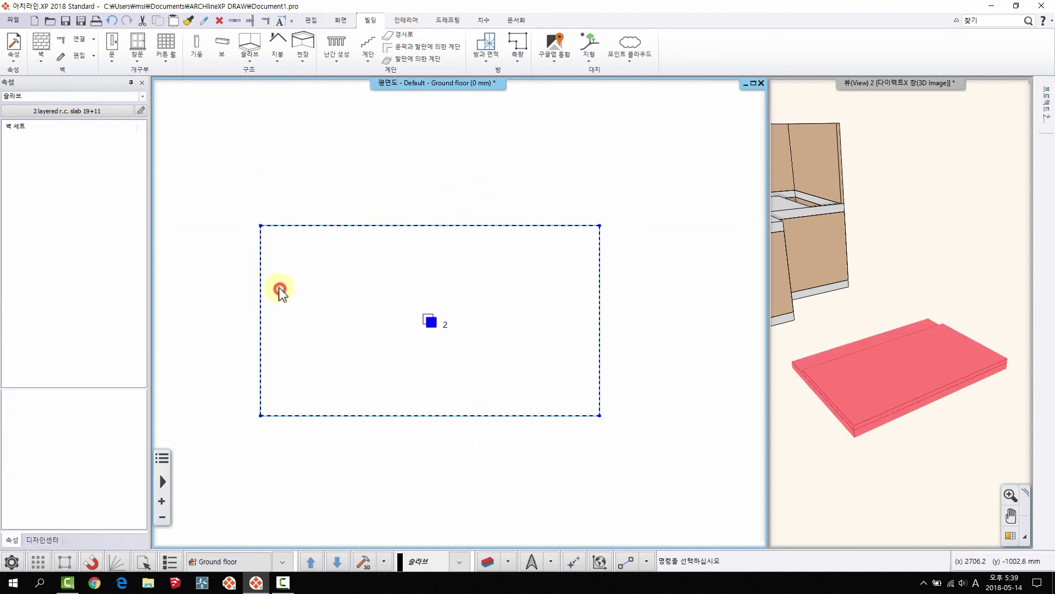
left_click(312, 282)
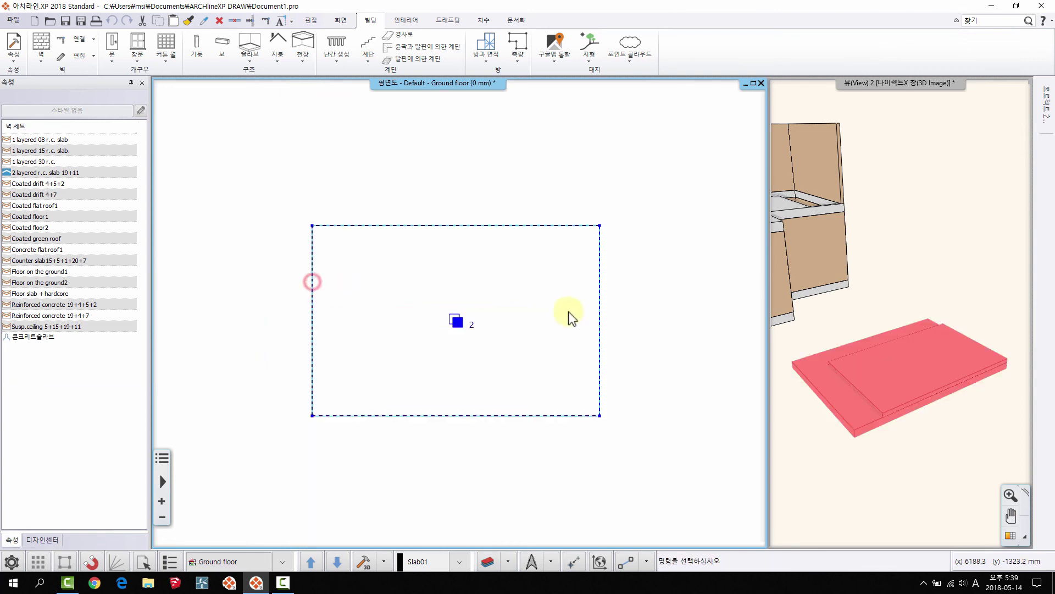
left_click(602, 289)
left_click(610, 291)
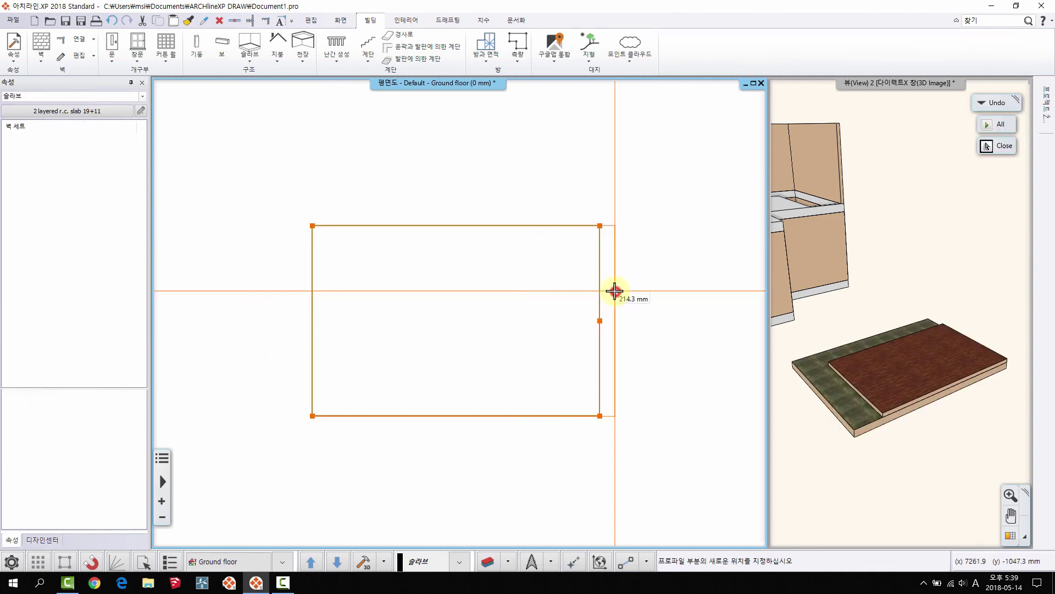
left_click(544, 293)
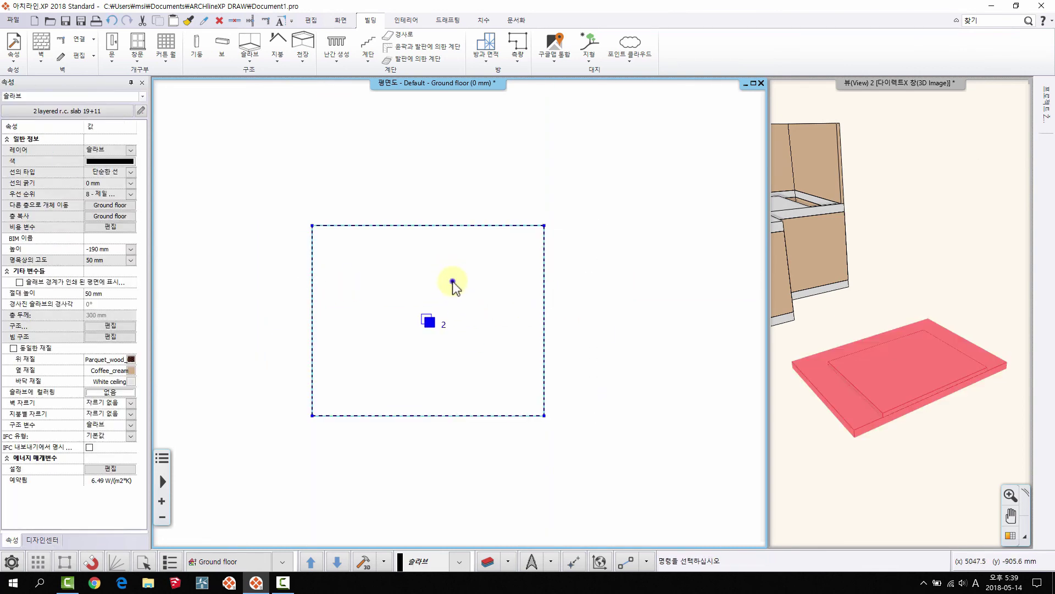
Step: Leave layer editing and examine the slab with its reduced top layer in 3D
right_click(453, 282)
left_click(478, 285)
left_click(475, 249)
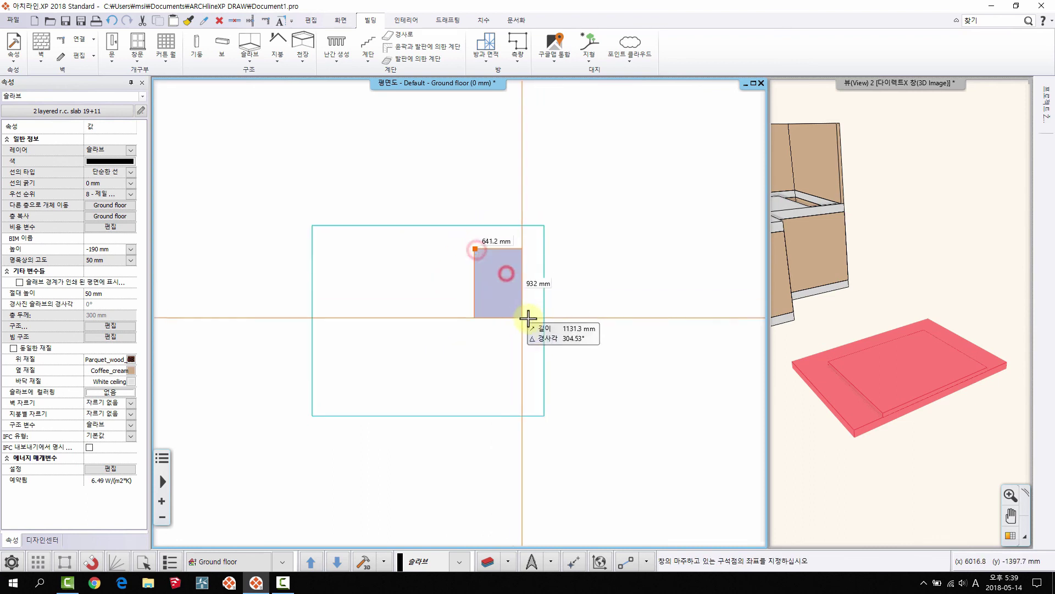
left_click(528, 318)
left_click_drag(896, 387, 895, 342)
left_click(512, 280)
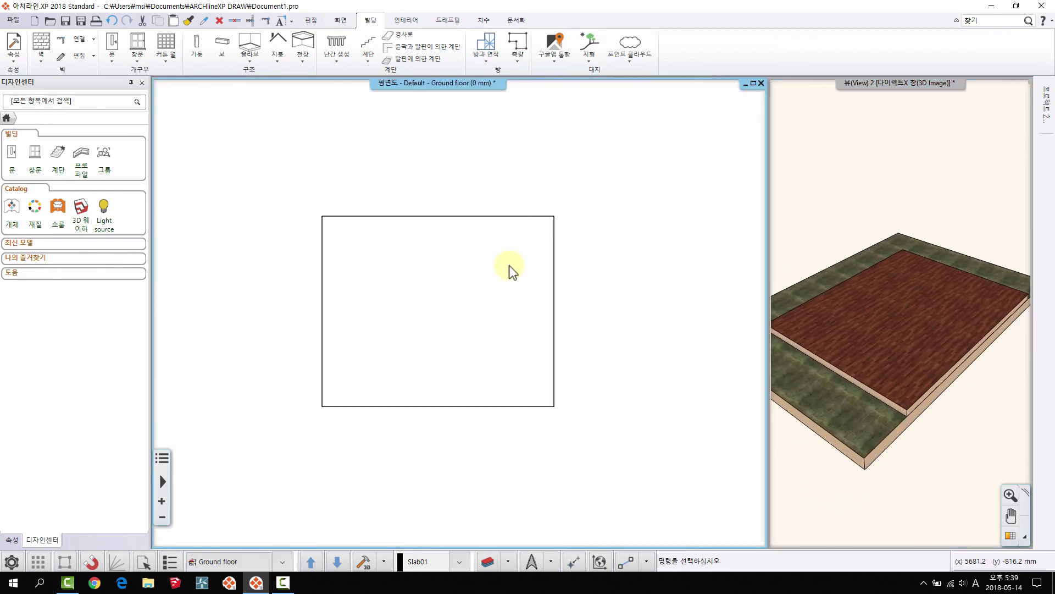